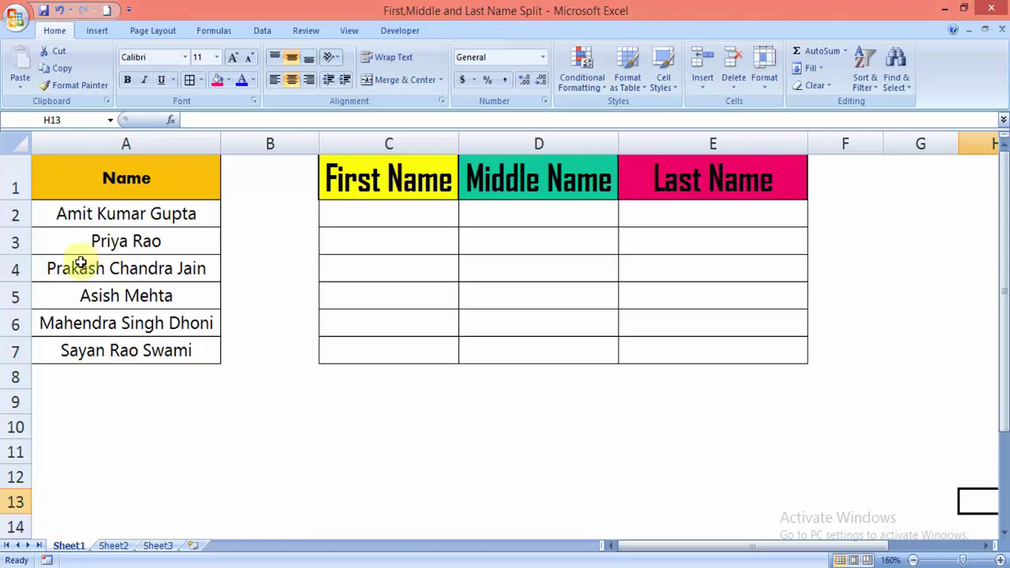
Look over the full names in A2:A7 and the empty output area C2:E7
left_click_drag(115, 211, 136, 364)
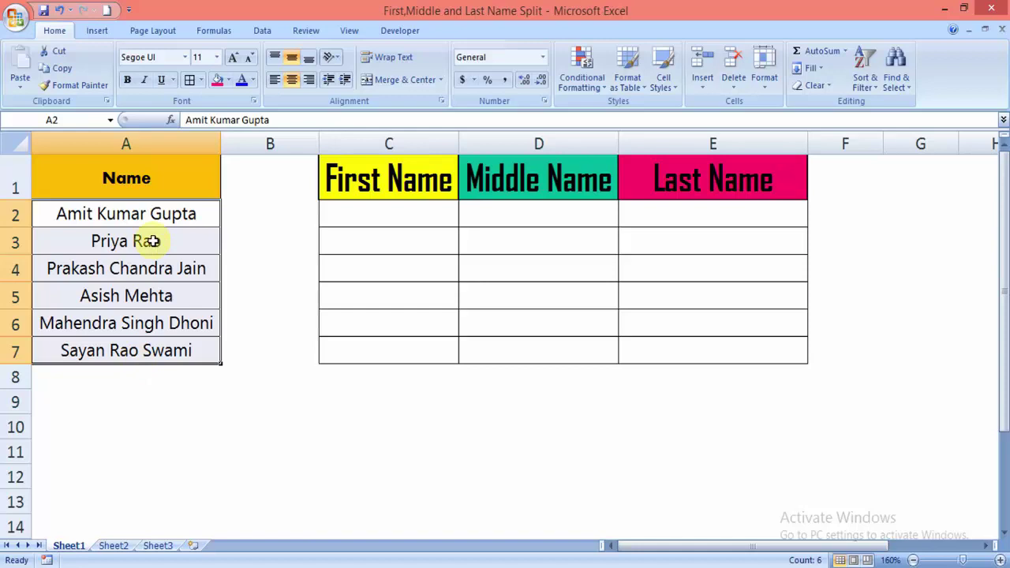
left_click(343, 208)
left_click(505, 212)
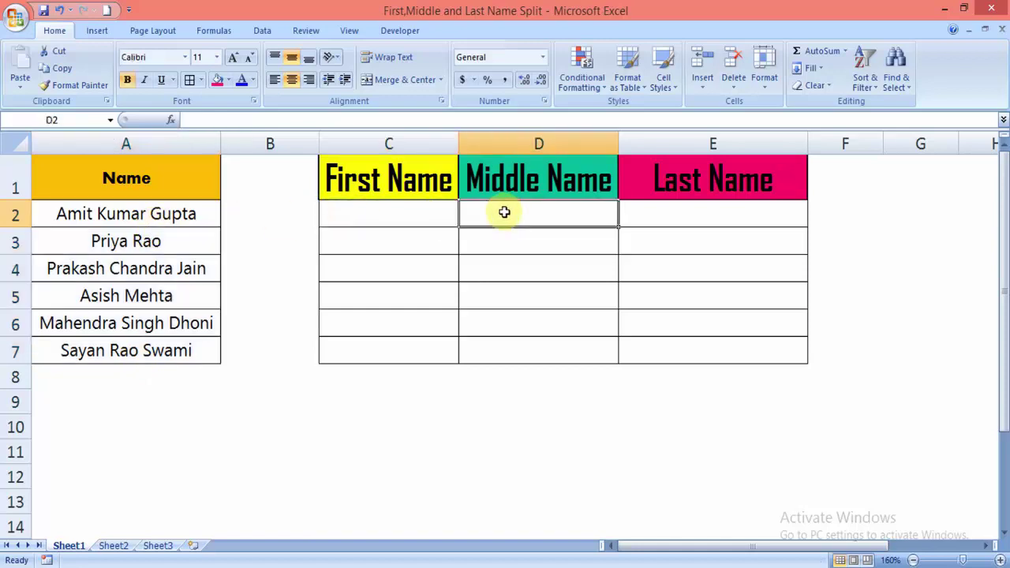
left_click(681, 213)
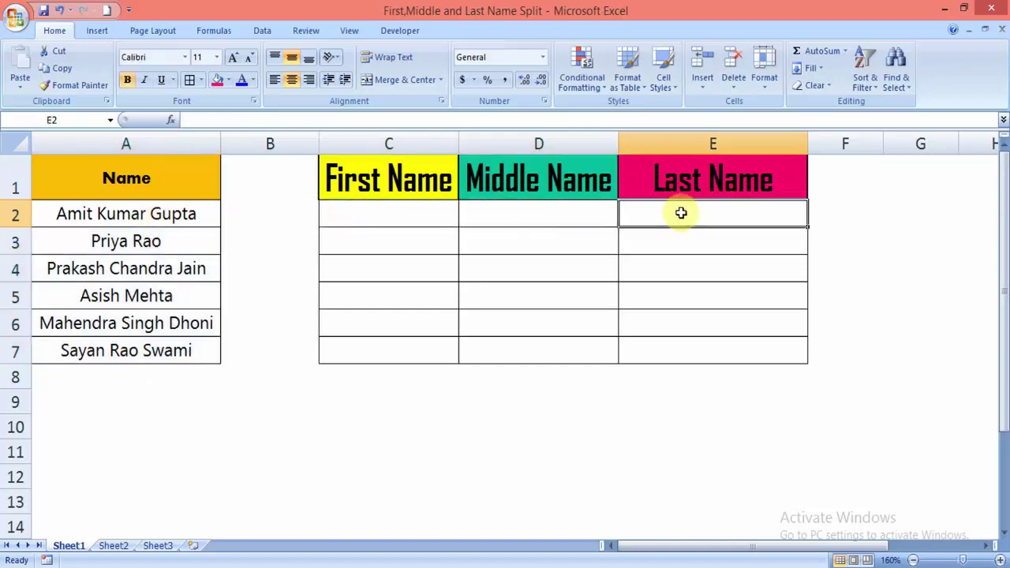
left_click(114, 213)
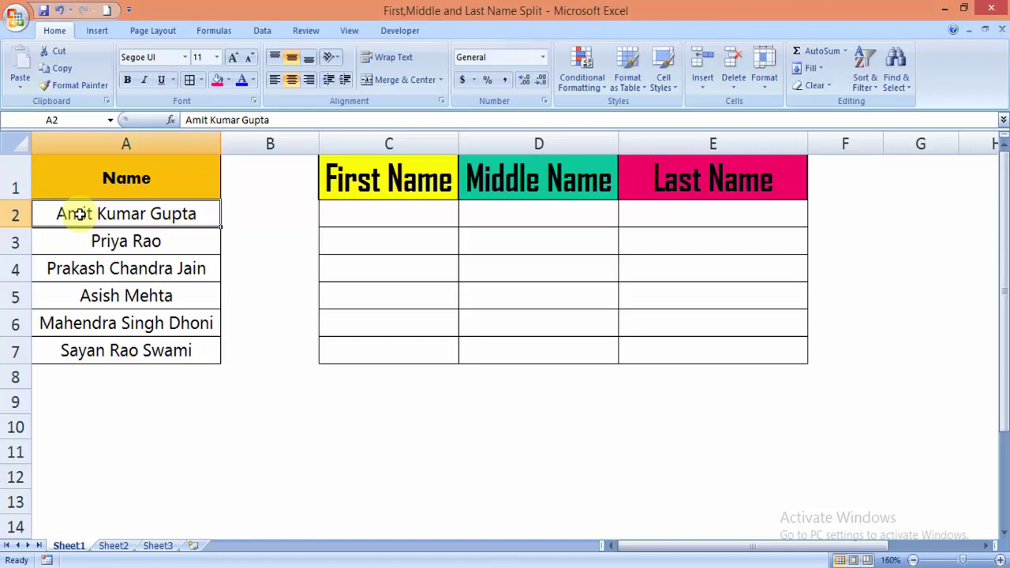
left_click(125, 242)
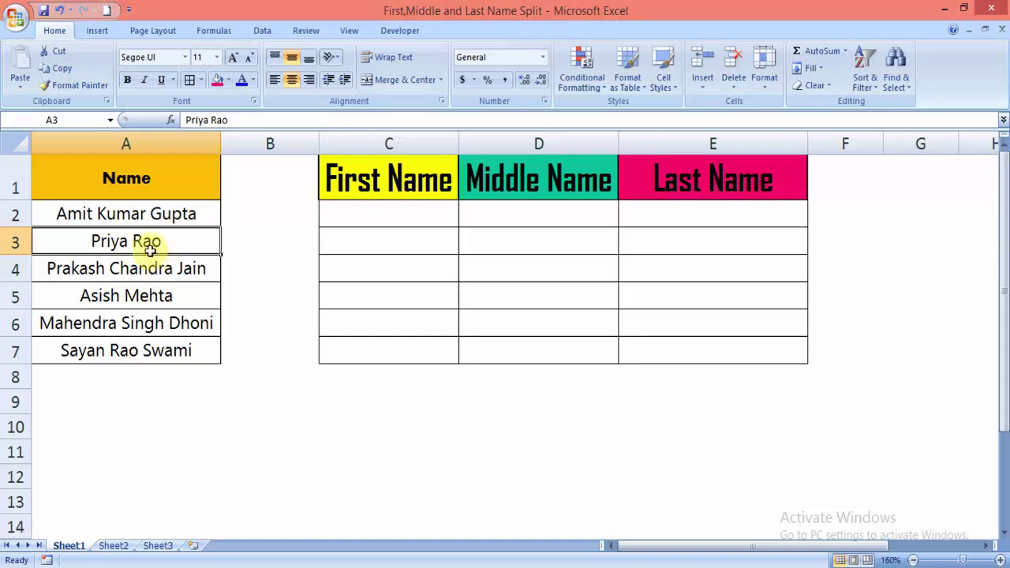
left_click_drag(139, 211, 146, 350)
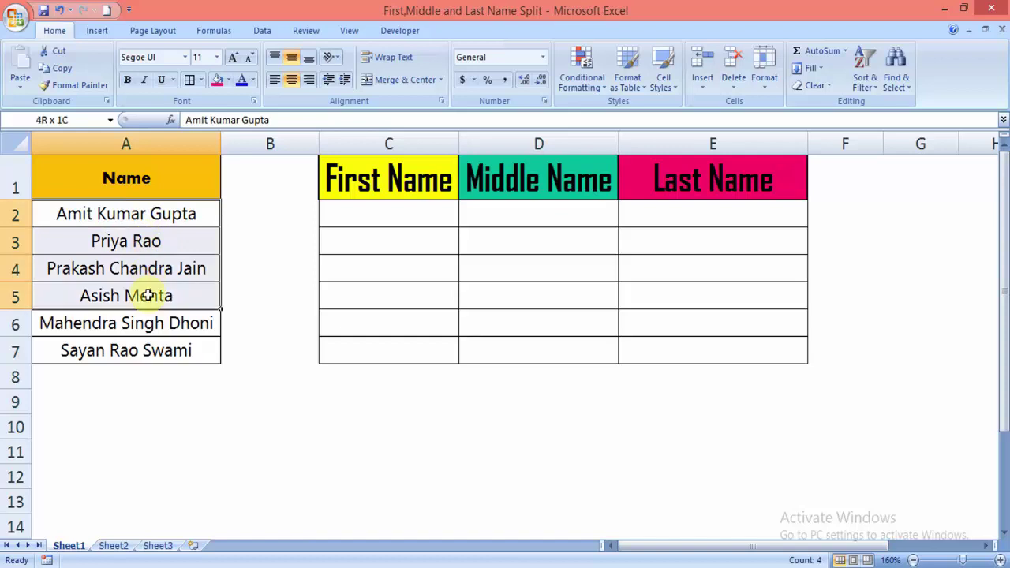
left_click(138, 212)
left_click(423, 211)
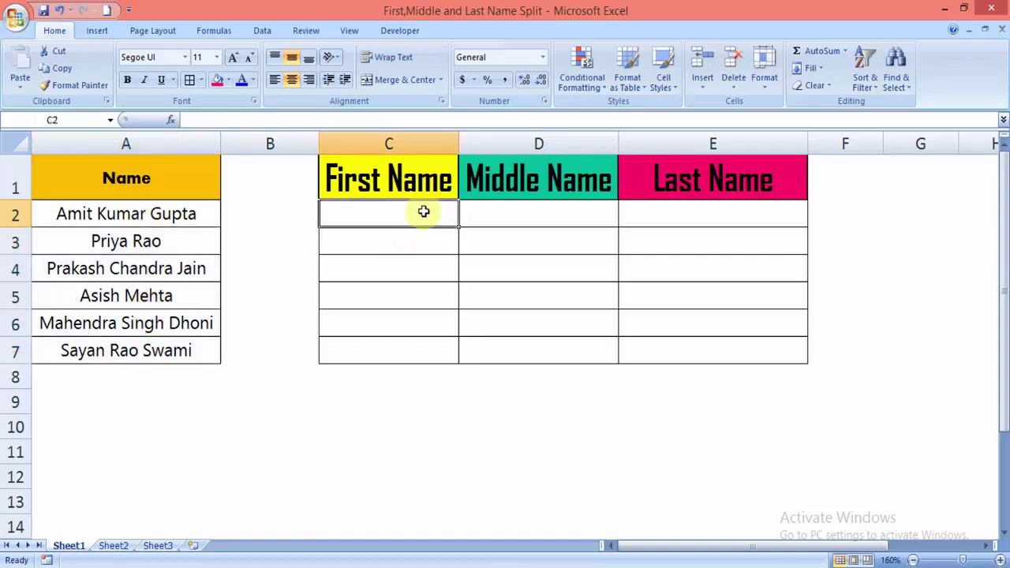
left_click_drag(422, 211, 649, 347)
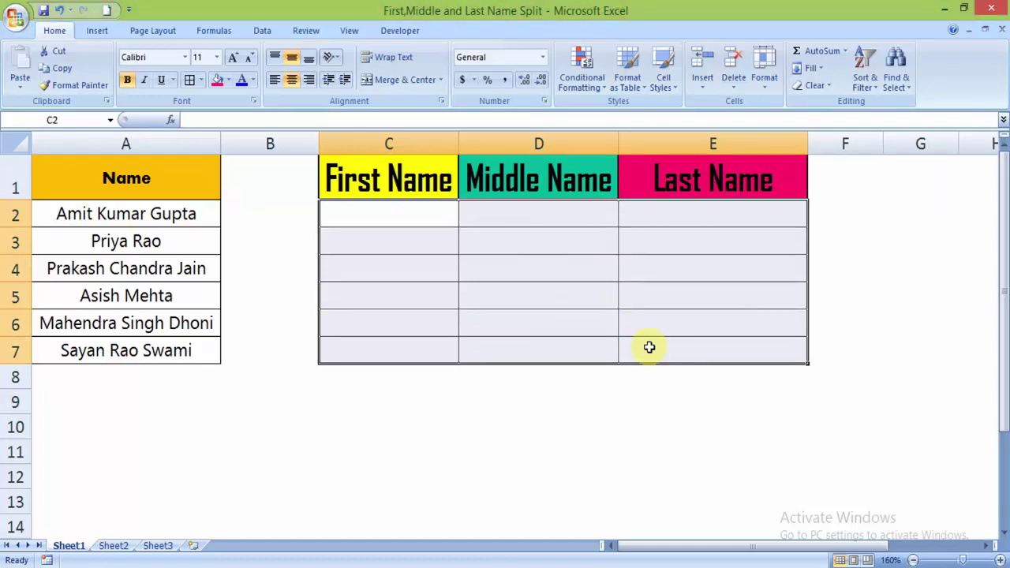
left_click(476, 212)
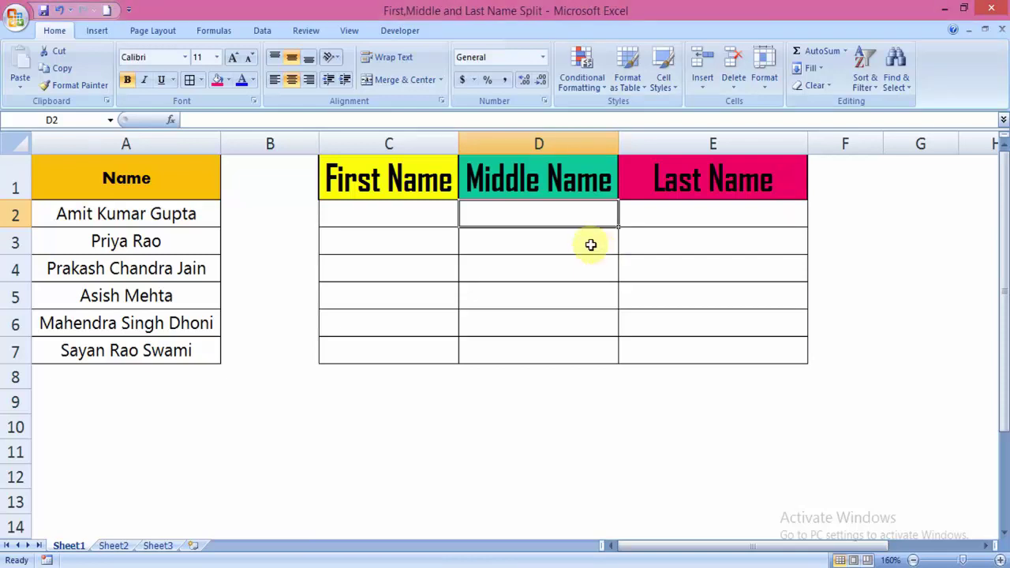
Check the First and Last Name headers and select the Middle Name cells D2:D7
left_click(399, 180)
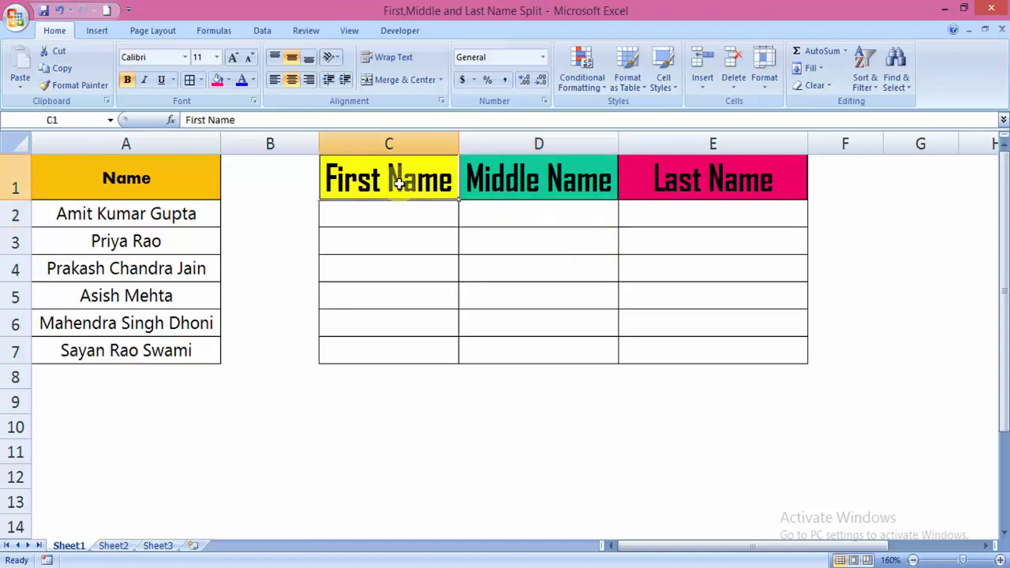
left_click(667, 180)
left_click(430, 180)
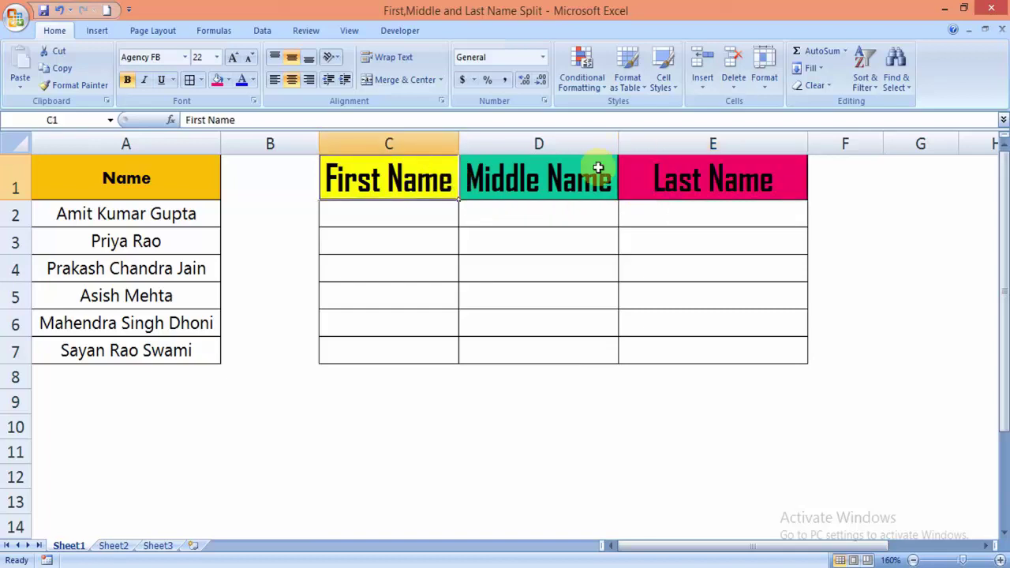
left_click(667, 166)
left_click_drag(545, 217, 544, 348)
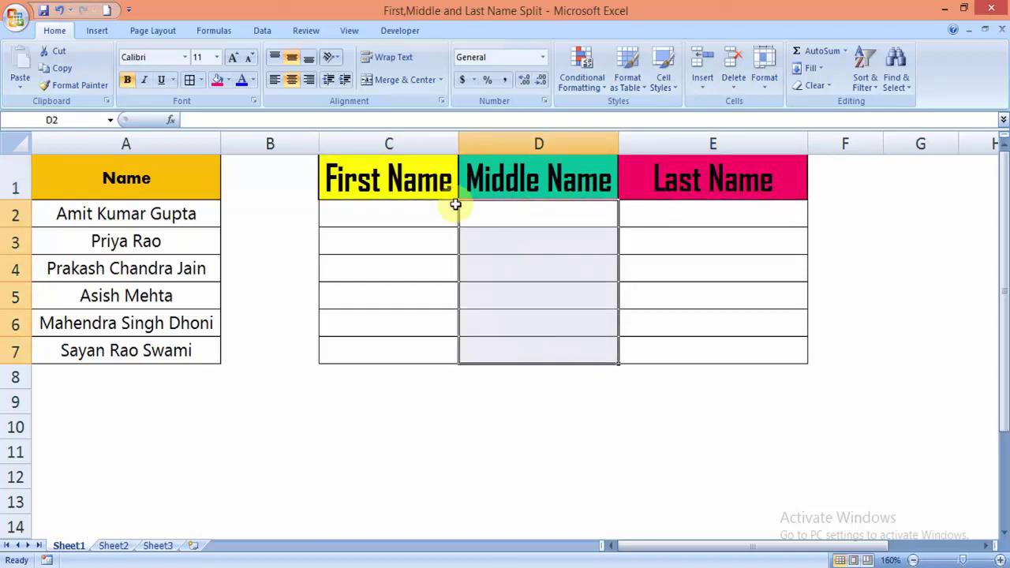
left_click_drag(543, 215, 542, 344)
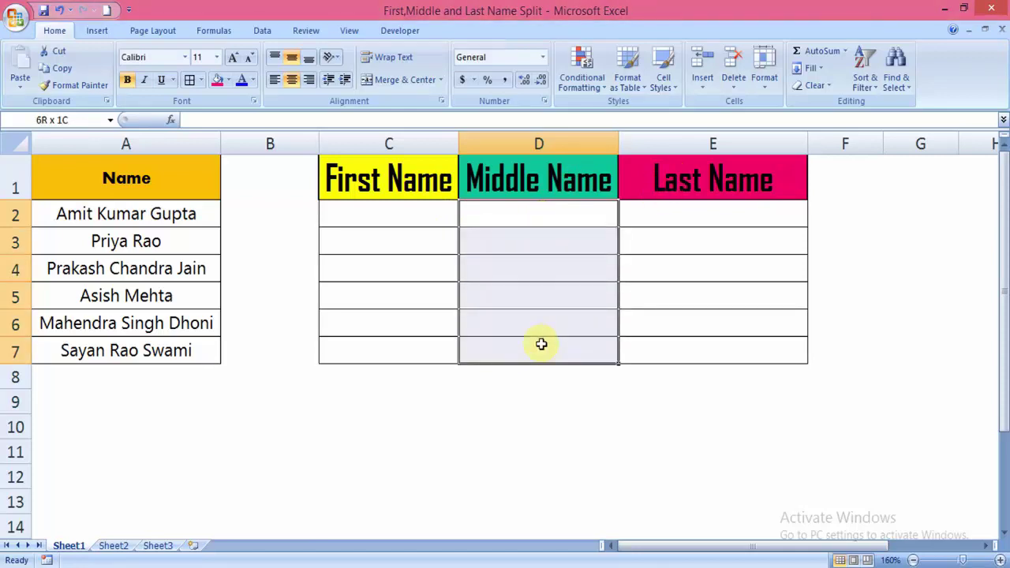
Enter =LEFT(A2,SEARCH(" ",A2)) in C2 so it returns the first name Amit
left_click(390, 209)
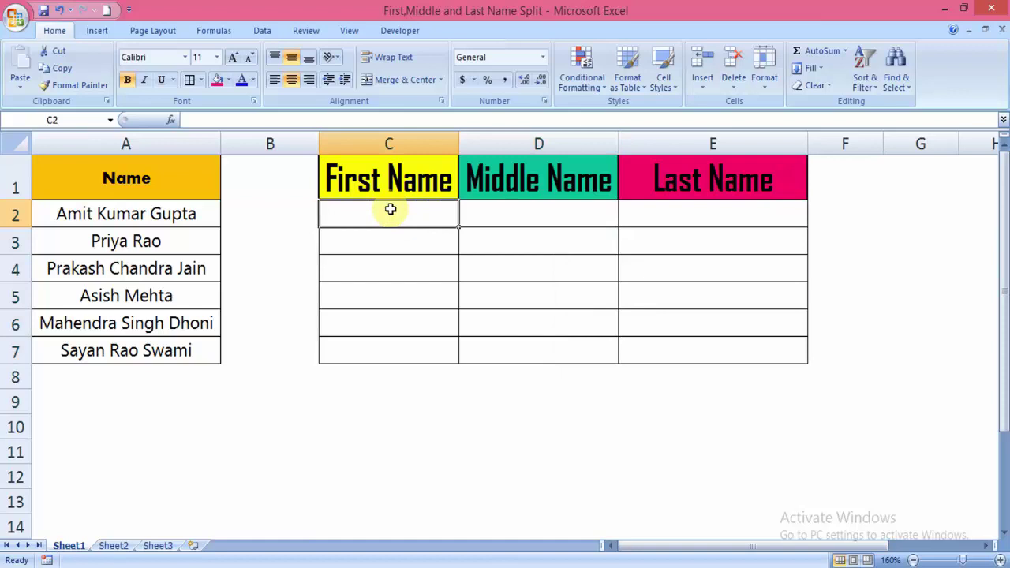
type("=LEF")
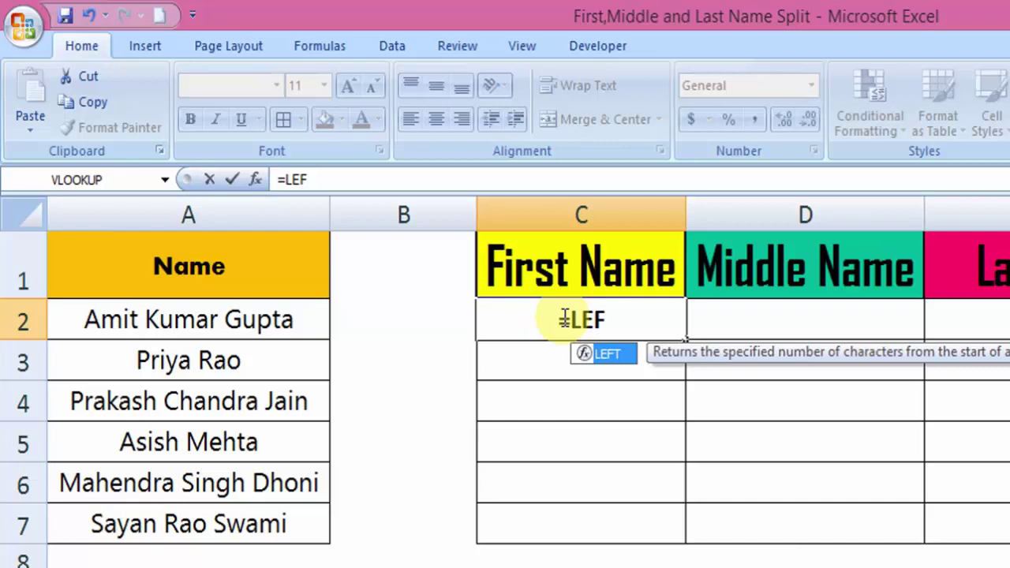
key("Tab")
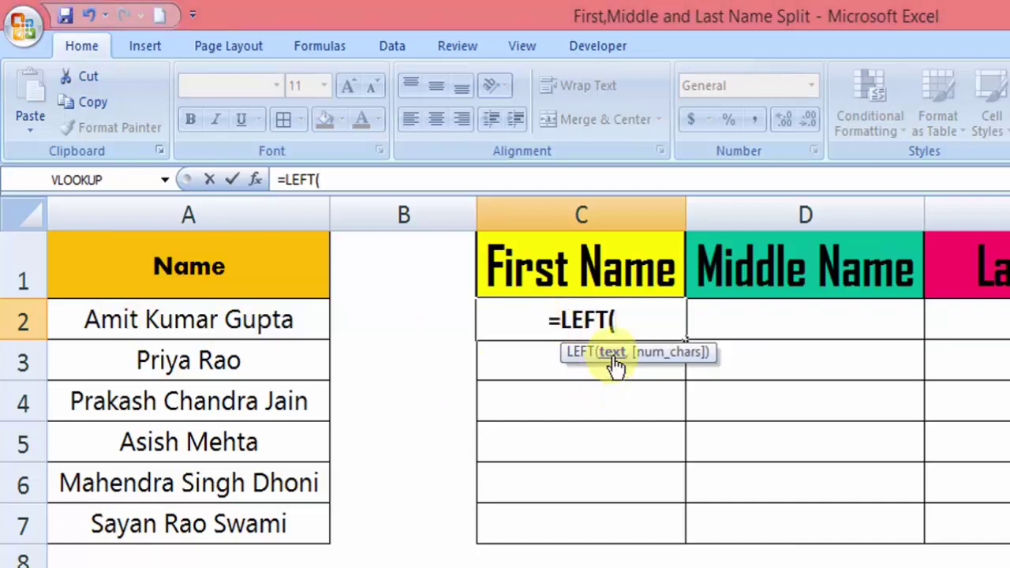
left_click(216, 313)
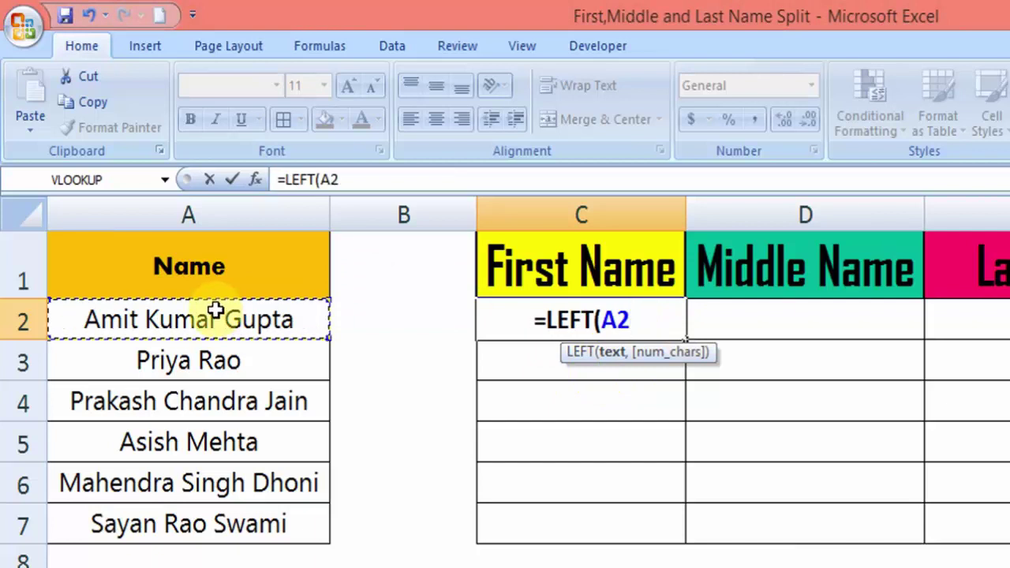
type(",")
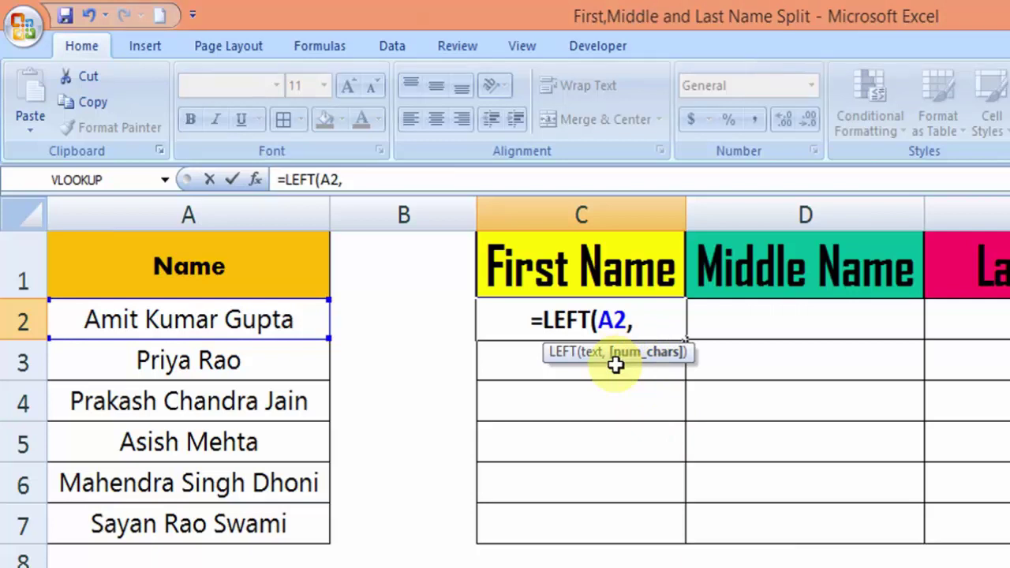
type("S")
key("Tab")
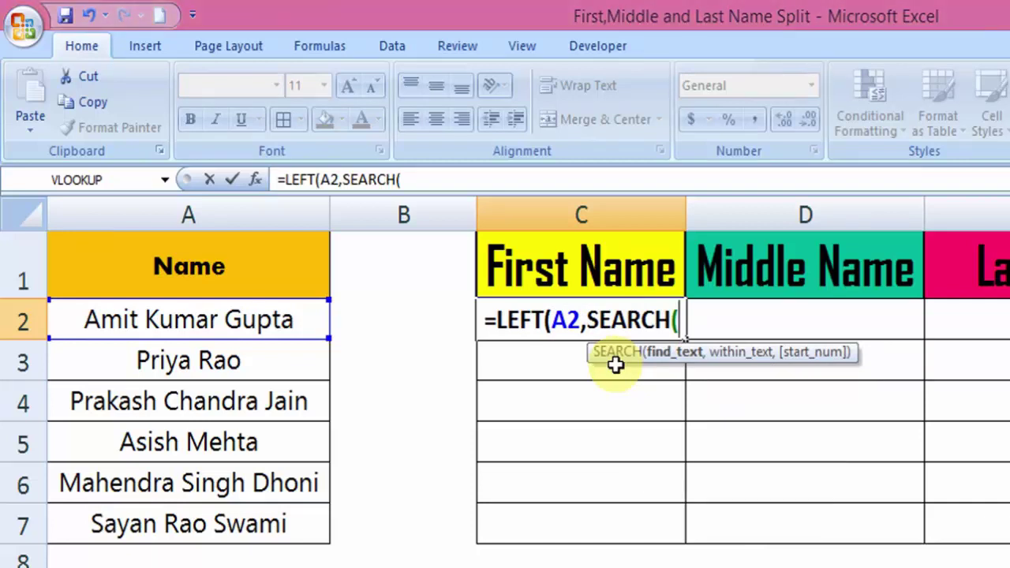
type("\"")
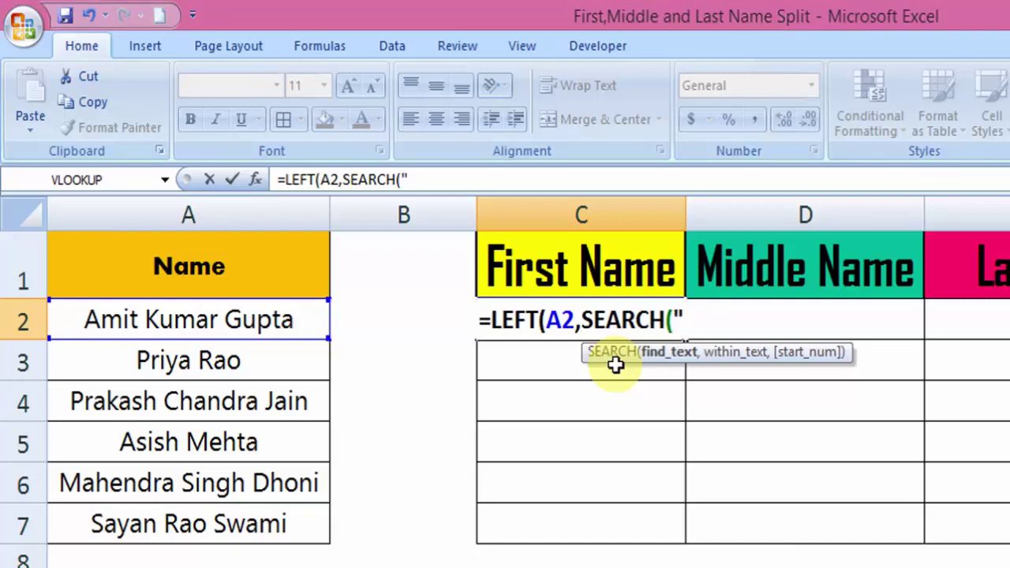
type(" \",")
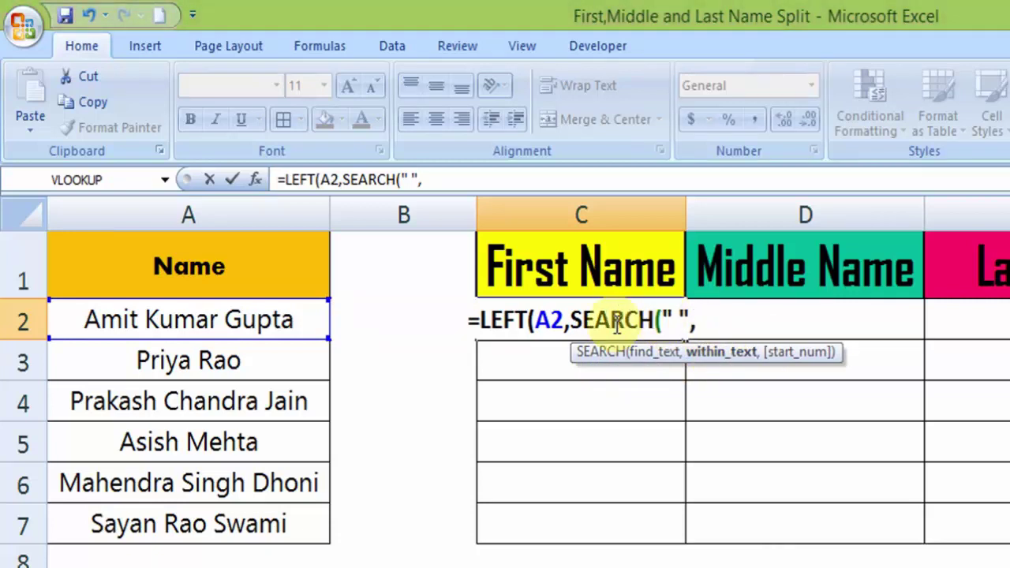
left_click(216, 315)
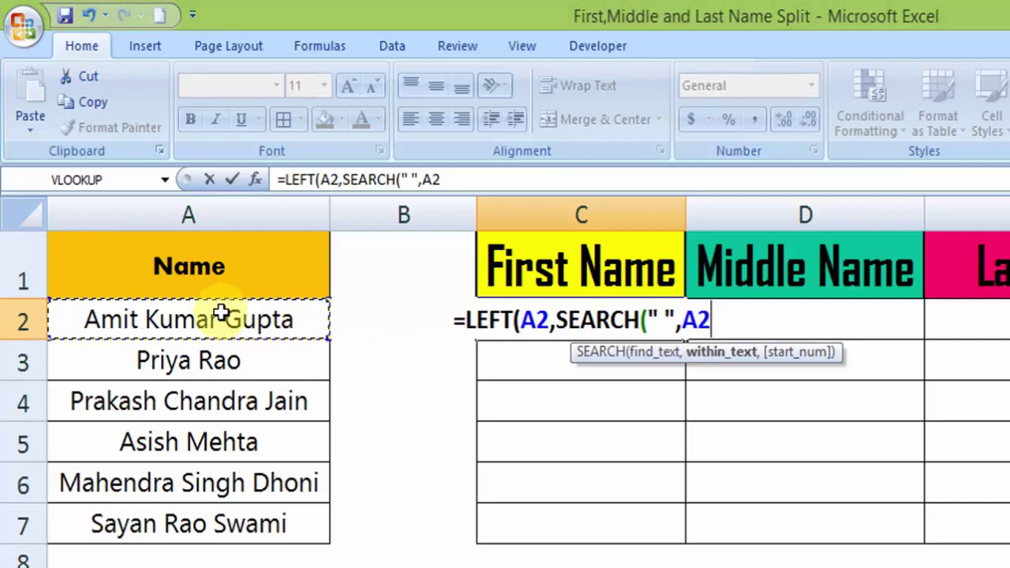
type(")")
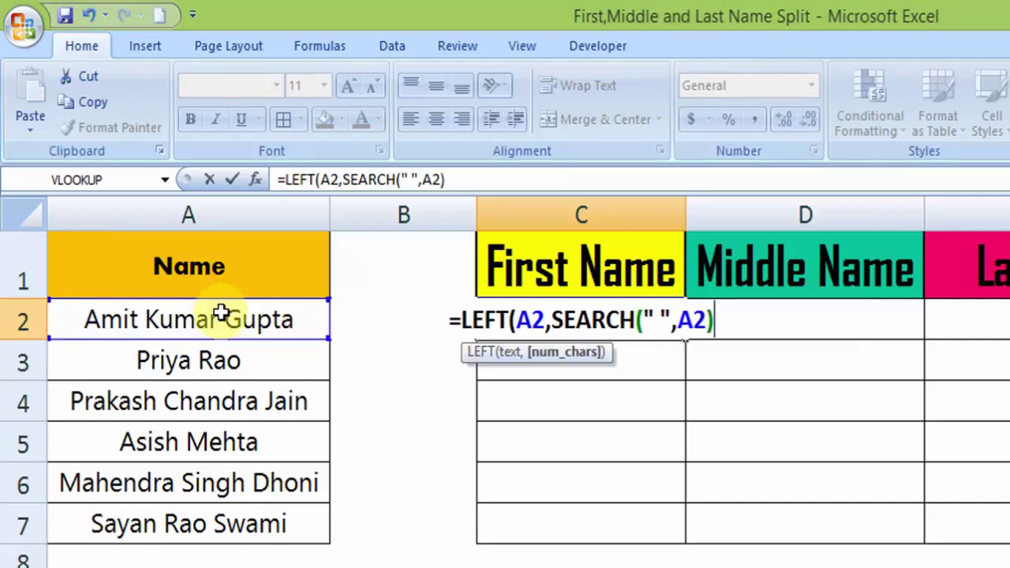
key("Return")
key("Return")
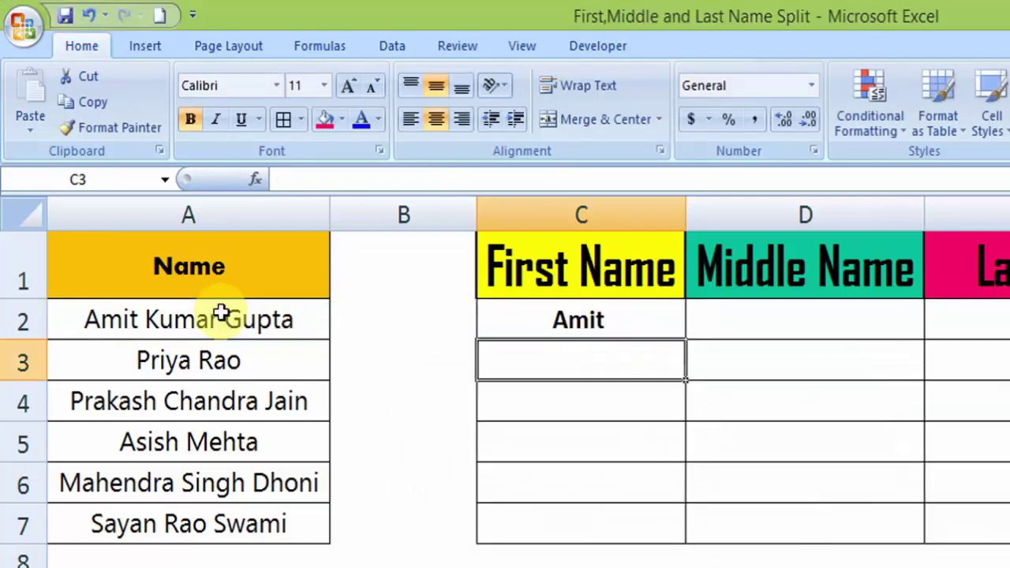
Fill the LEFT formula from C2 down to C7, giving Amit, Priya, Prakash, Asish, Mahendra and Sayan
left_click(616, 322)
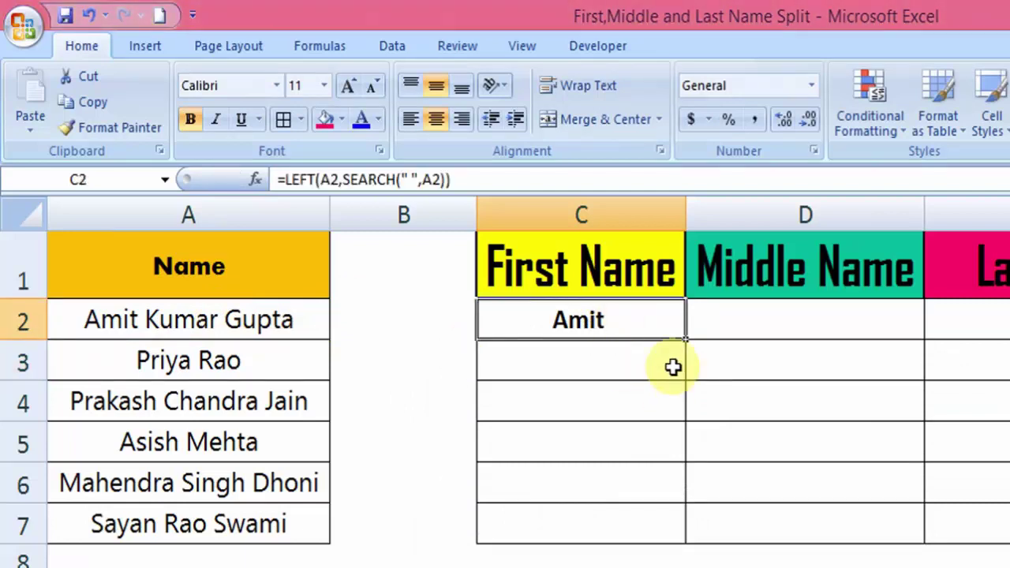
left_click_drag(685, 339, 675, 527)
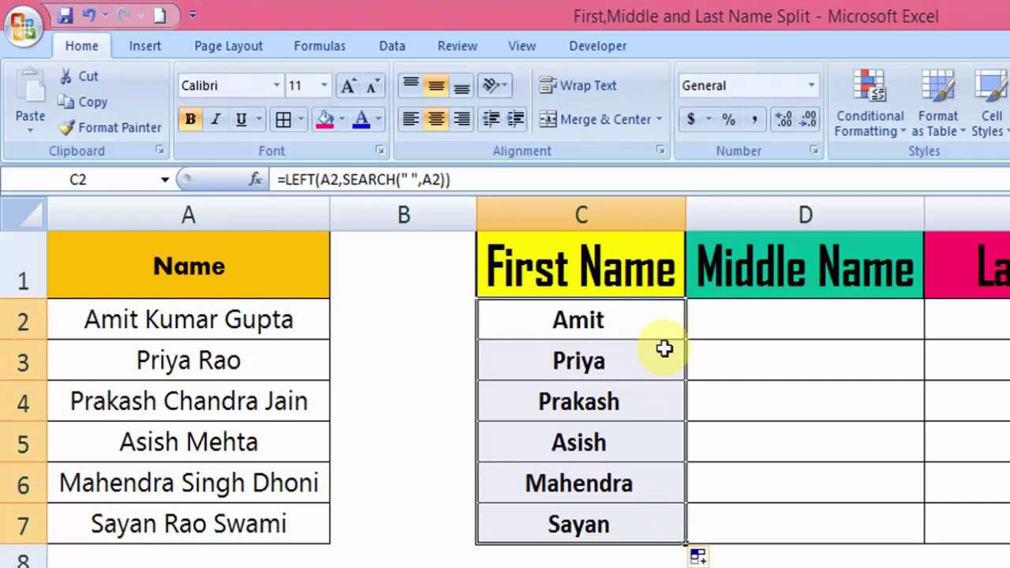
left_click(641, 319)
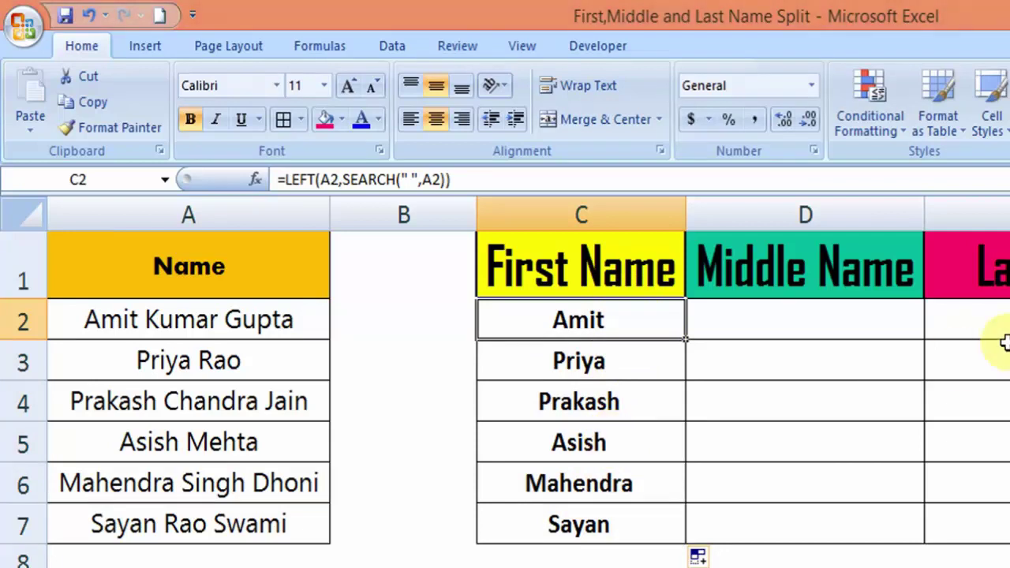
left_click(996, 320)
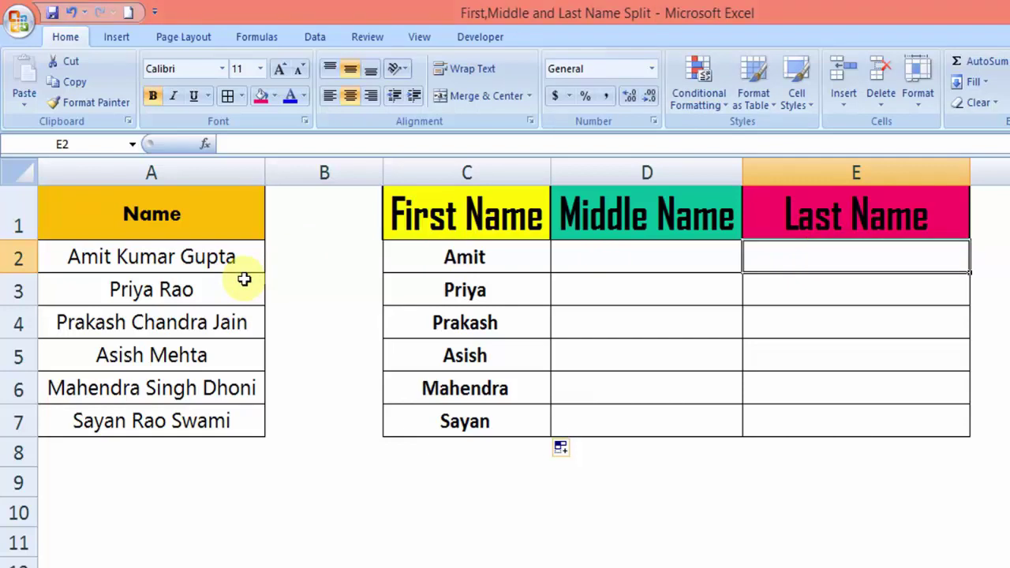
left_click(181, 260)
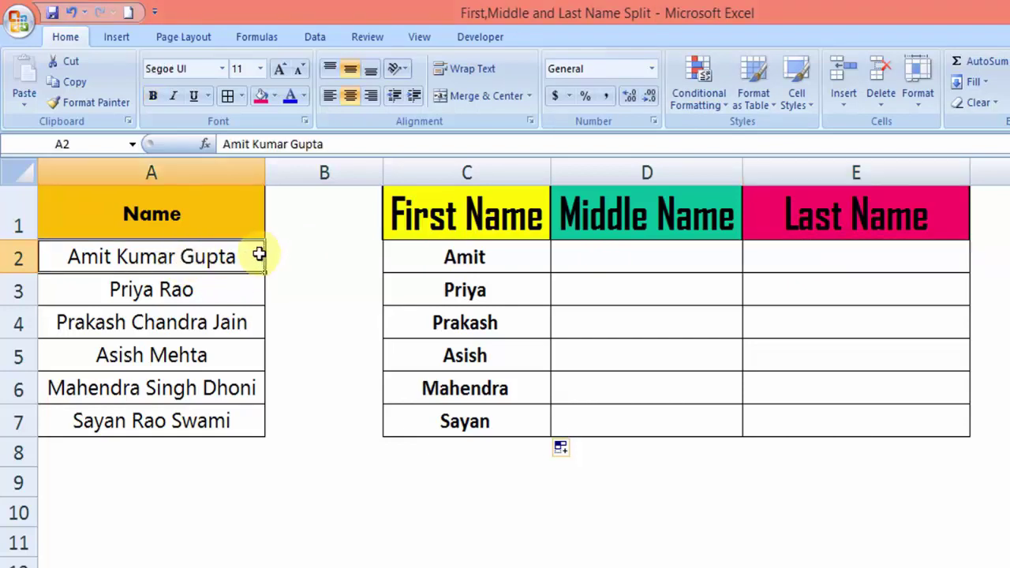
left_click(175, 290)
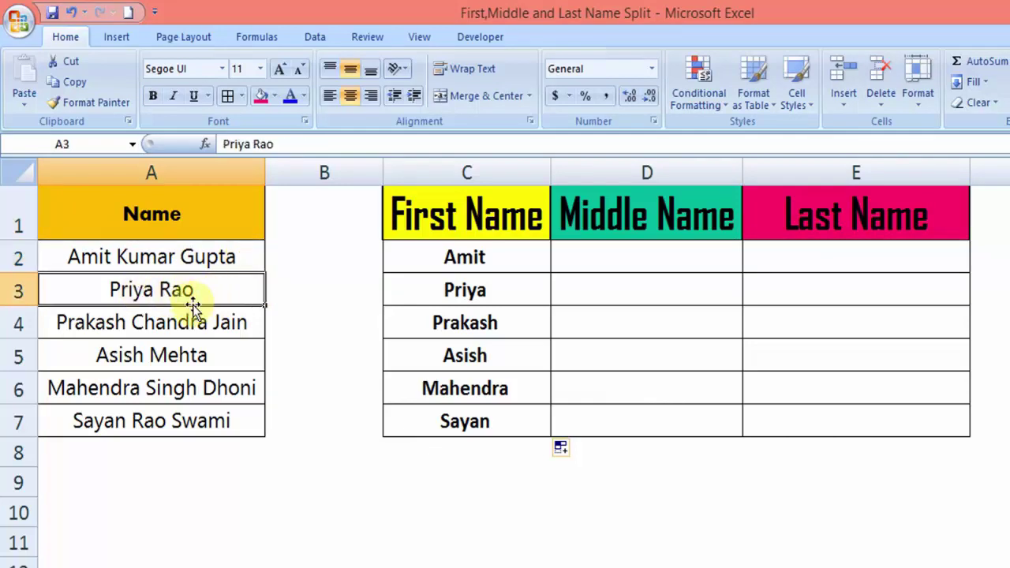
left_click(149, 251)
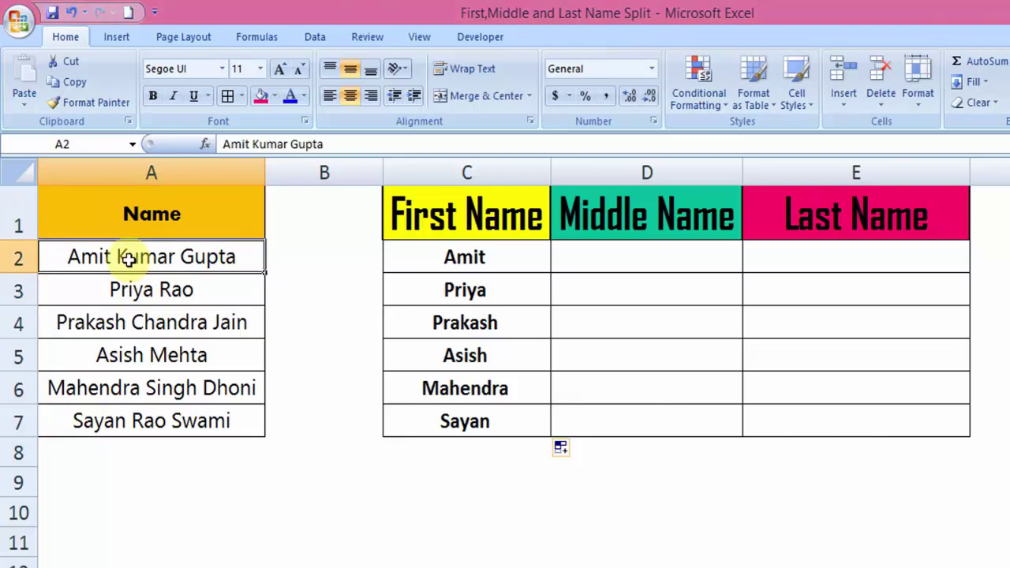
left_click(157, 291)
left_click(767, 258)
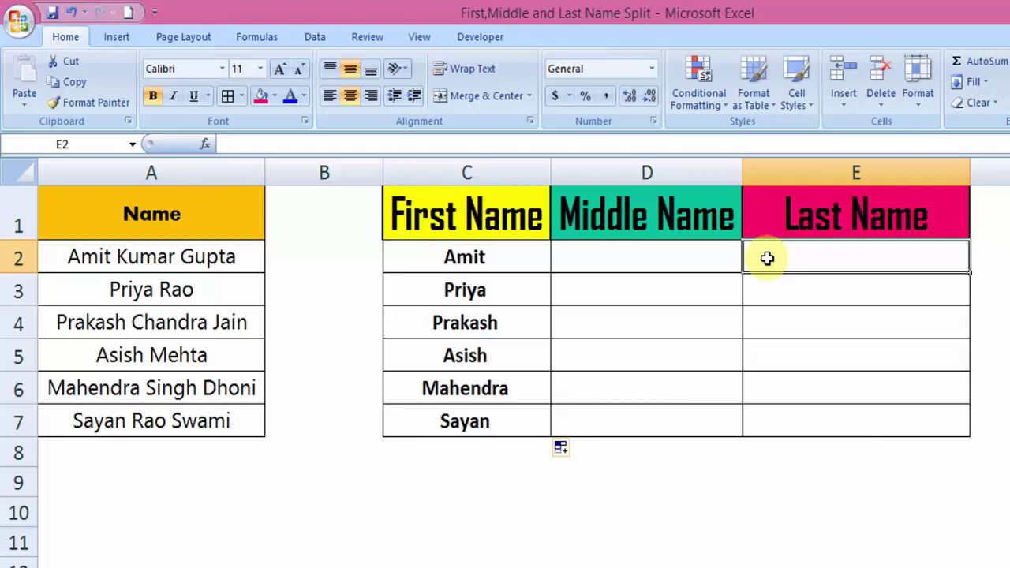
type("=")
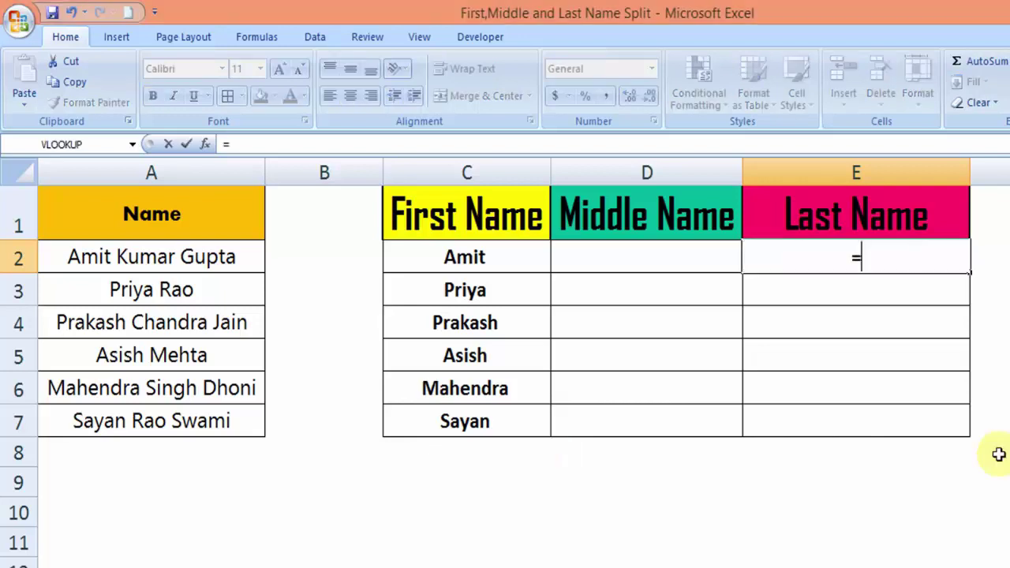
type("LEN")
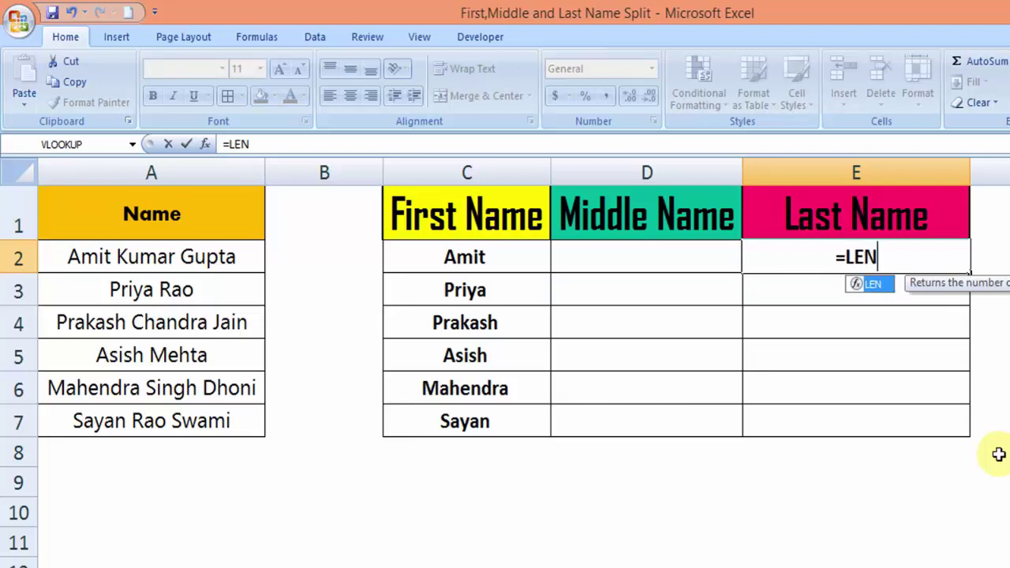
type("(")
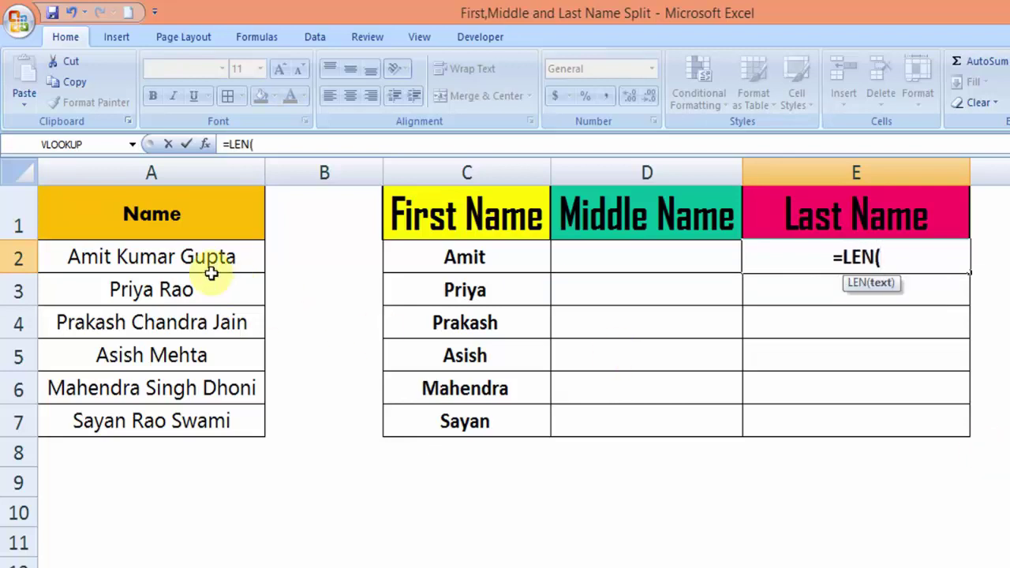
left_click(180, 257)
type(")")
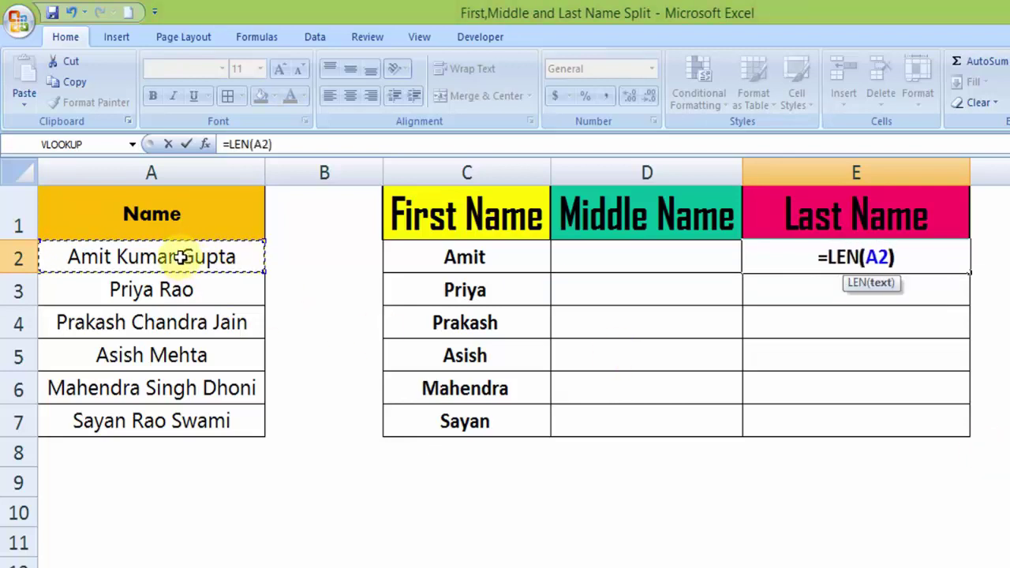
key("Return")
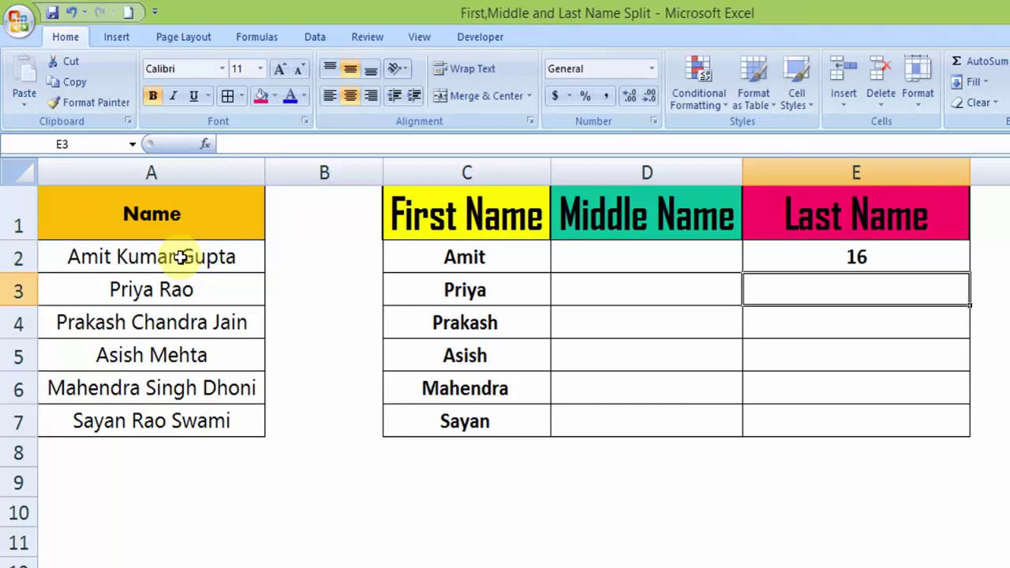
left_click(868, 258)
left_click(150, 259)
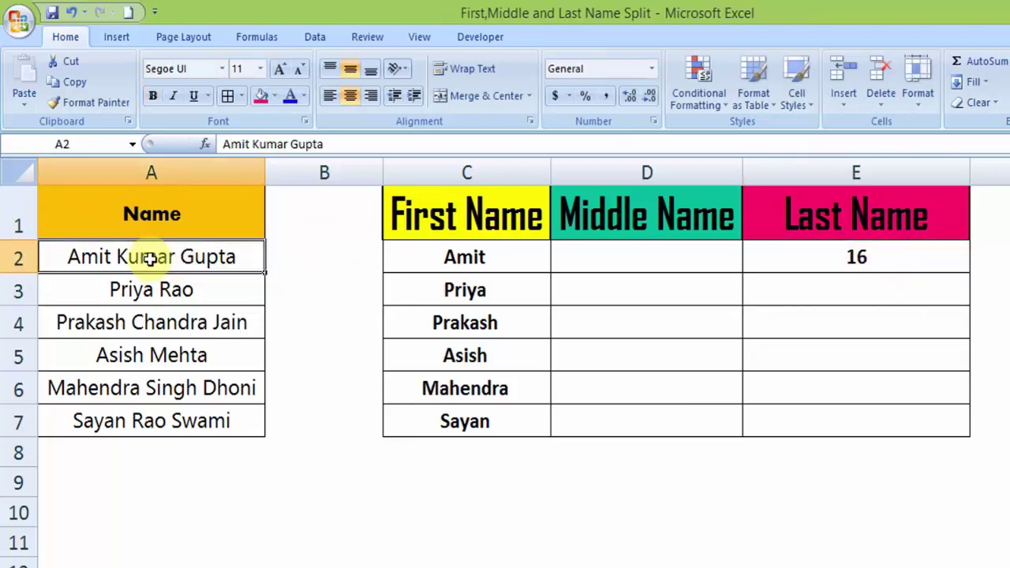
left_click(894, 257)
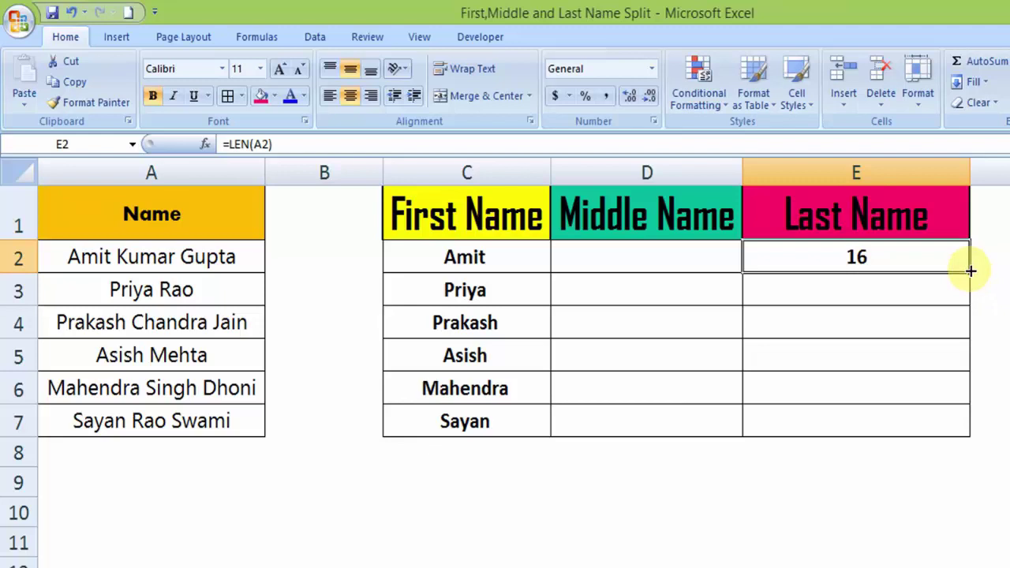
Copy =LEN(A2) down to E7 and check the counts 16, 9, 20, 11, 20 and 15
left_click_drag(969, 270, 969, 426)
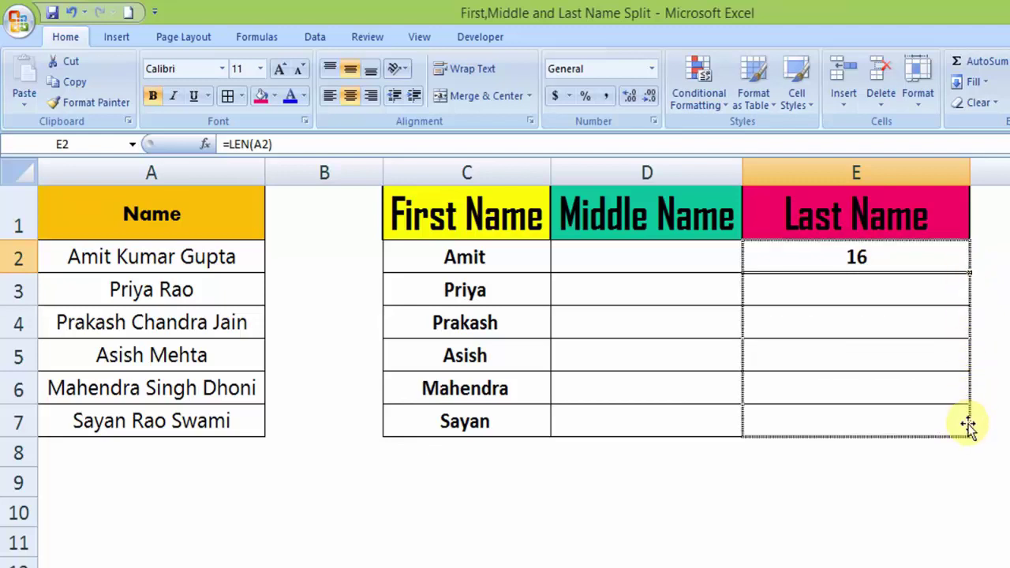
left_click(868, 267)
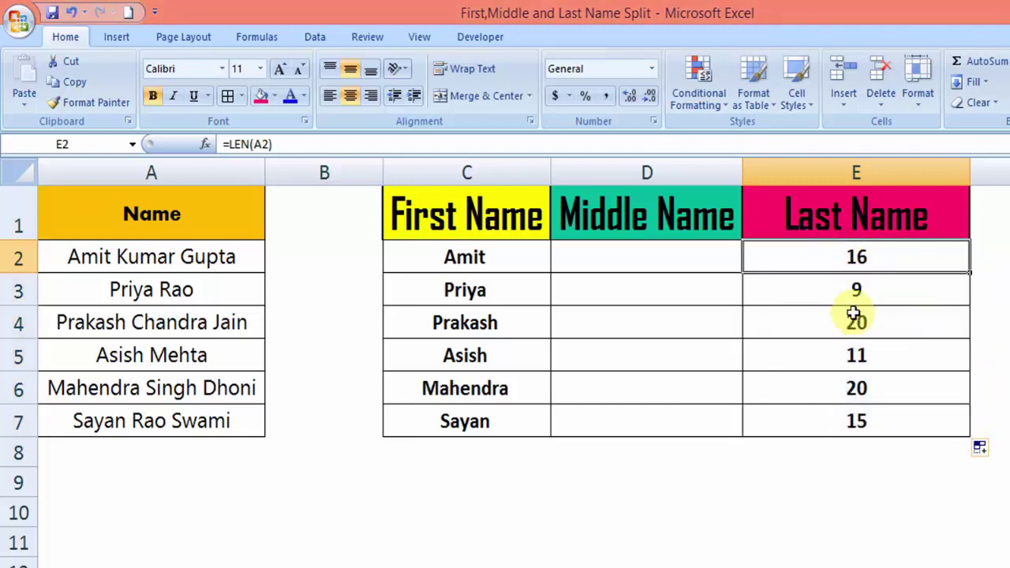
left_click(856, 294)
left_click(848, 324)
left_click(841, 355)
left_click(837, 387)
left_click(834, 417)
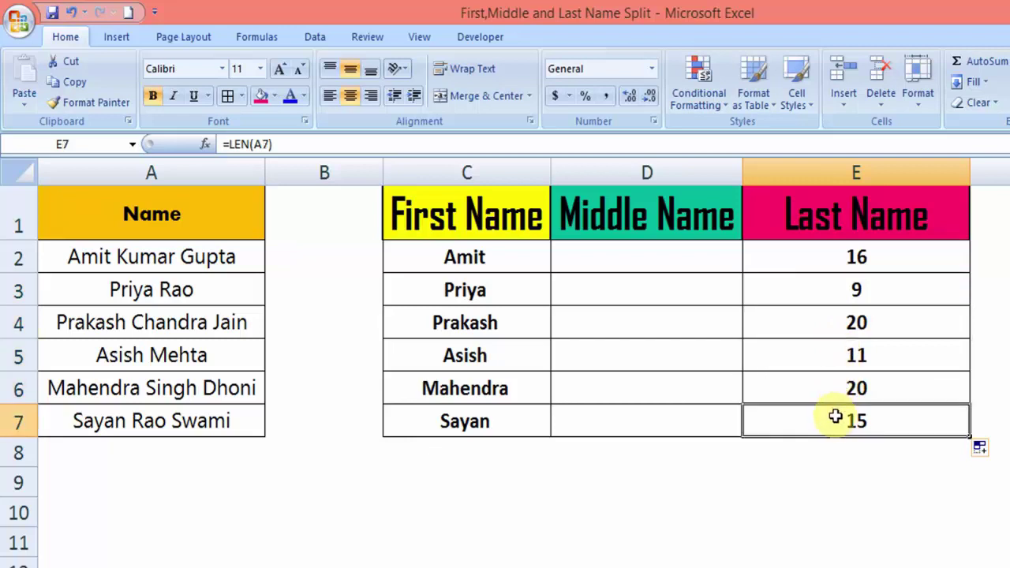
left_click(798, 257)
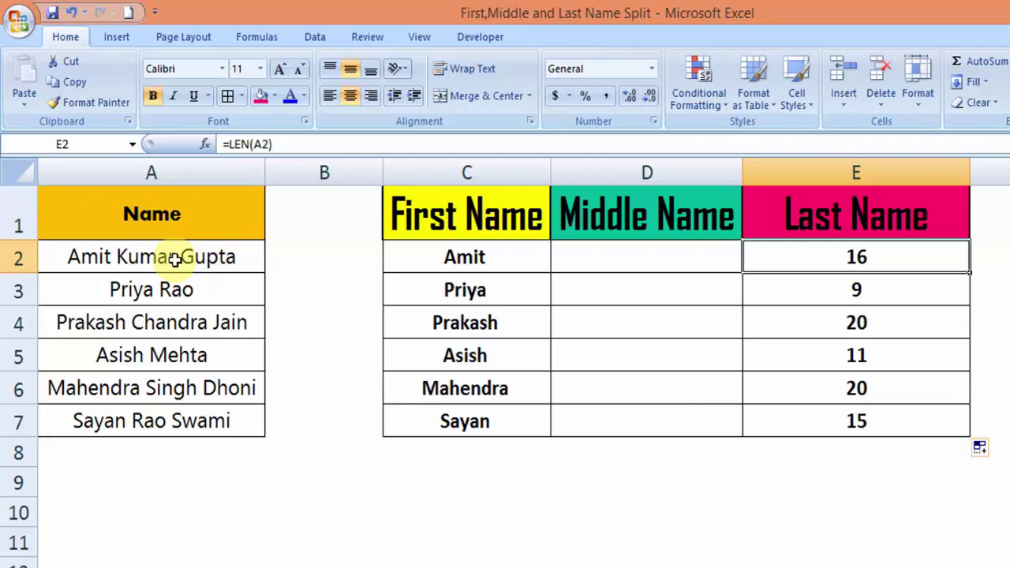
Change E2 to =LEN(A2)-LEN(SUBSTITUTE(A2," ","")), giving 2 spaces
double_click(839, 257)
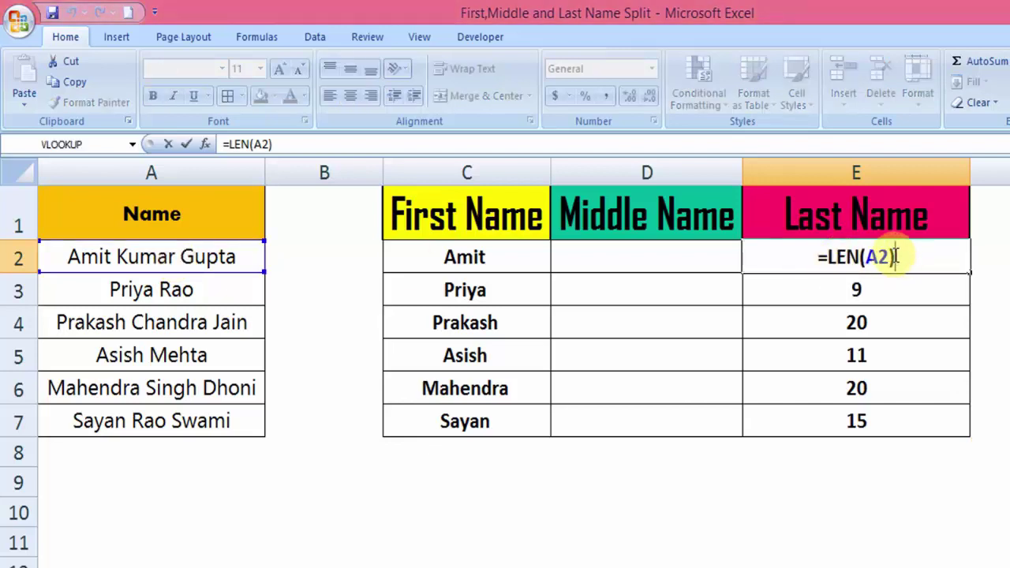
type("-")
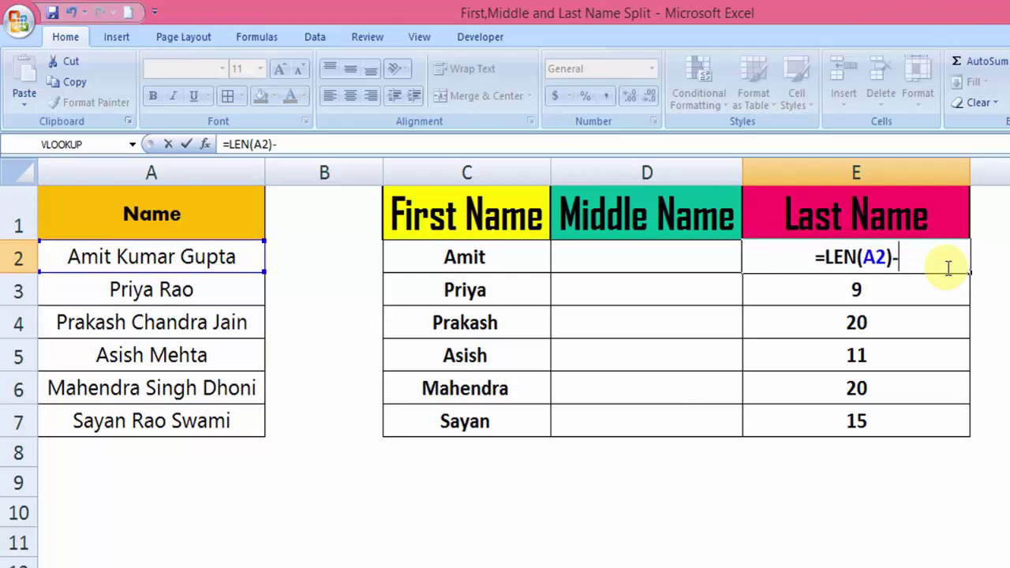
type("LEN(")
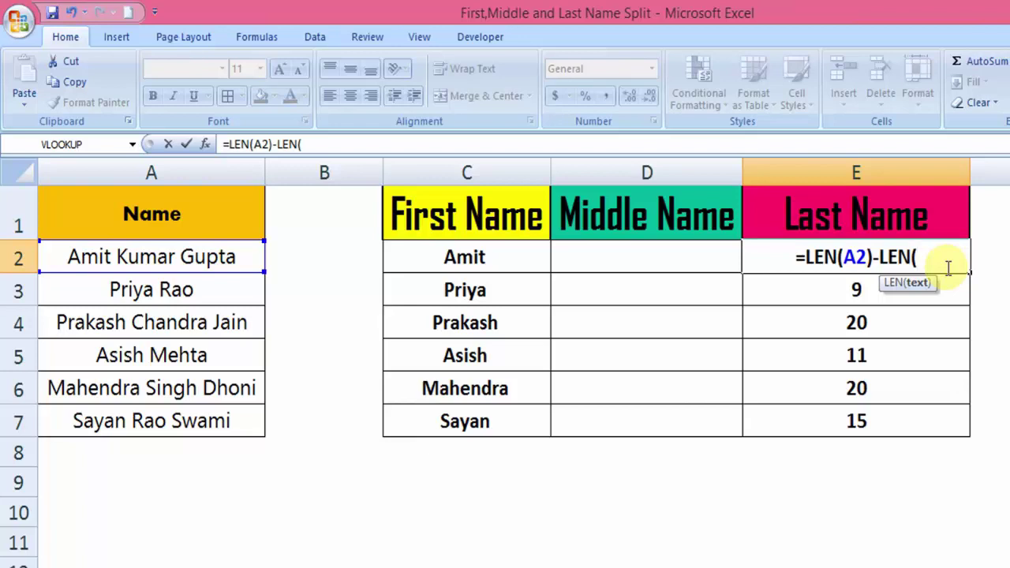
type("SUB")
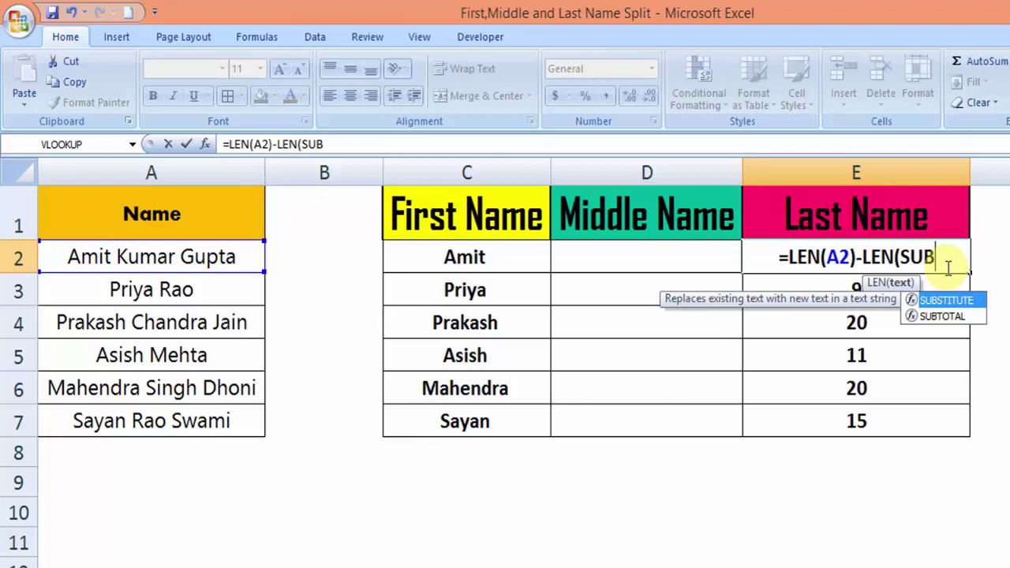
key("Tab")
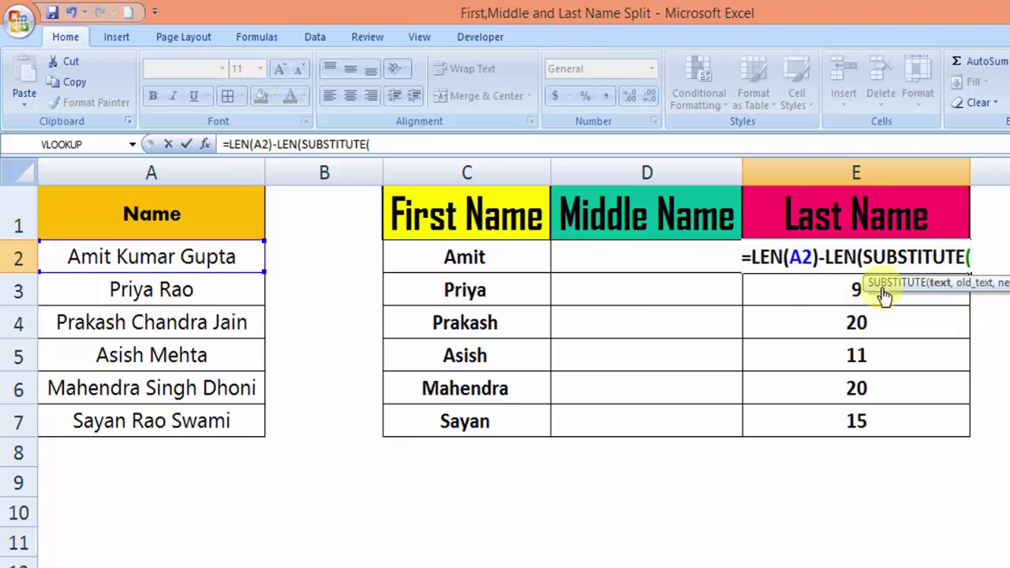
left_click(151, 256)
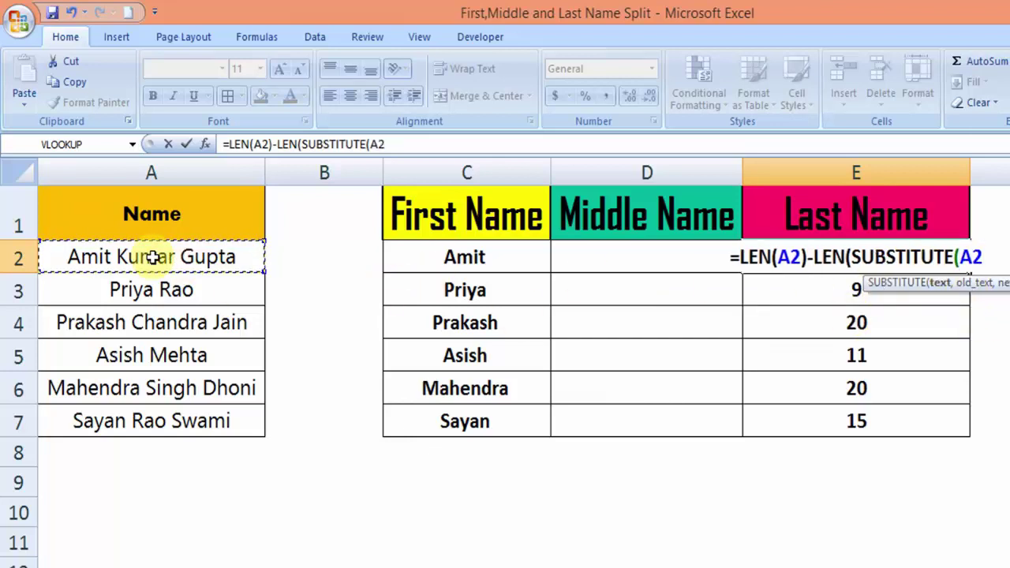
type(",")
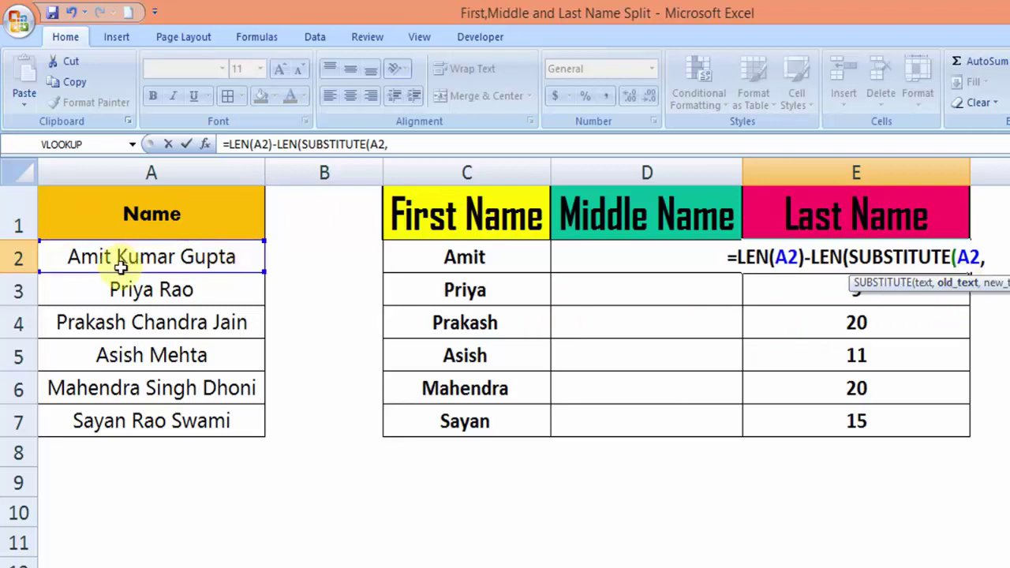
type("\"")
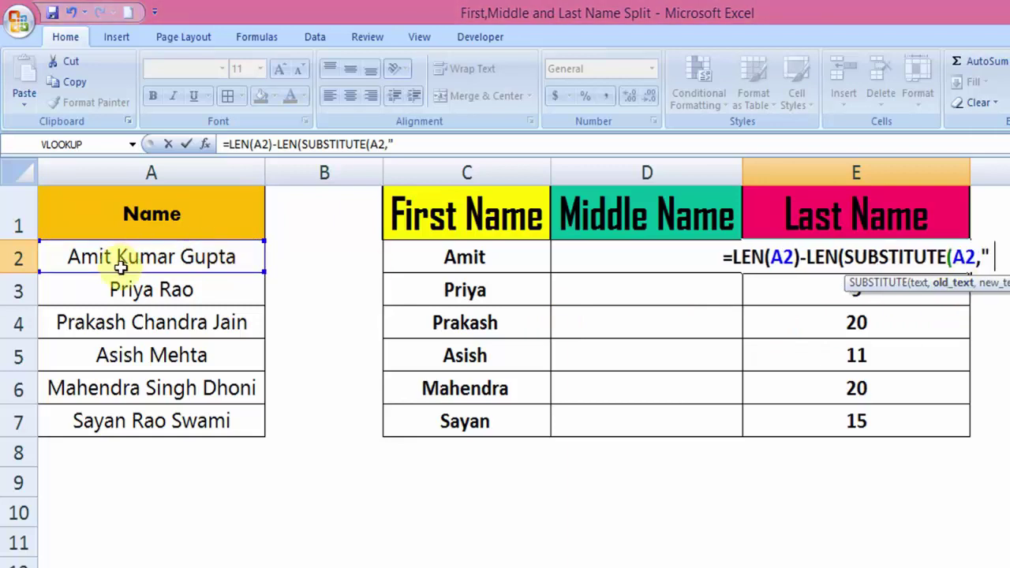
type(" \",")
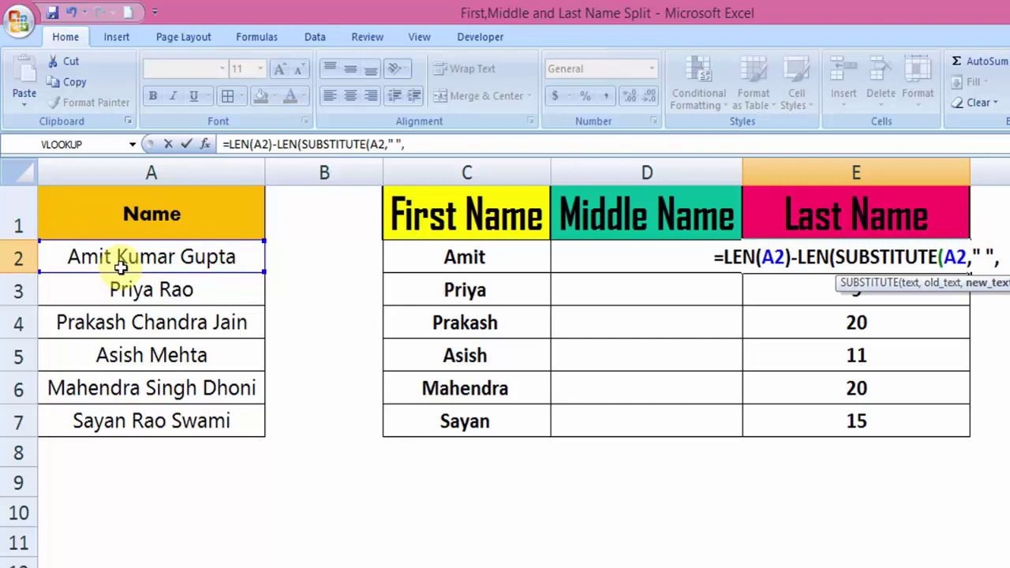
type("\"\"")
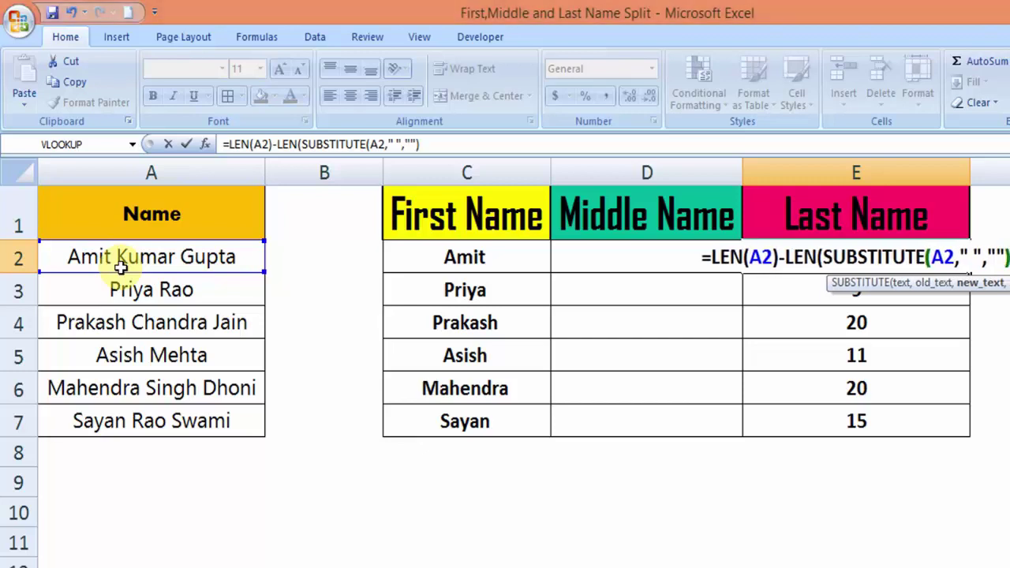
type(")")
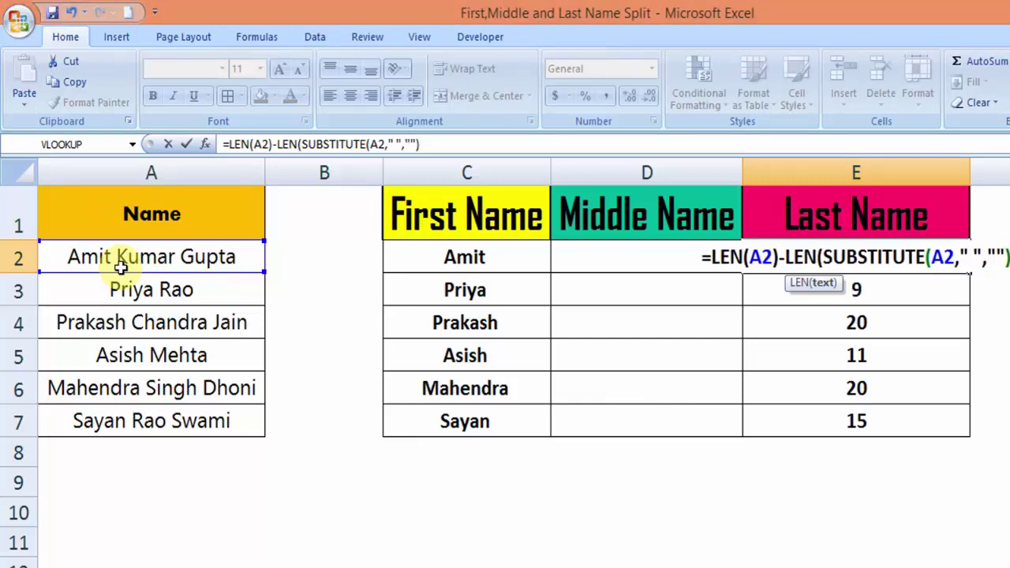
type(")")
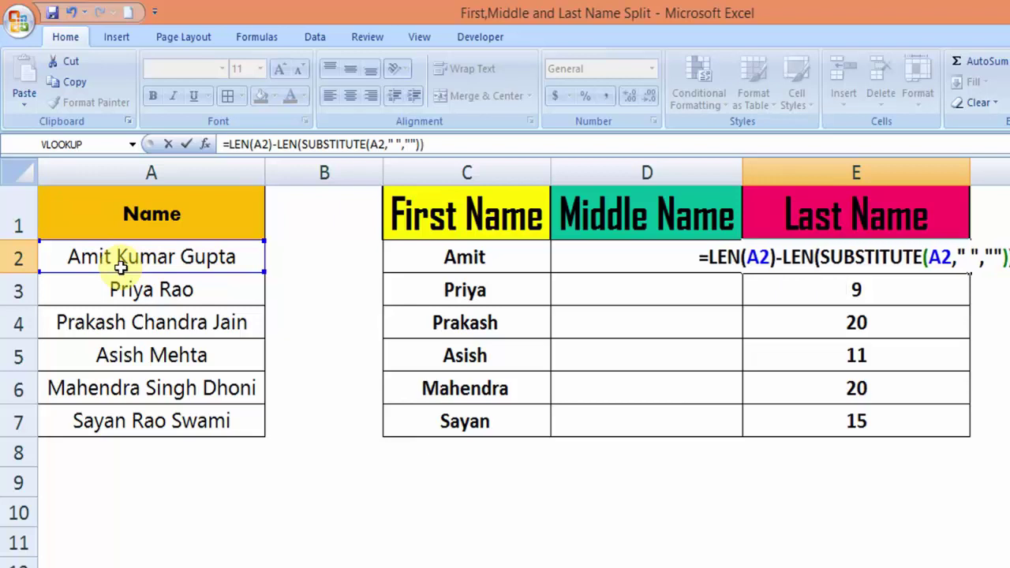
key("Return")
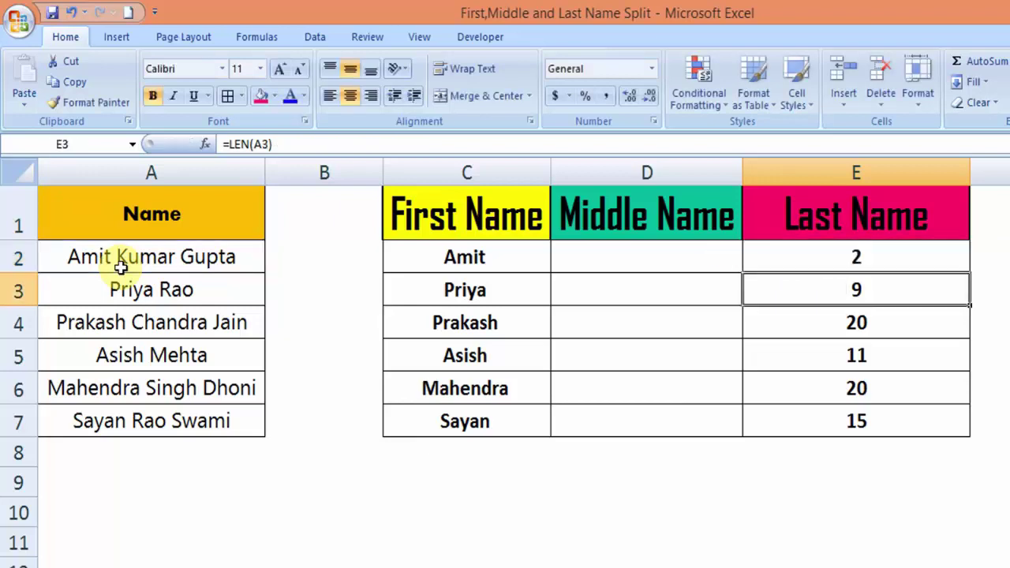
Fill the space-count formula down to E7 and check the results 2, 1, 2, 1, 2 and 2
left_click(907, 257)
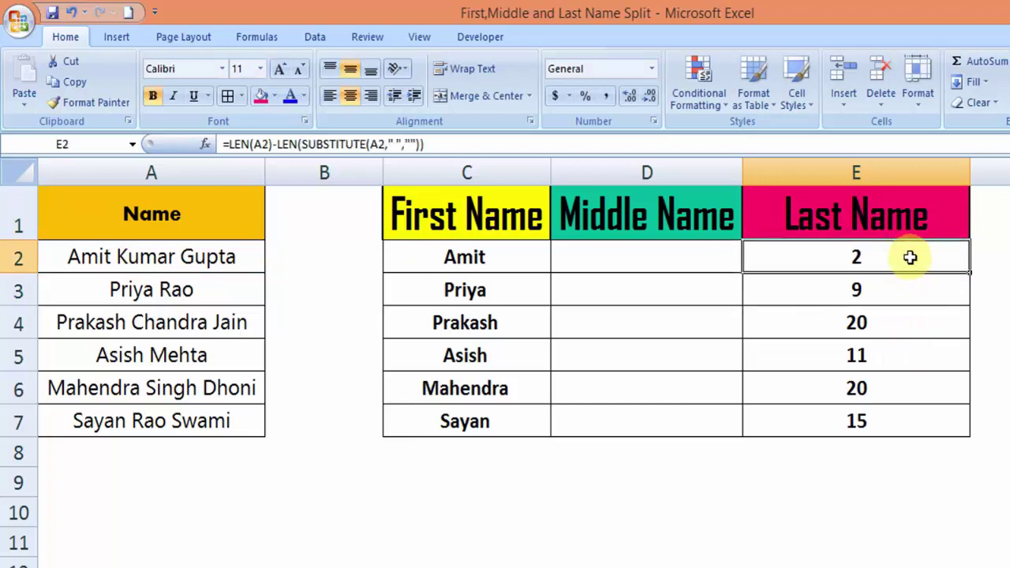
double_click(970, 276)
left_click(884, 260)
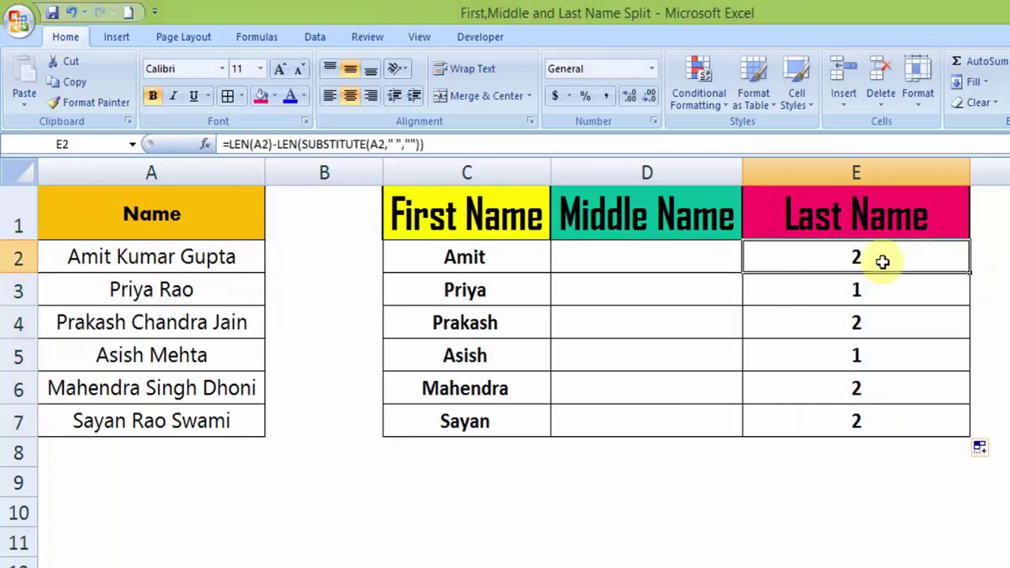
left_click(875, 293)
left_click(868, 323)
left_click(864, 356)
left_click(865, 389)
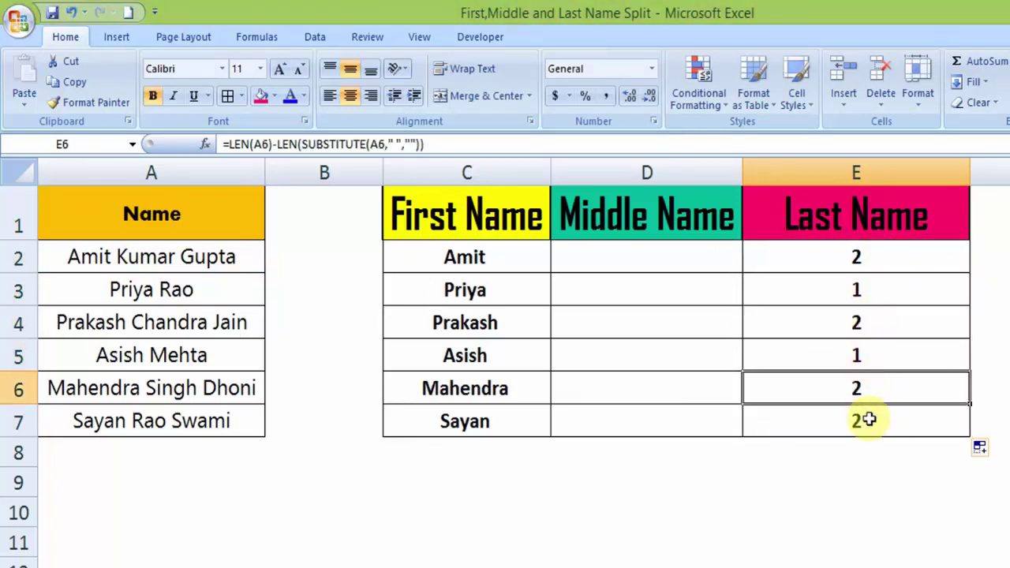
left_click(861, 421)
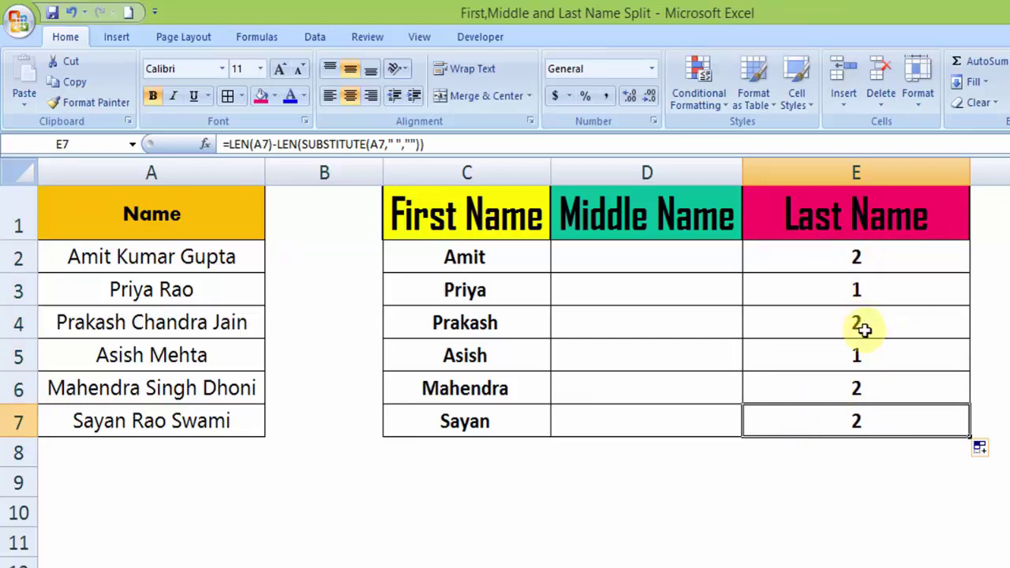
Review E2's space-count formula without changing it
double_click(830, 256)
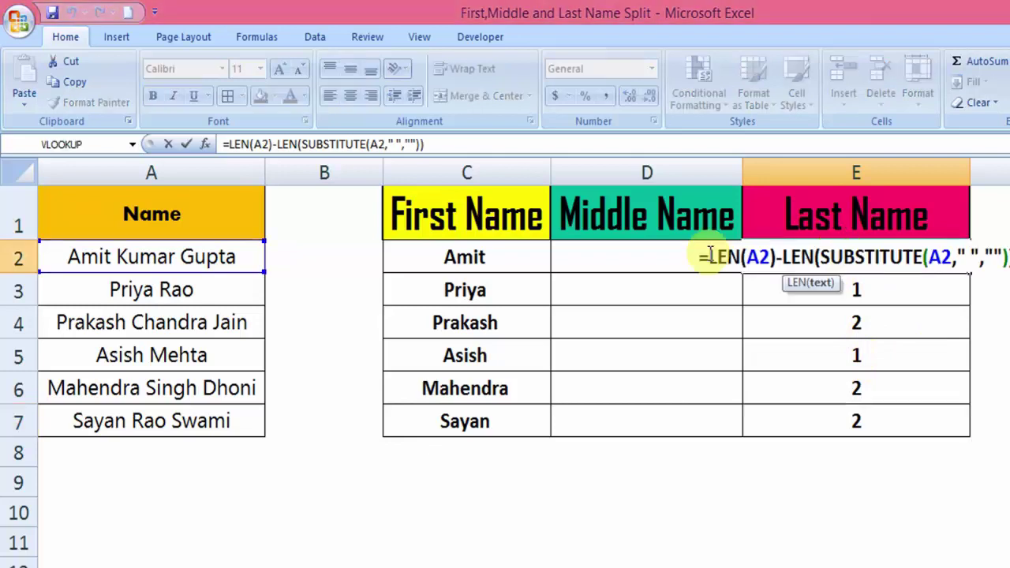
left_click(709, 257)
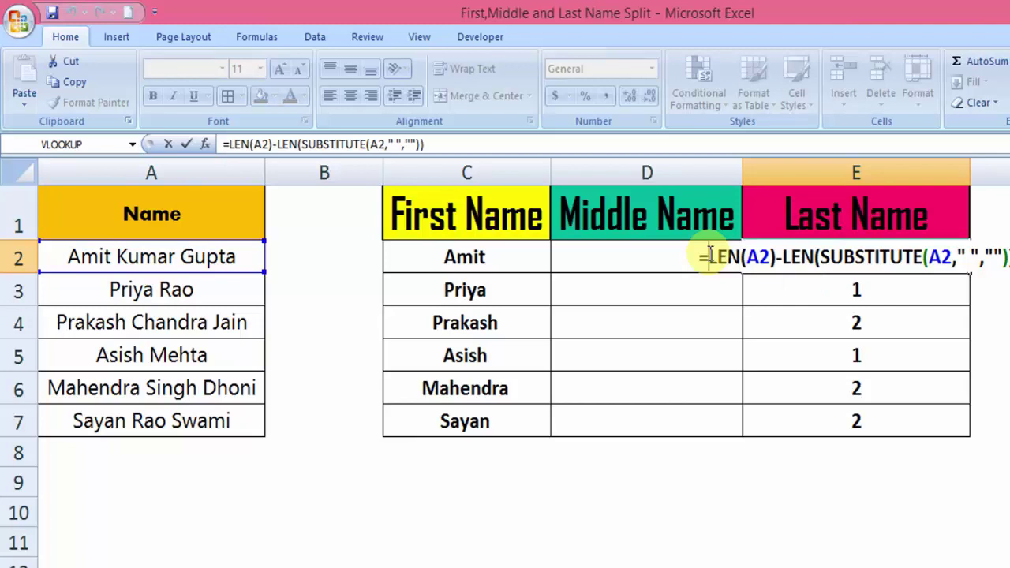
key("ctrl+Return")
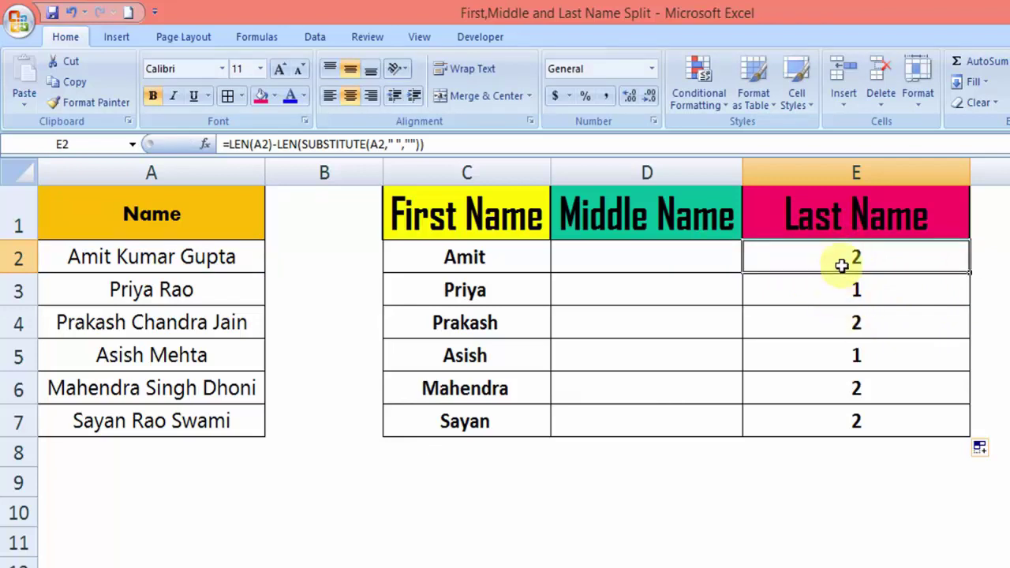
double_click(843, 259)
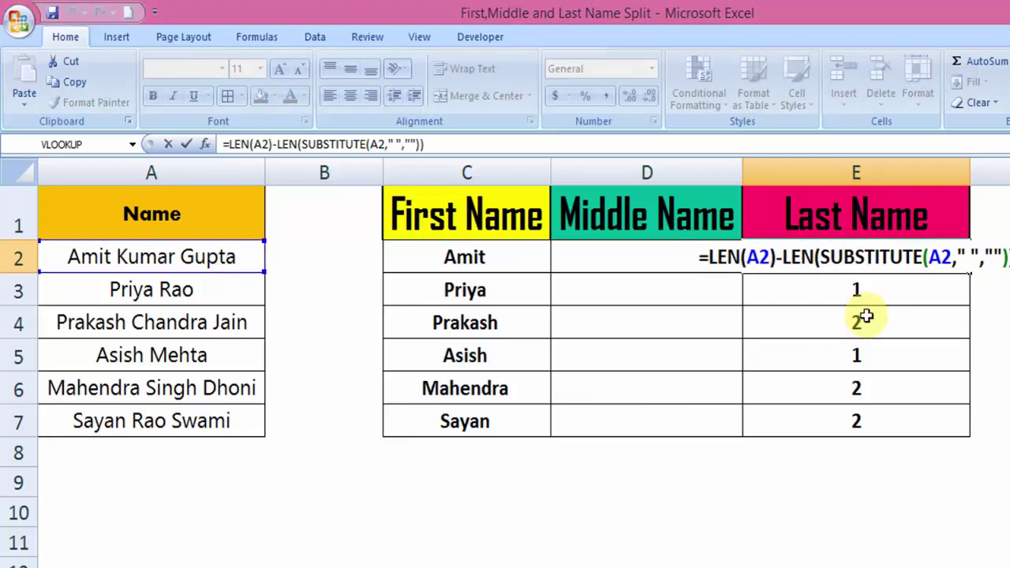
type("SUB")
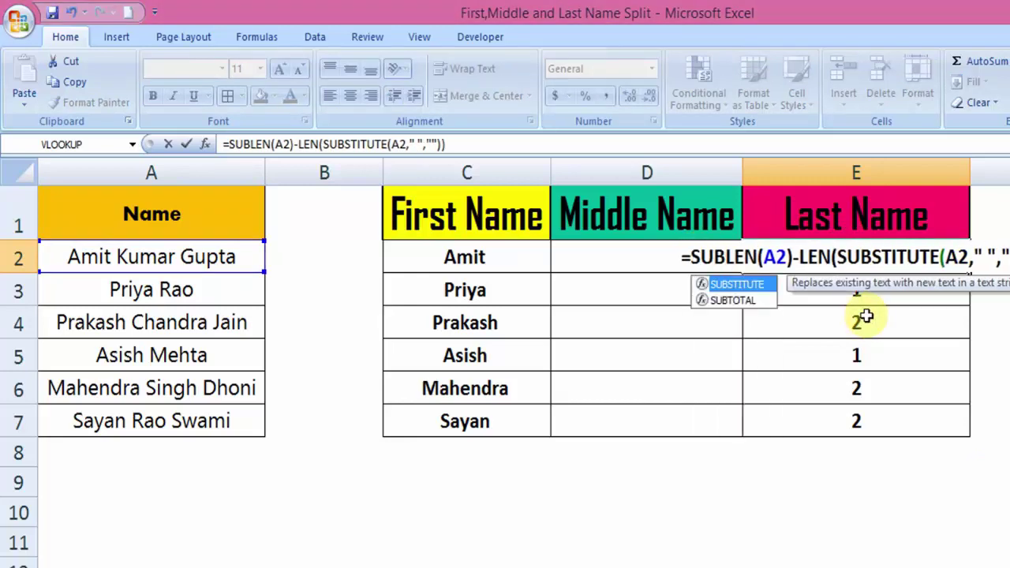
key("Tab")
left_click(150, 257)
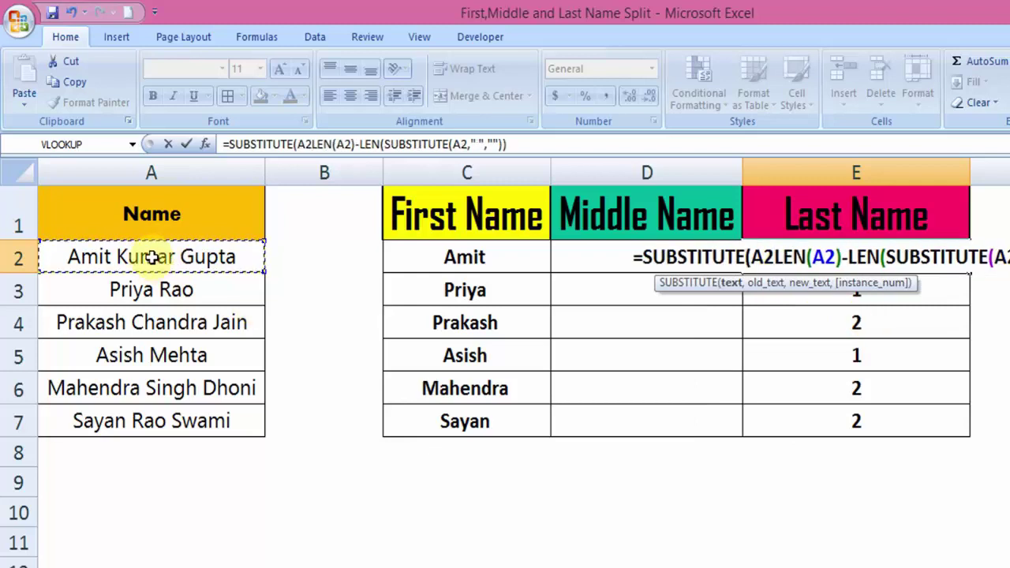
type(",")
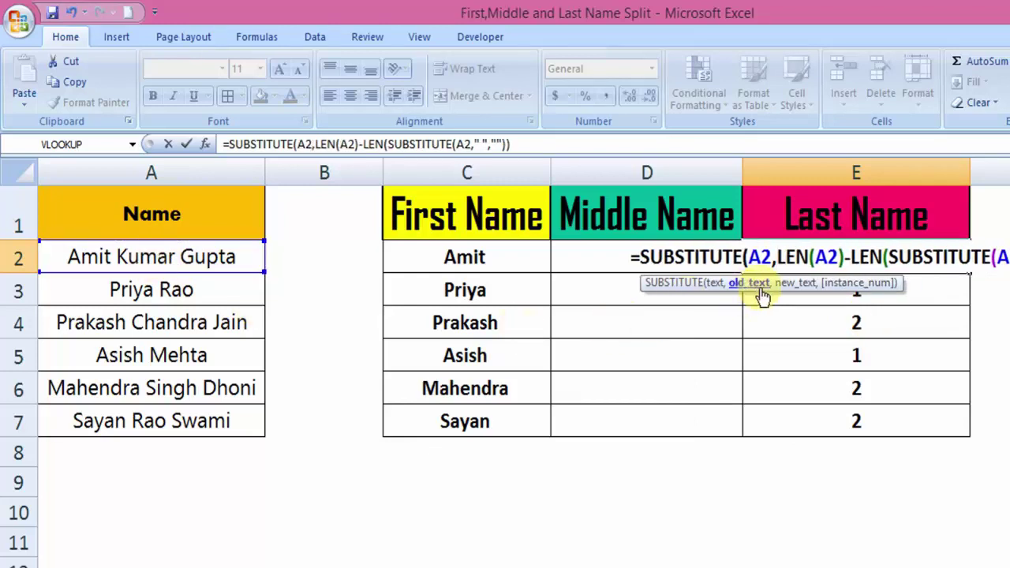
type("\" \"")
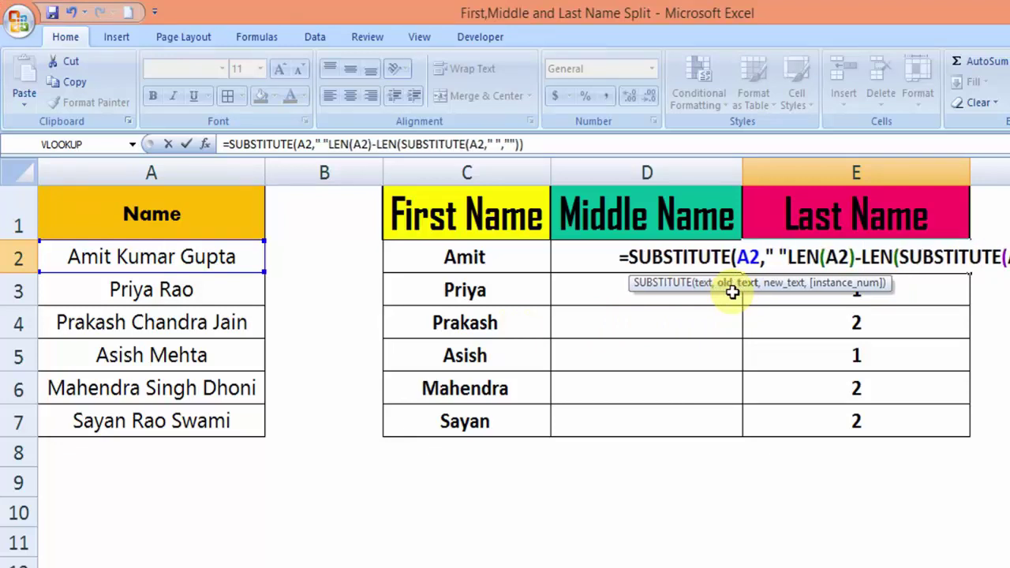
type(",")
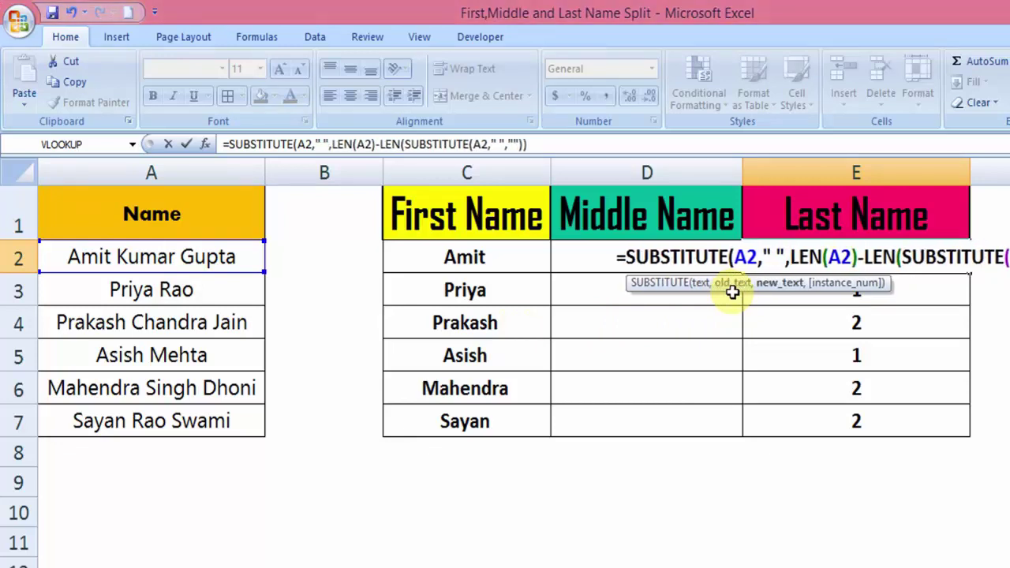
type("\"")
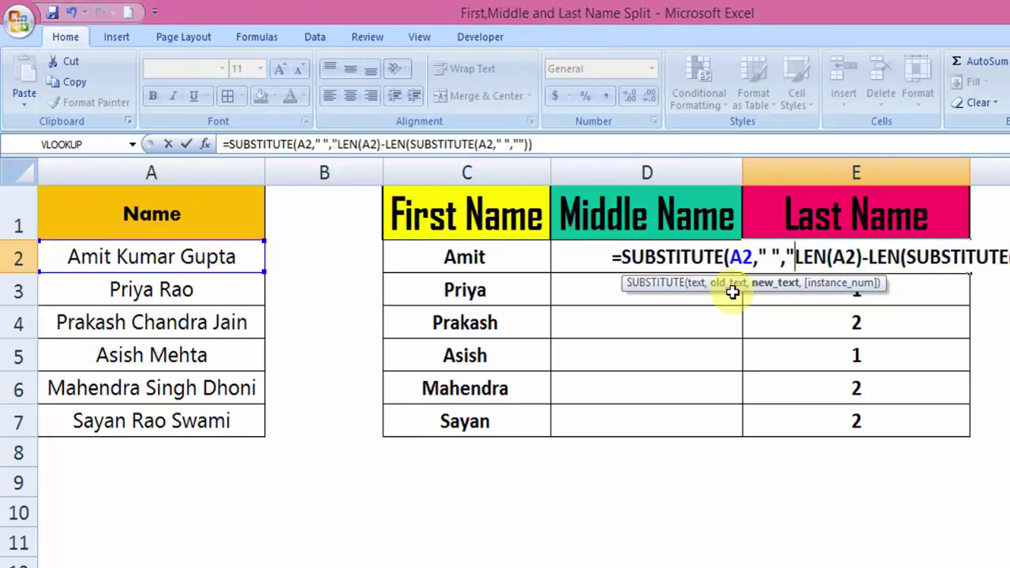
type("@")
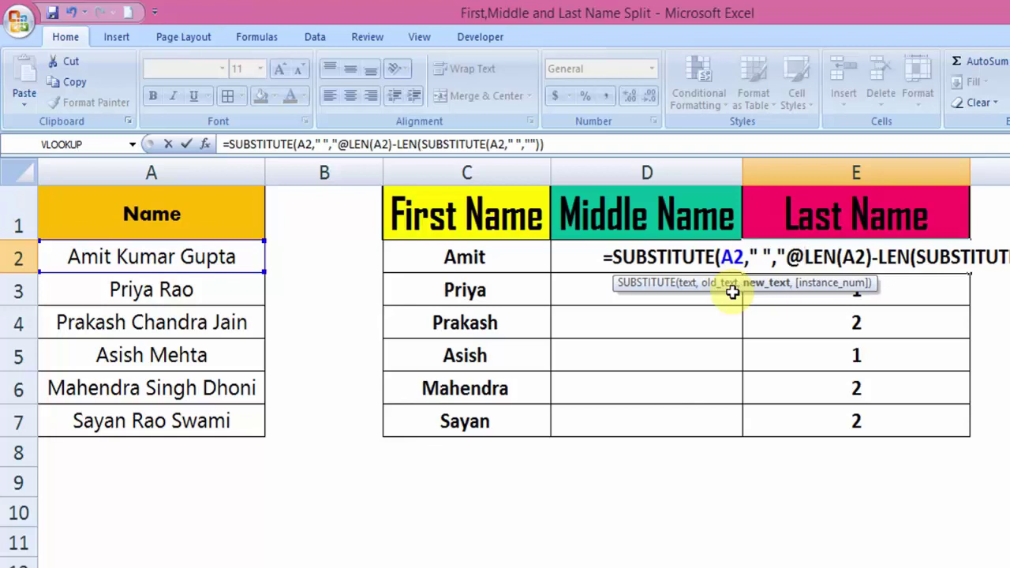
type("\"")
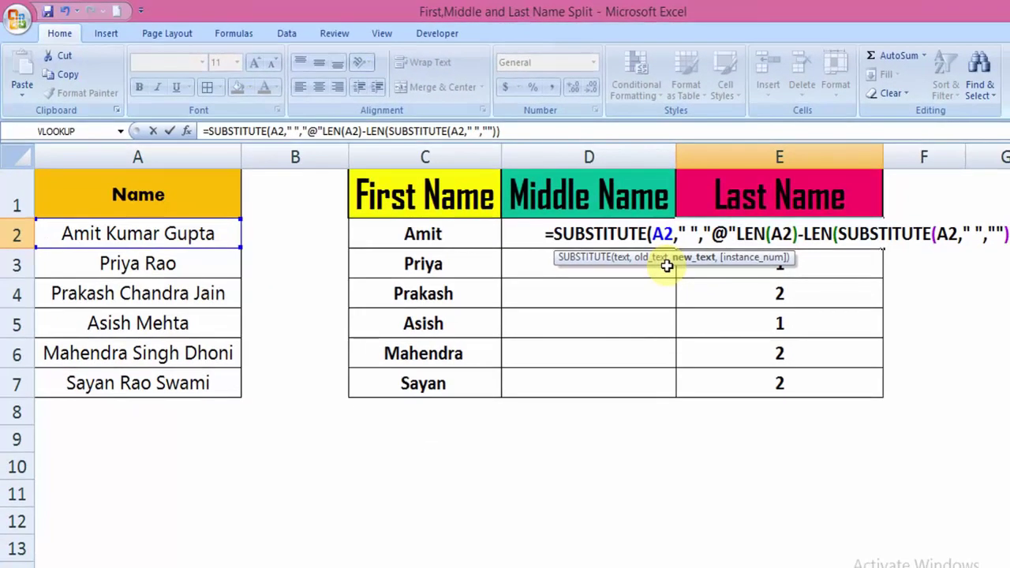
type(",")
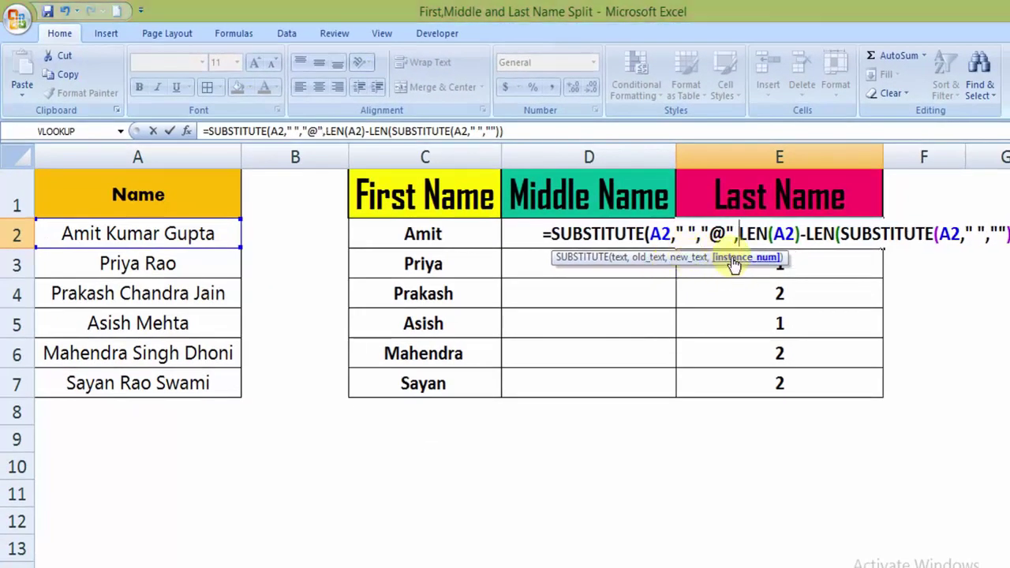
left_click_drag(737, 233, 993, 228)
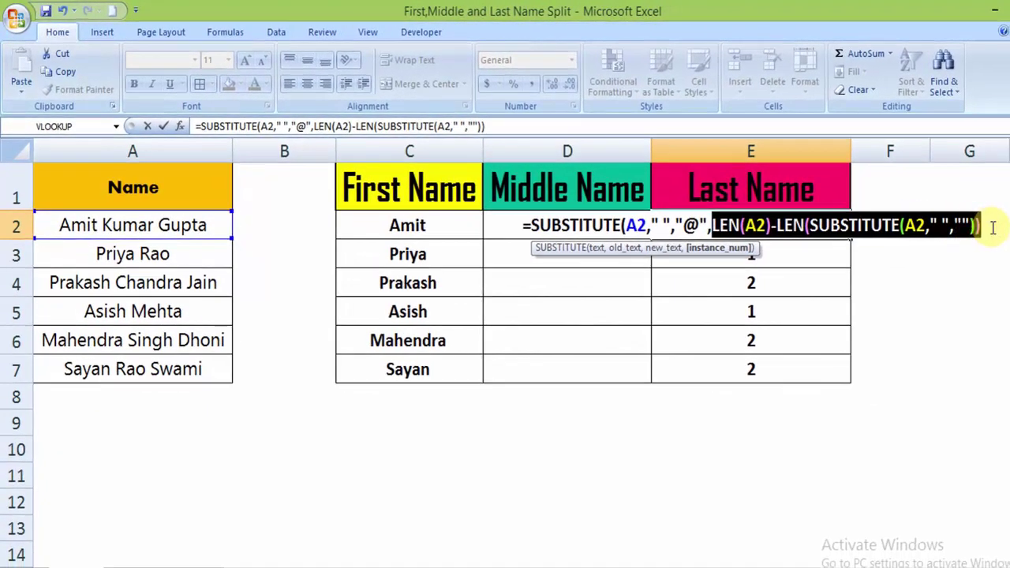
type("2,\" \",\"@\",2")
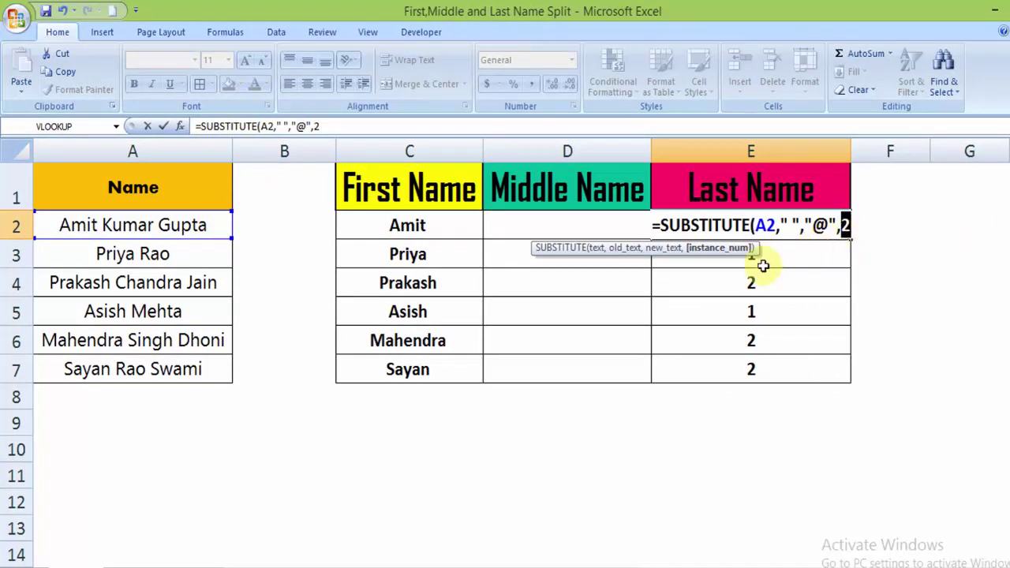
key("ctrl+z")
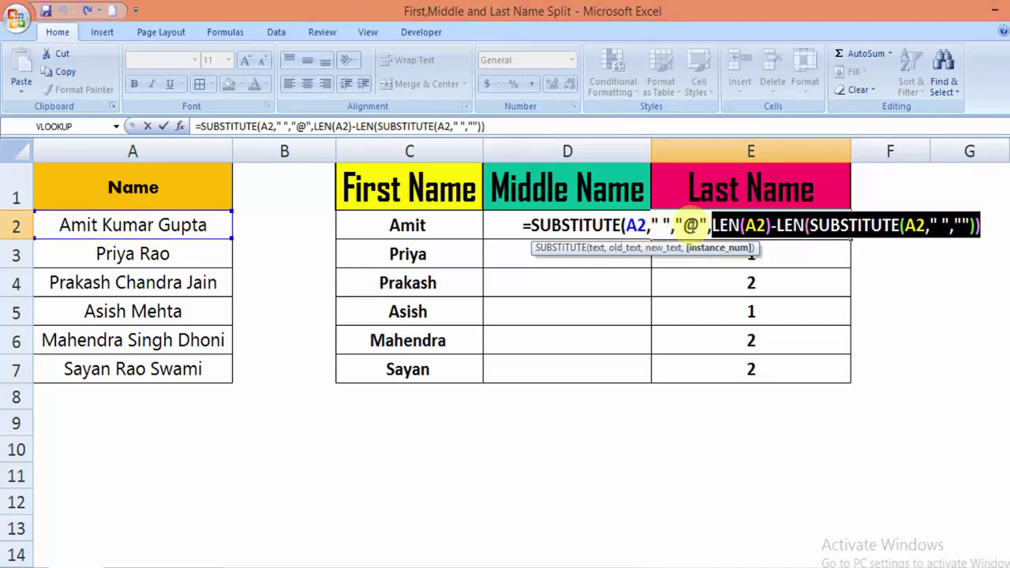
left_click(982, 226)
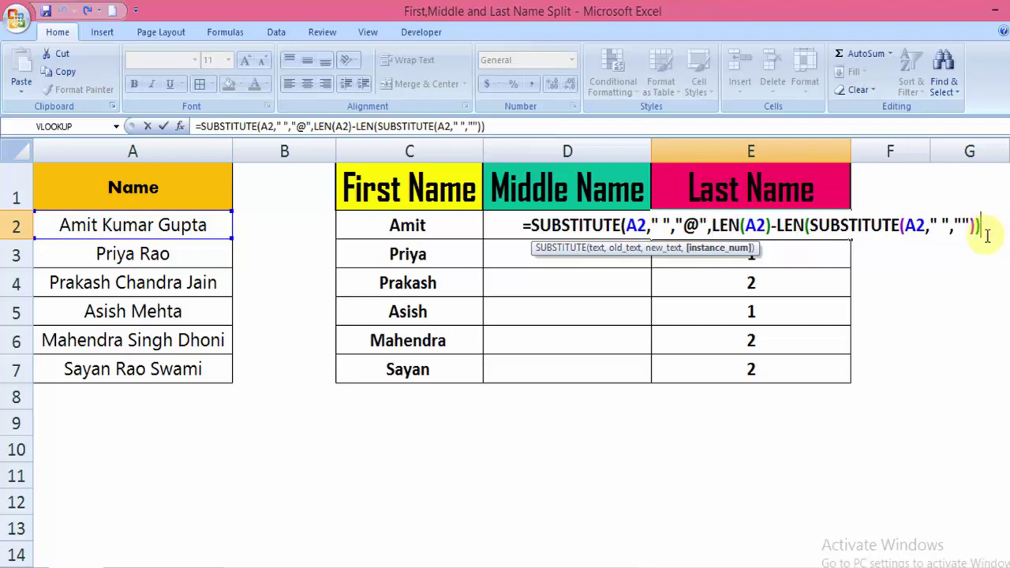
type(")")
key("Return")
key("Up")
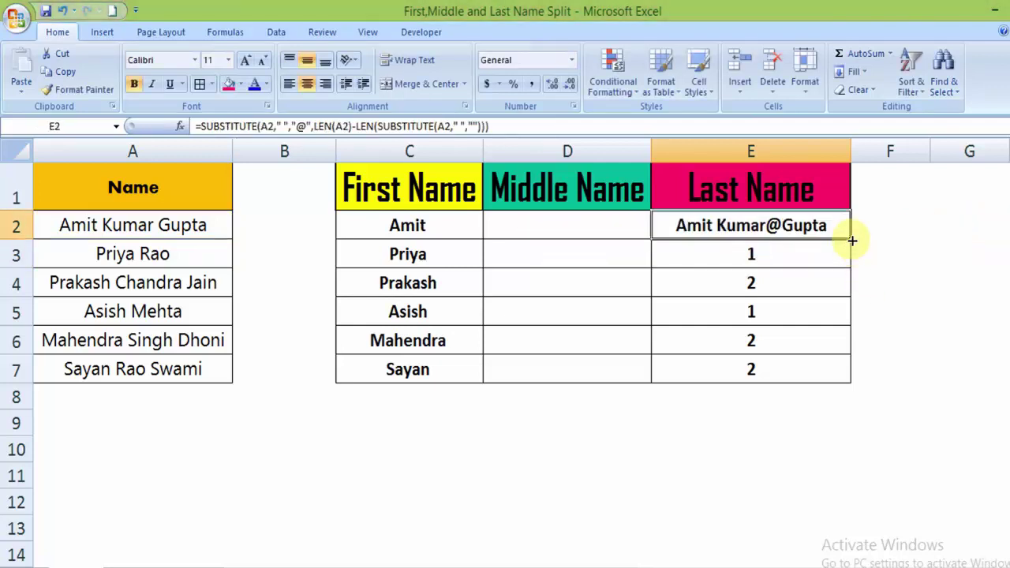
double_click(852, 240)
left_click(884, 249)
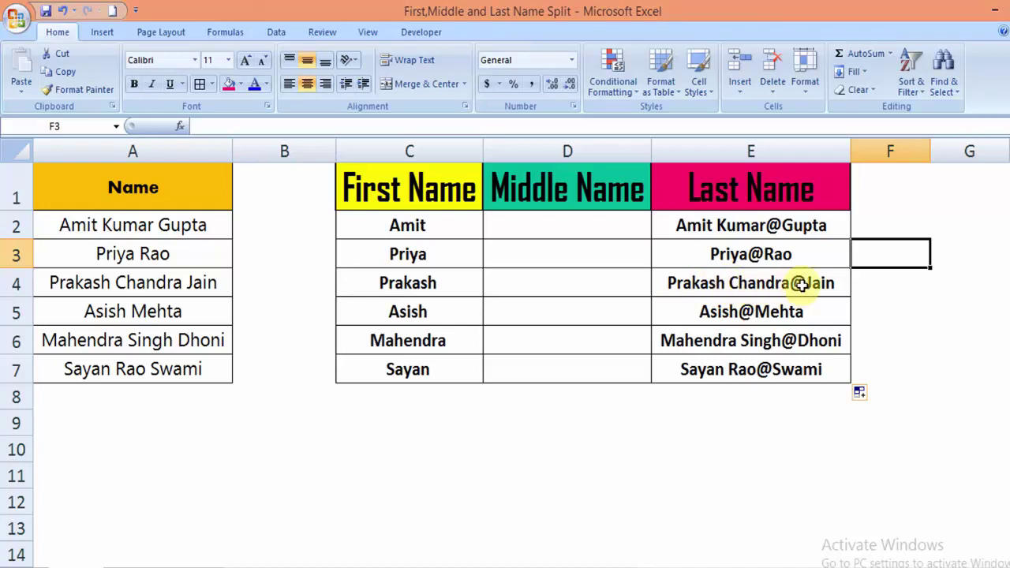
double_click(746, 229)
left_click(525, 225)
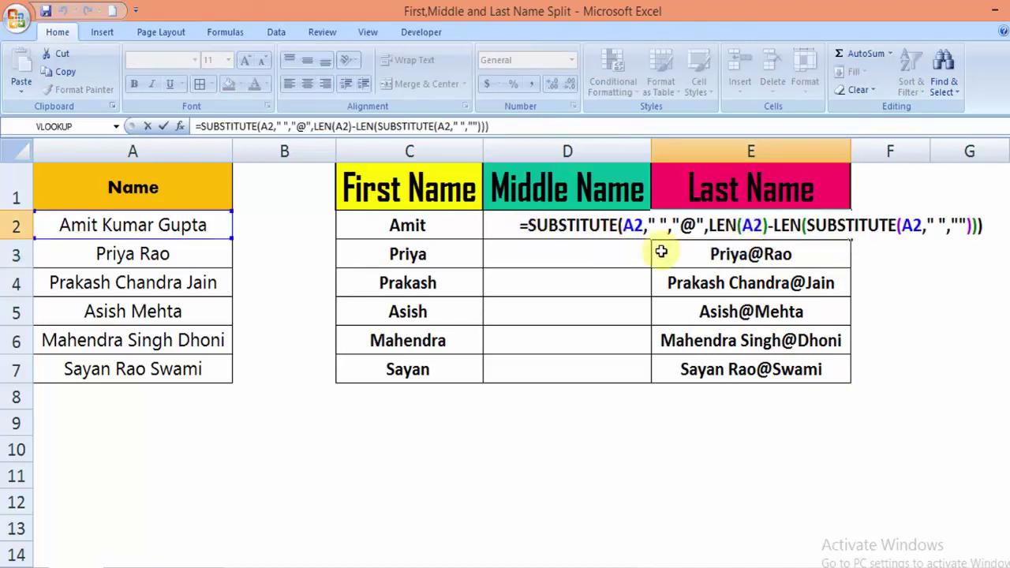
key("ctrl+Return")
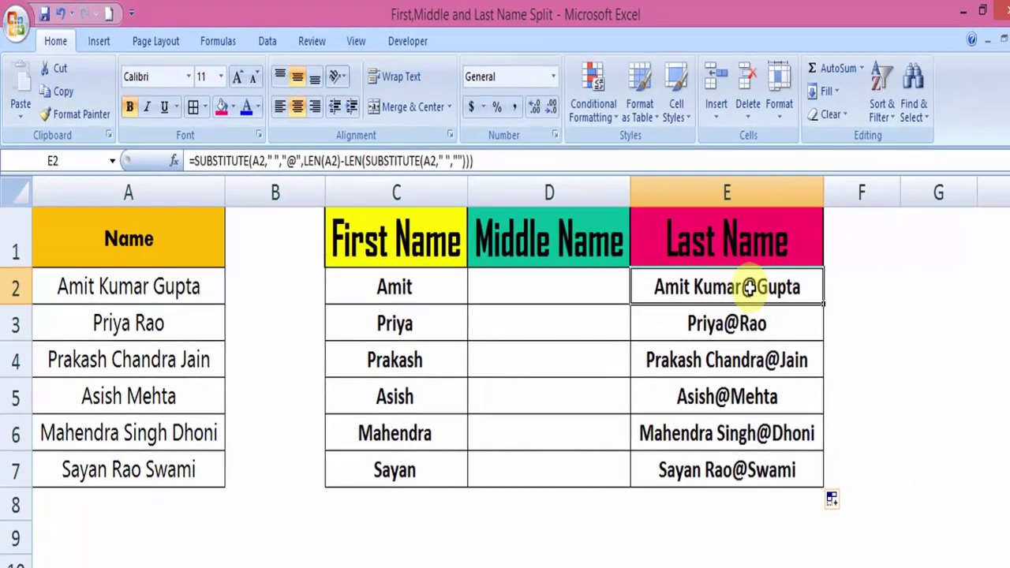
Start wrapping E2's @ formula in SEARCH("@",…)
double_click(778, 224)
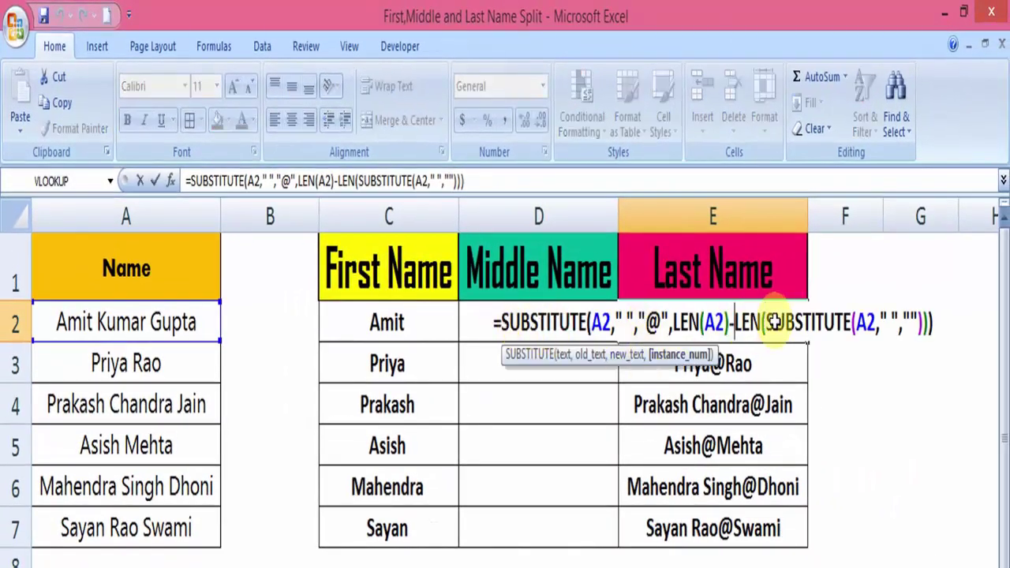
key("Escape")
double_click(726, 322)
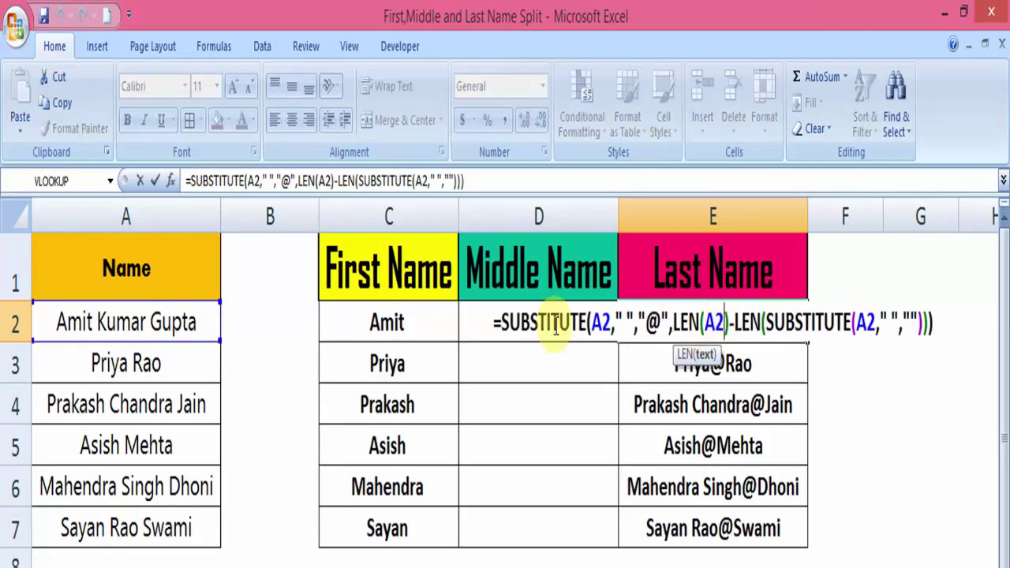
left_click(501, 322)
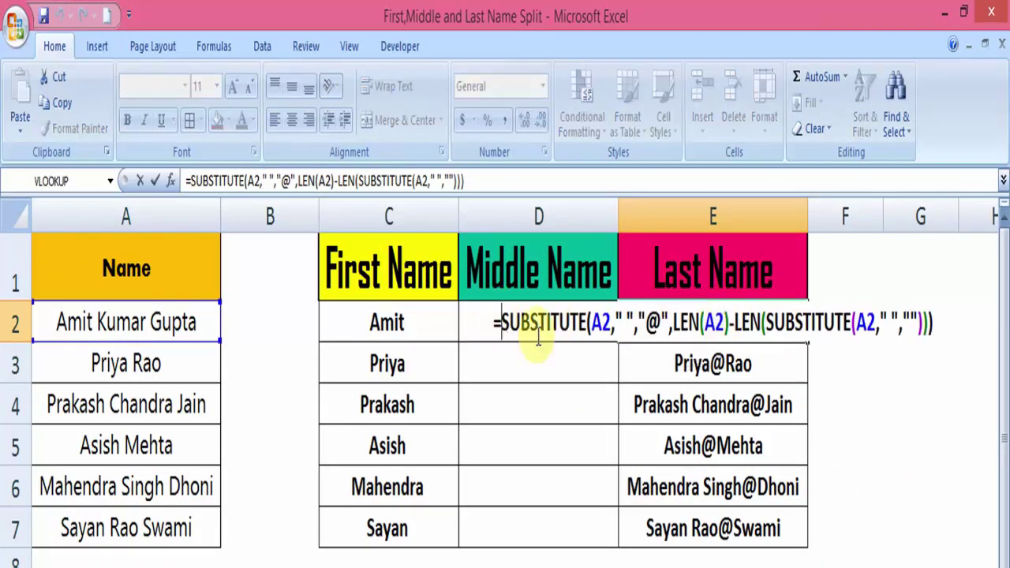
type("S")
double_click(574, 357)
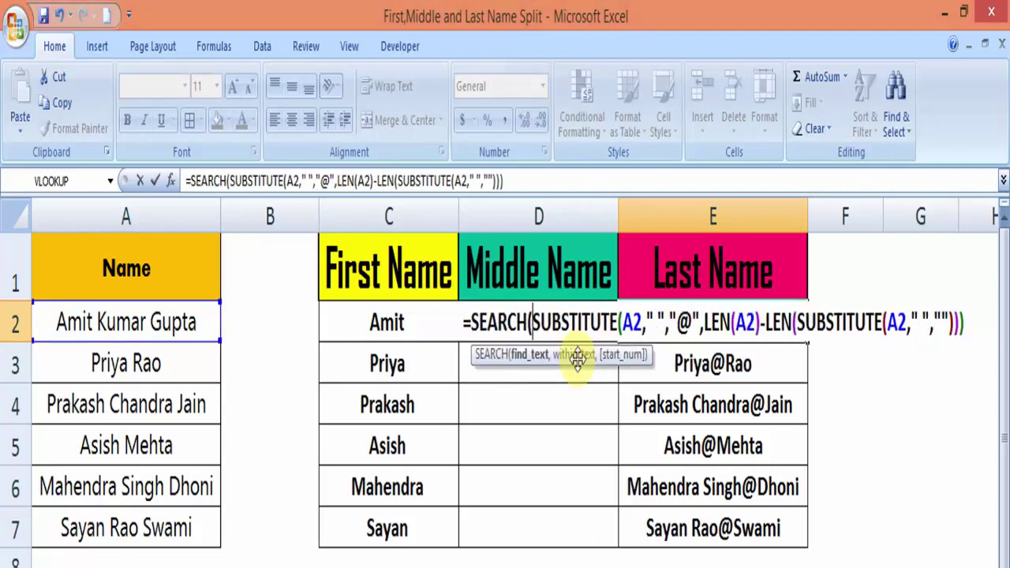
type("\"")
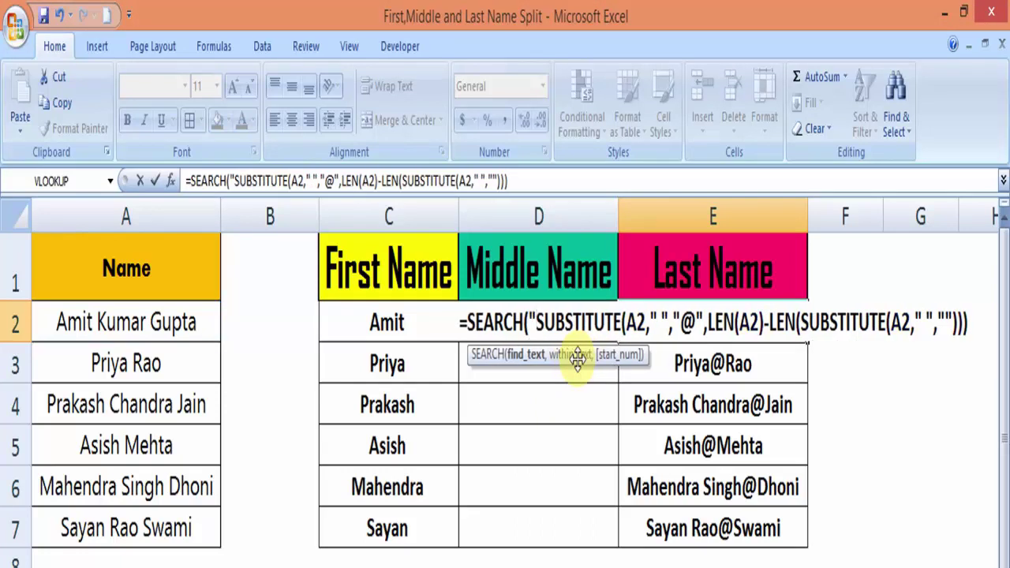
type("@")
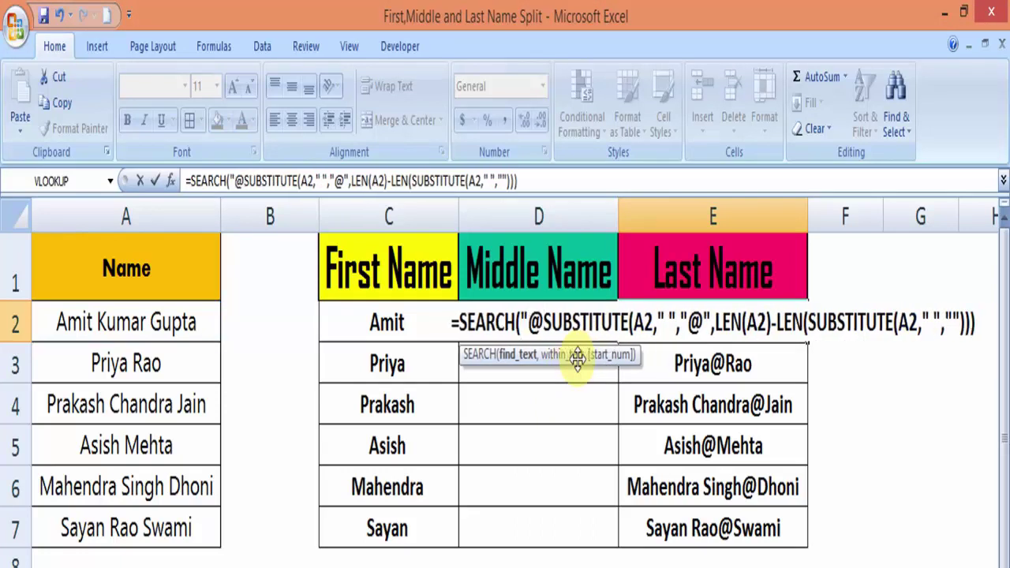
type("\",")
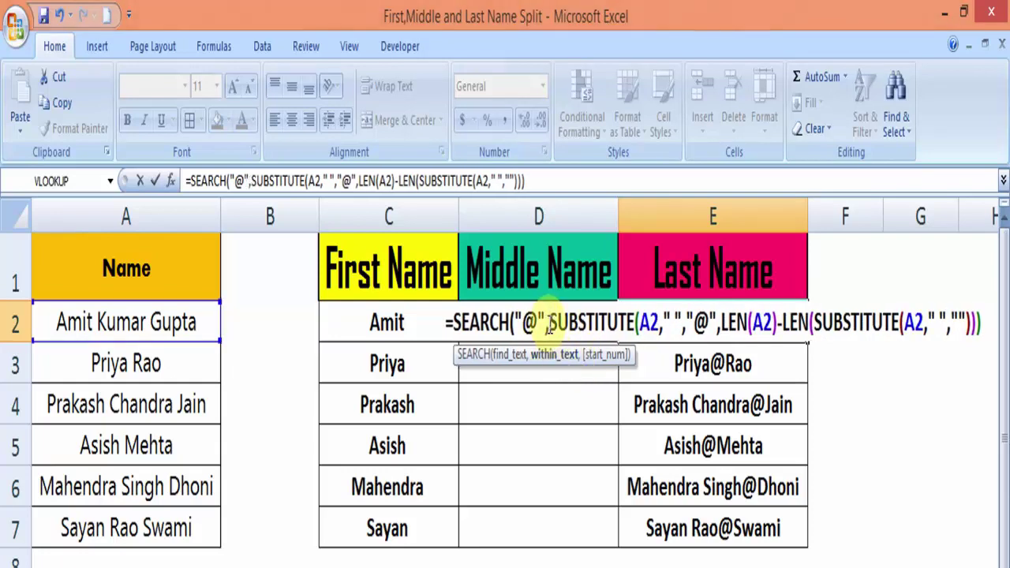
Evaluate the inner substitution with F9, then close the SEARCH formula so E2 returns 11
left_click_drag(548, 322, 982, 324)
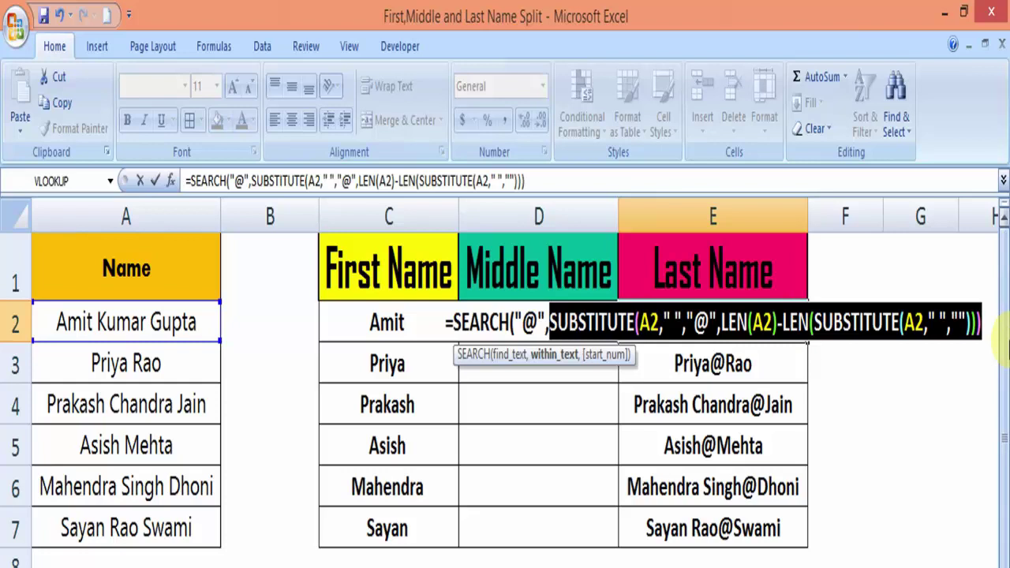
key("F9")
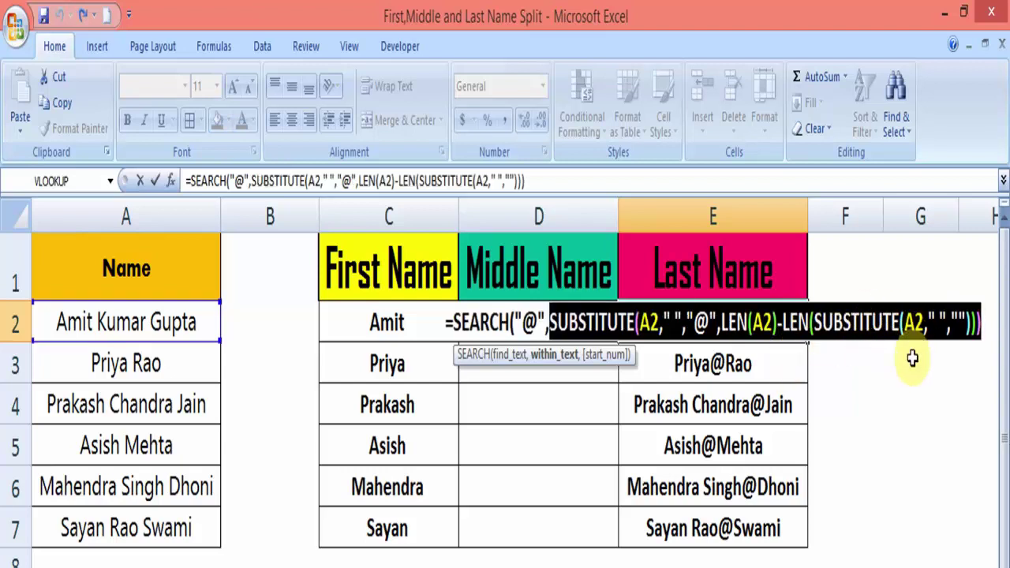
left_click(981, 322)
type(")")
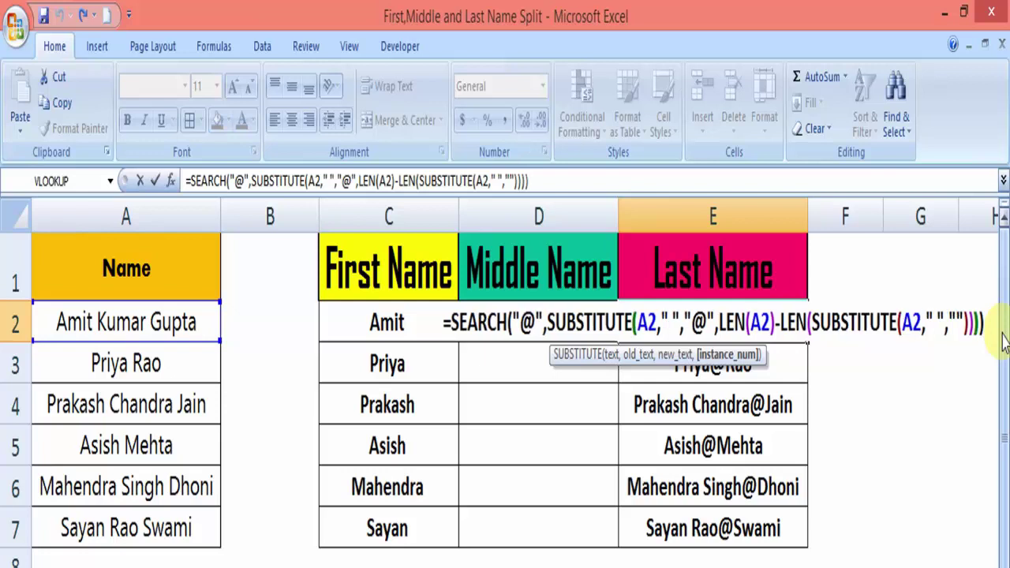
key("Left")
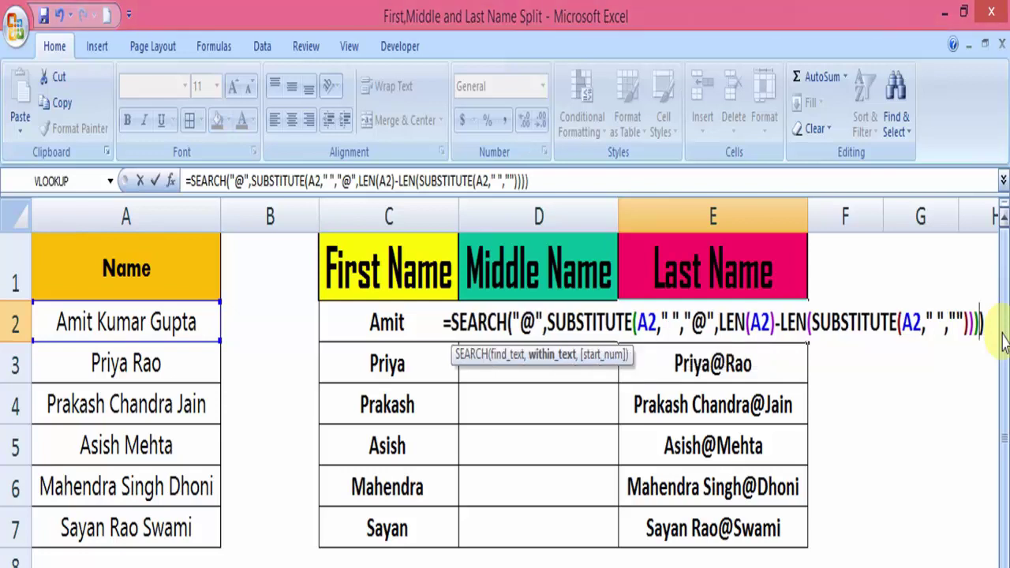
key("Return")
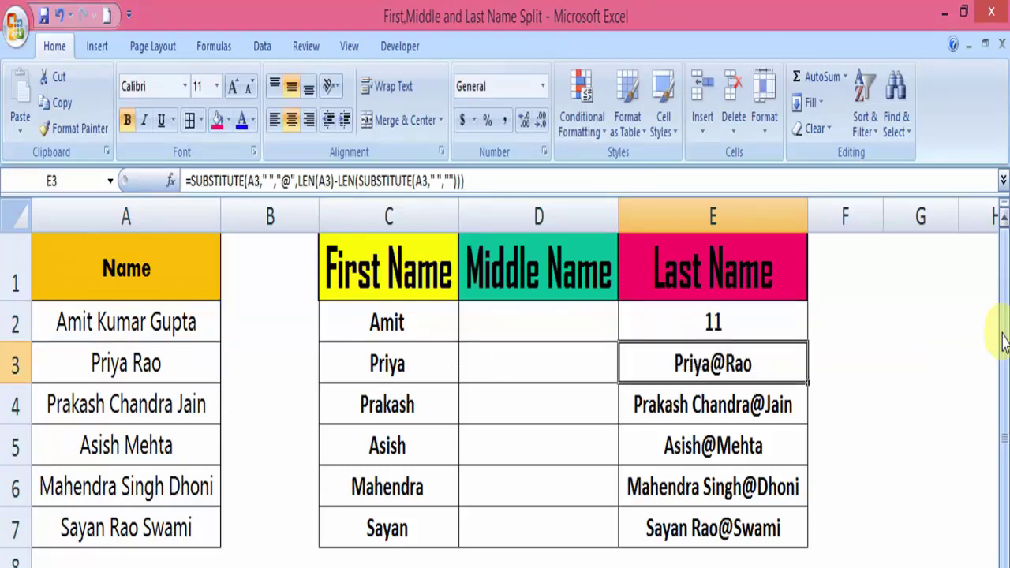
key("Up")
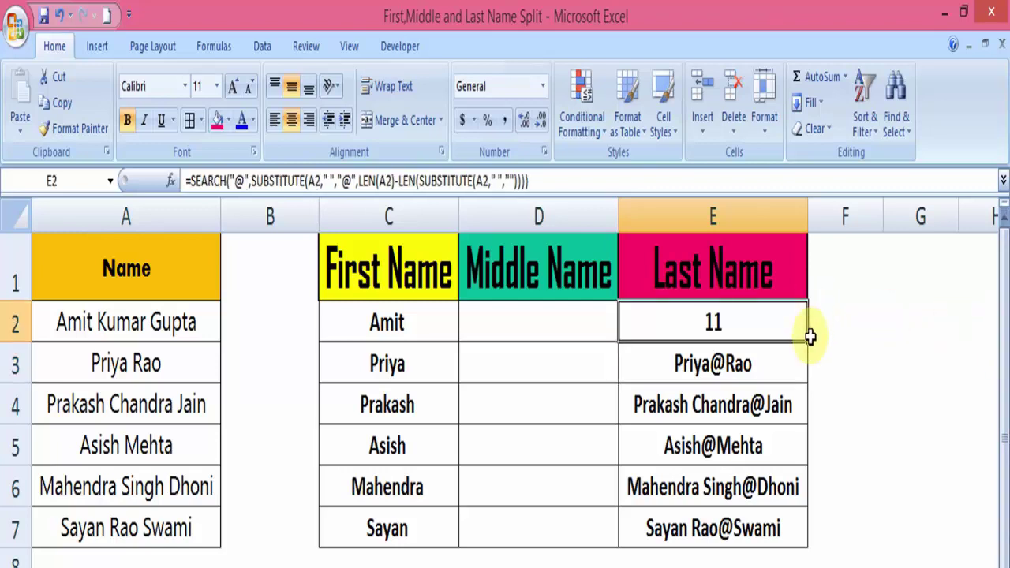
Fill the SEARCH formula down to E7 and check the positions 11, 6, 16, 6, 15 and 10
double_click(809, 344)
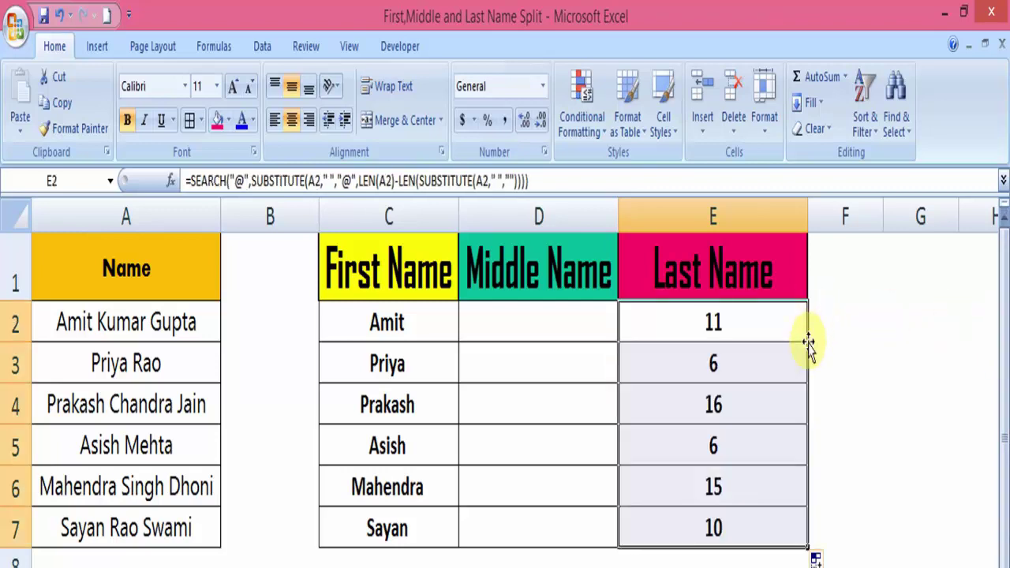
left_click(734, 322)
left_click(737, 359)
left_click(727, 409)
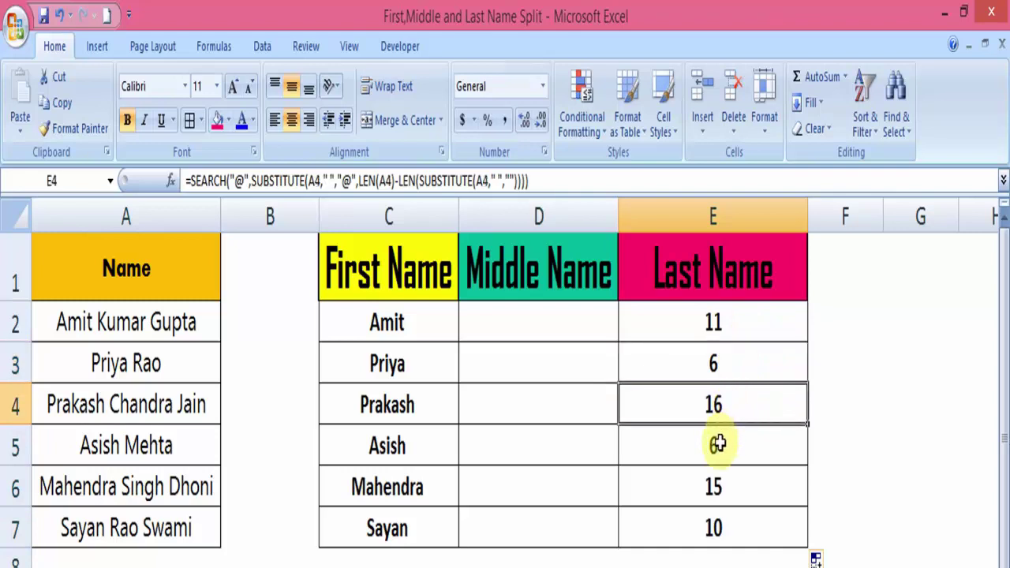
left_click(716, 446)
left_click(714, 487)
left_click(712, 528)
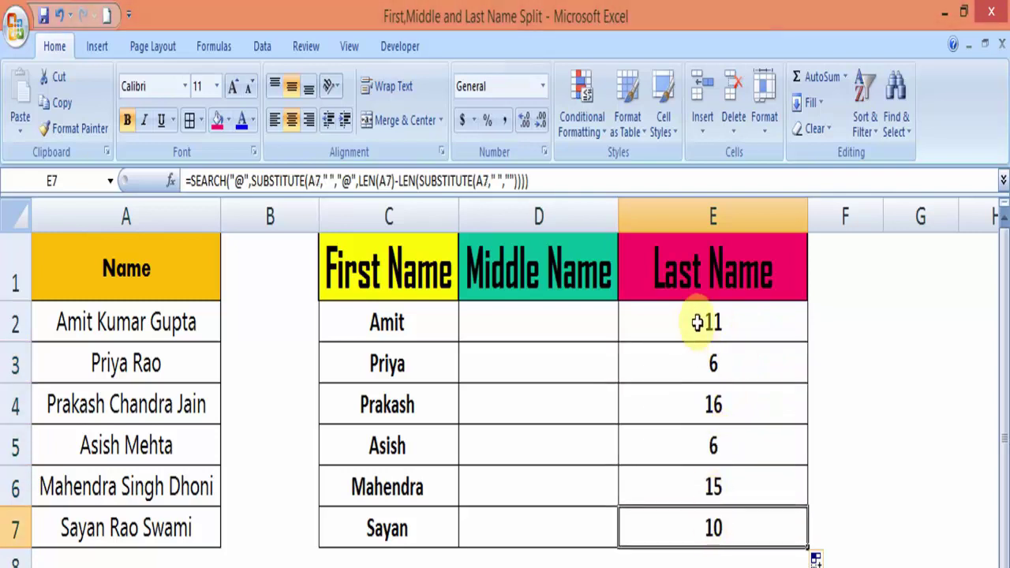
Inspect the SEARCH portion of E2's formula, leaving it unchanged
double_click(698, 322)
key("Escape")
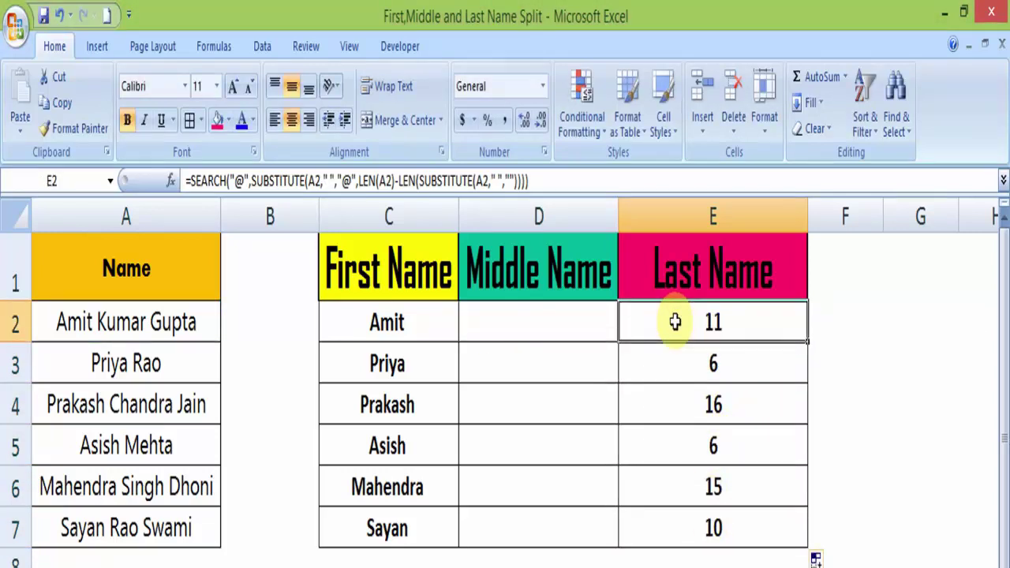
double_click(675, 321)
mouse_move(447, 322)
left_mouse_down()
mouse_move(932, 330)
mouse_move(1006, 341)
left_mouse_up()
key("Escape")
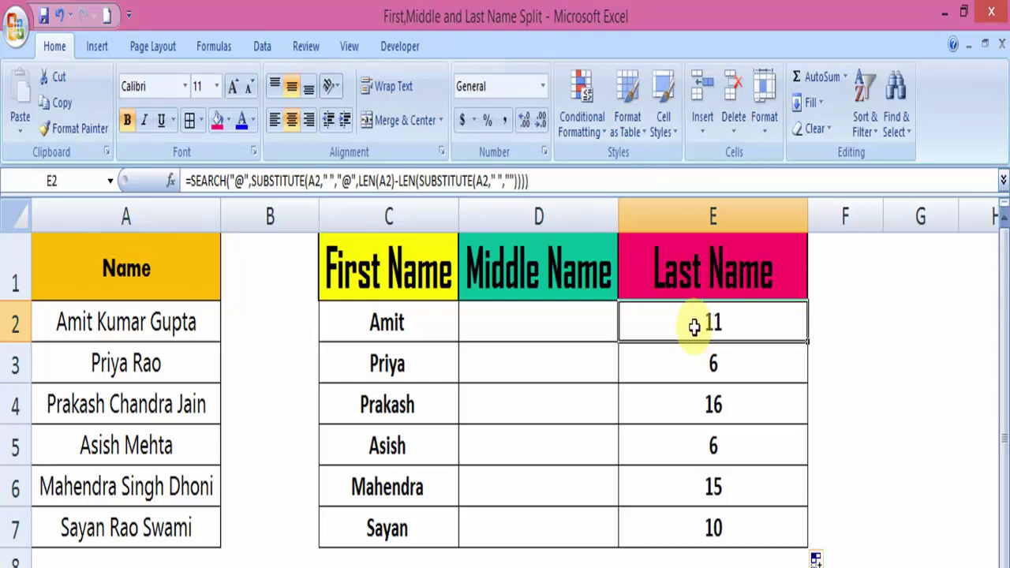
Rewrite E2 as =RIGHT(A2,LEN(A2)-SEARCH(…)) so it returns the text after the last space
double_click(694, 327)
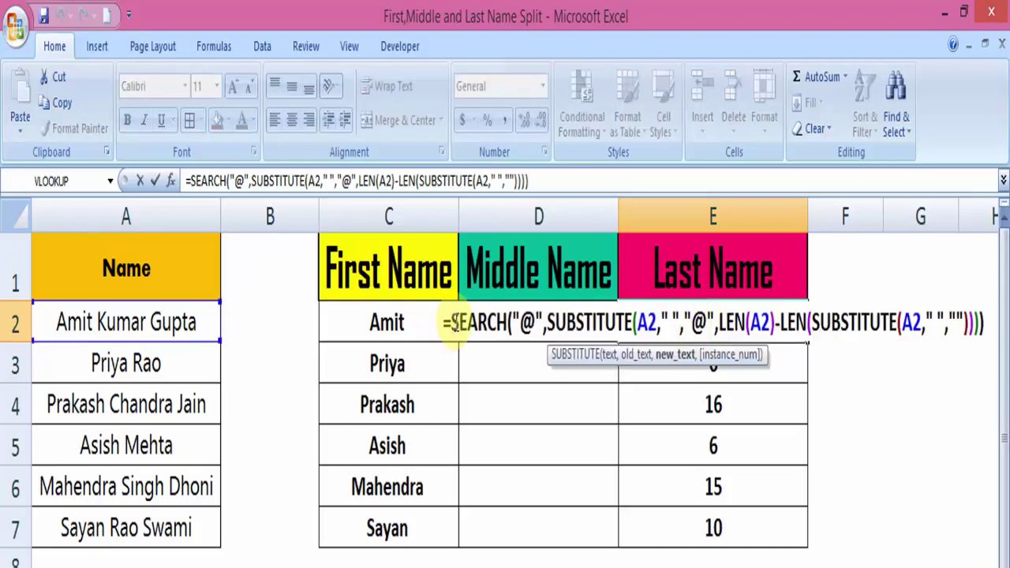
left_click(453, 321)
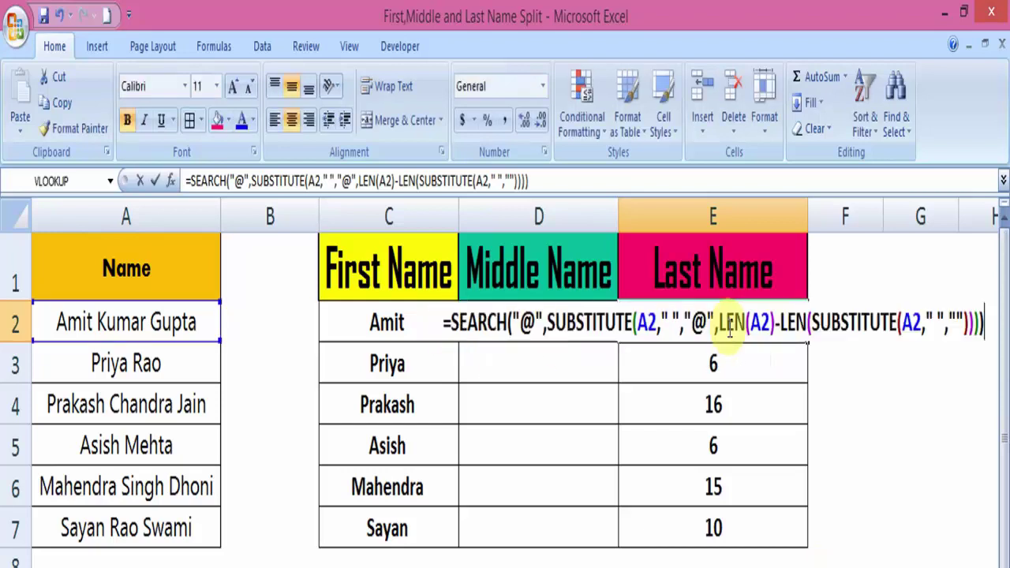
type("RI")
key("Tab")
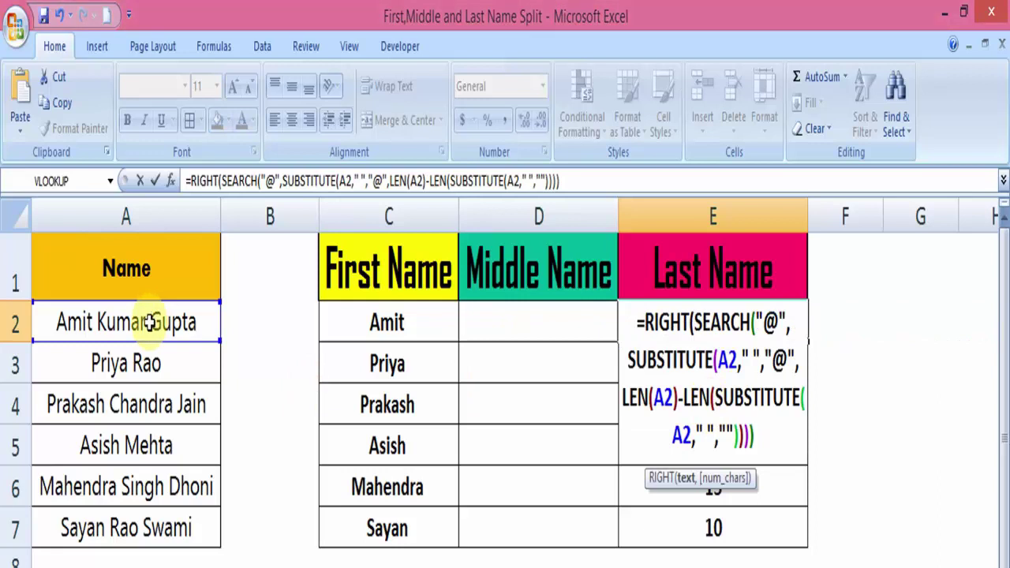
left_click(150, 324)
type(",")
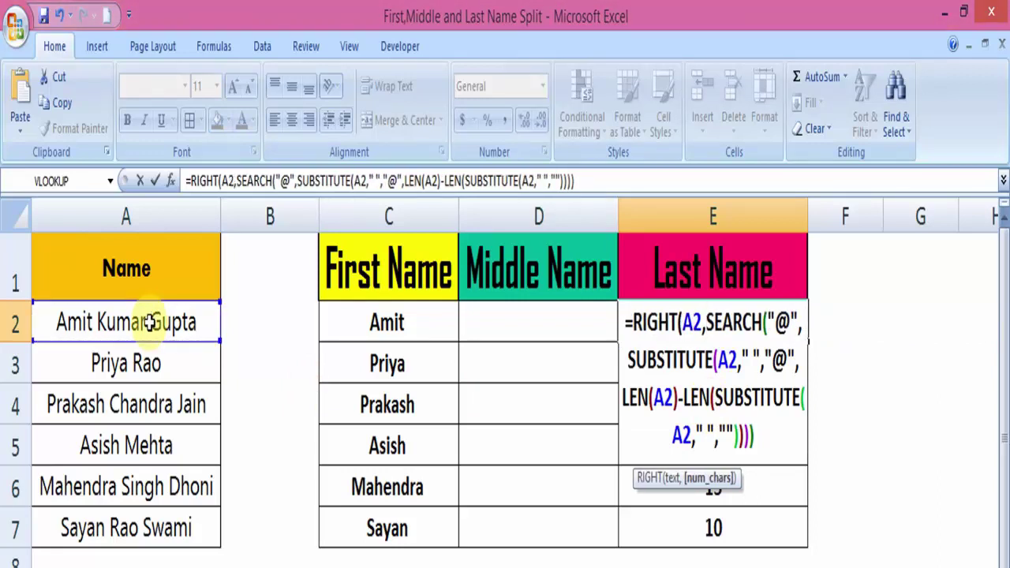
type("LEN")
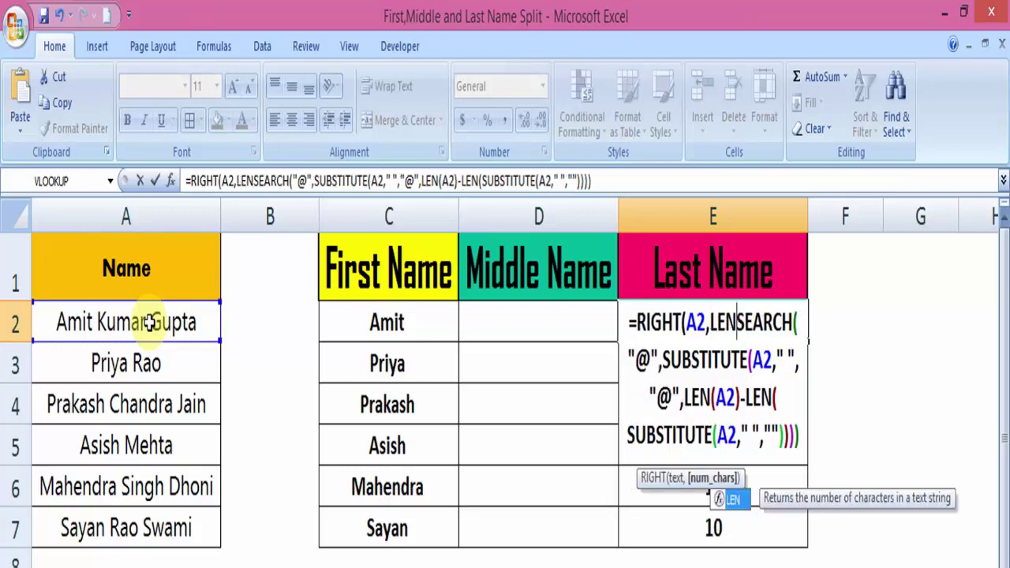
key("Tab")
left_click(146, 322)
type(")")
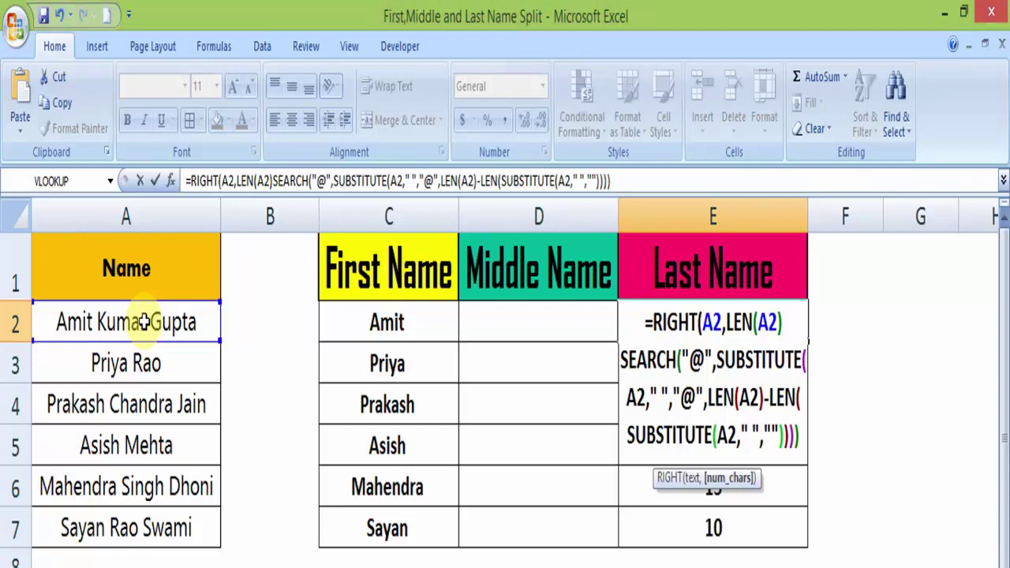
type("-")
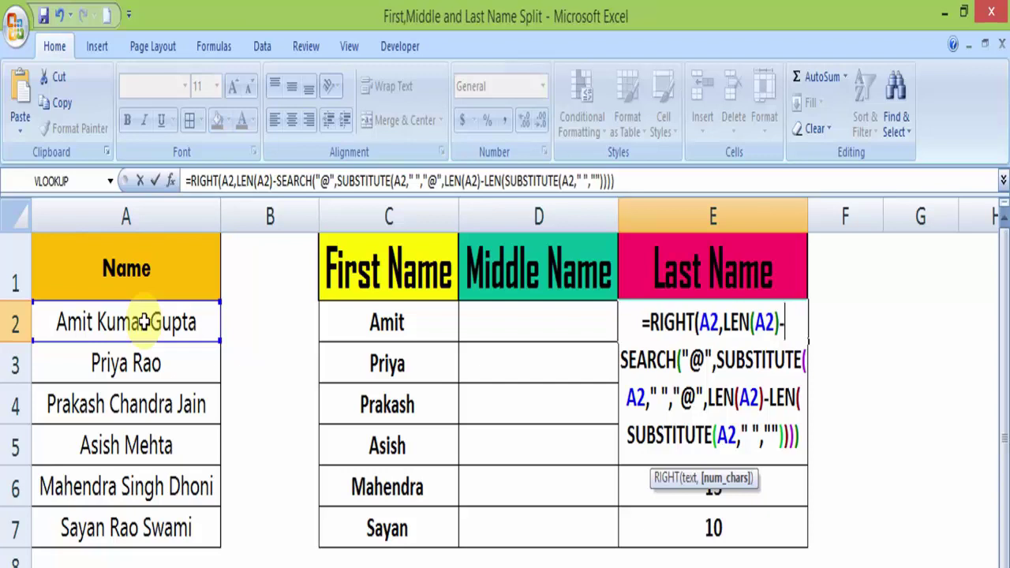
key("Return")
key("Return")
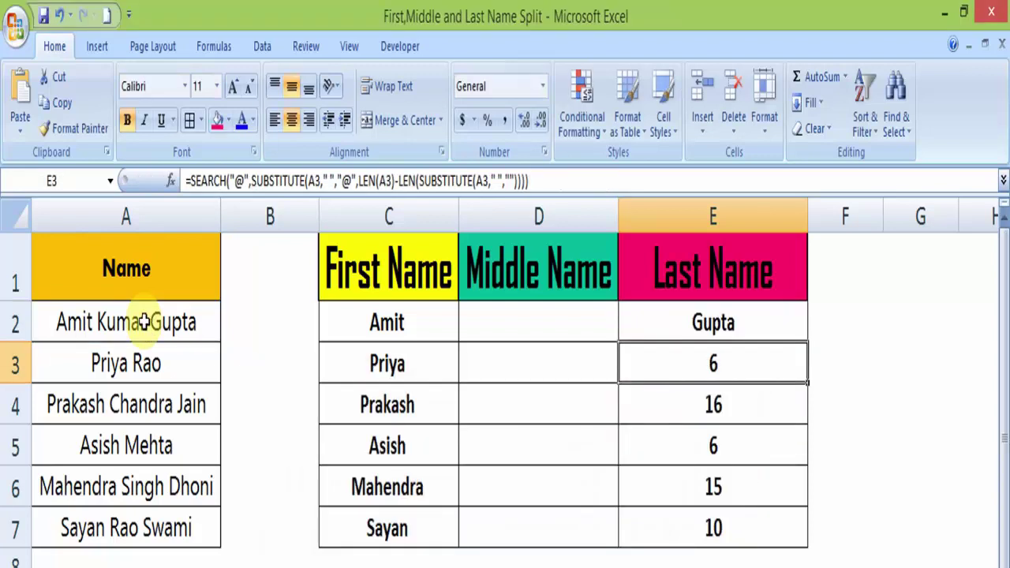
Fill the RIGHT formula down to E7 and check each row's last-name formula
left_click(759, 323)
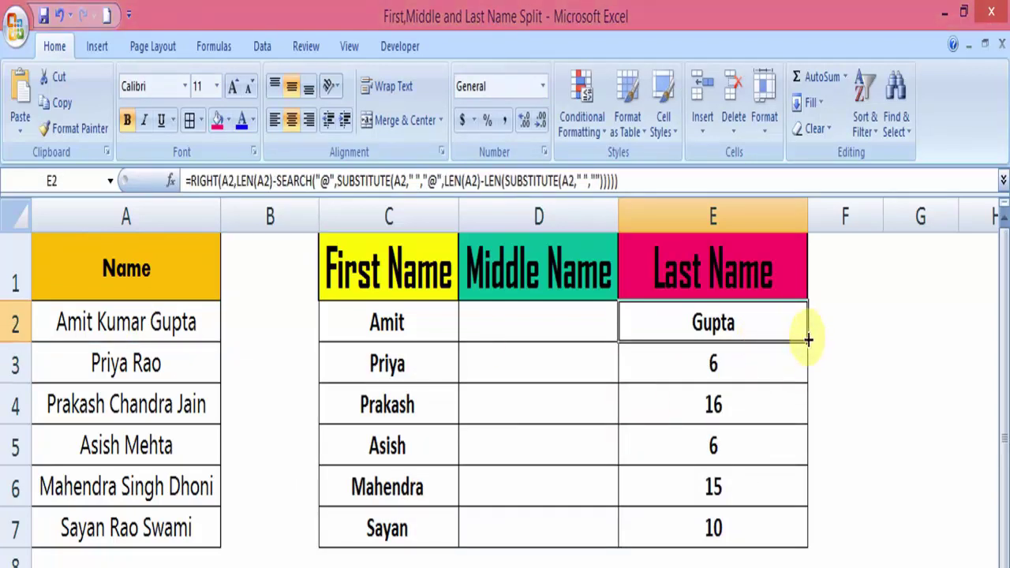
double_click(807, 341)
left_click(714, 363)
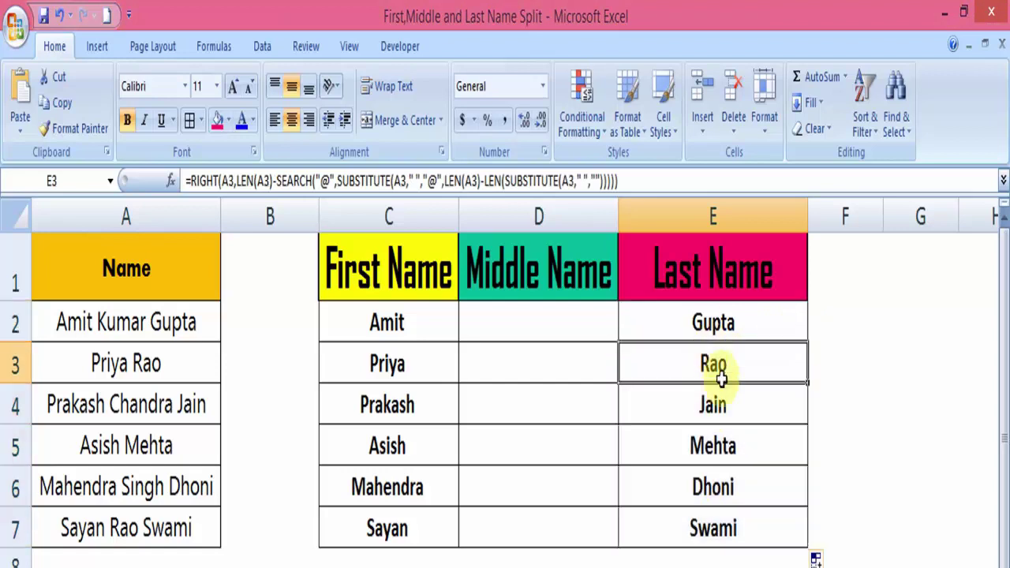
left_click(716, 525)
left_click(714, 320)
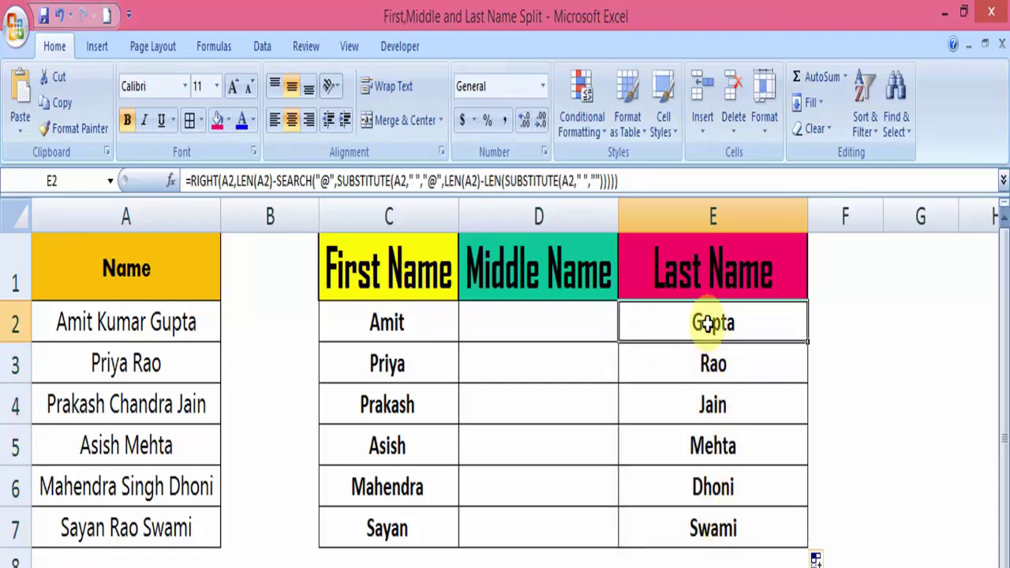
left_click(701, 377)
left_click(703, 405)
left_click(699, 445)
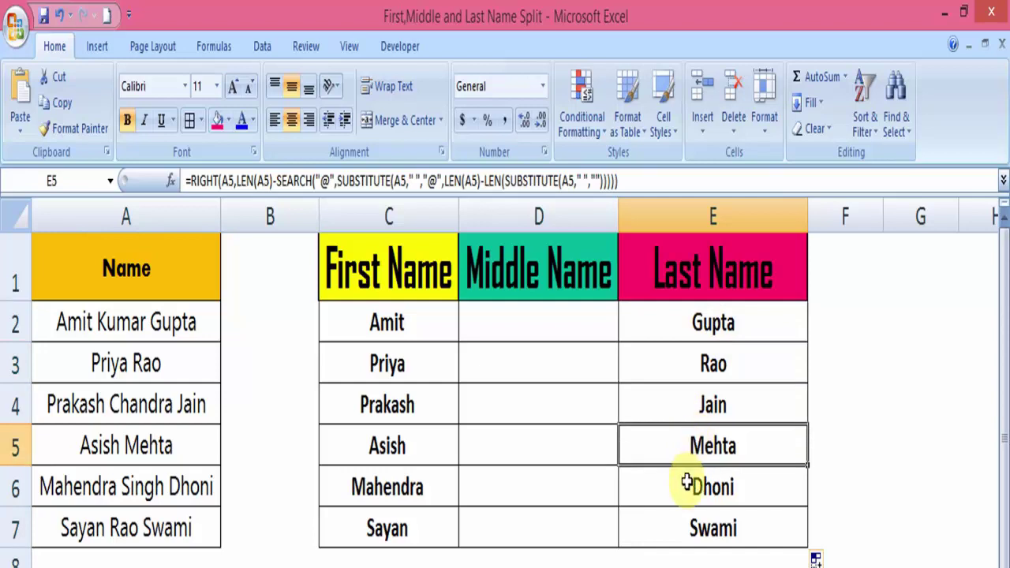
left_click(698, 486)
left_click(682, 530)
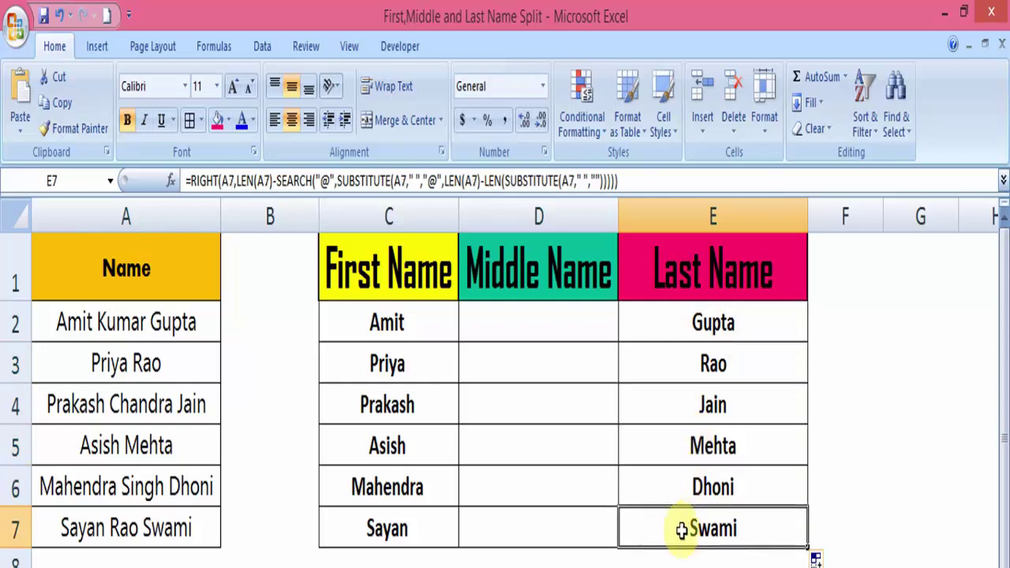
Swap E2's RIGHT and LEN wrapper for REPLACE(A2,1, ahead of the SEARCH expression
double_click(673, 320)
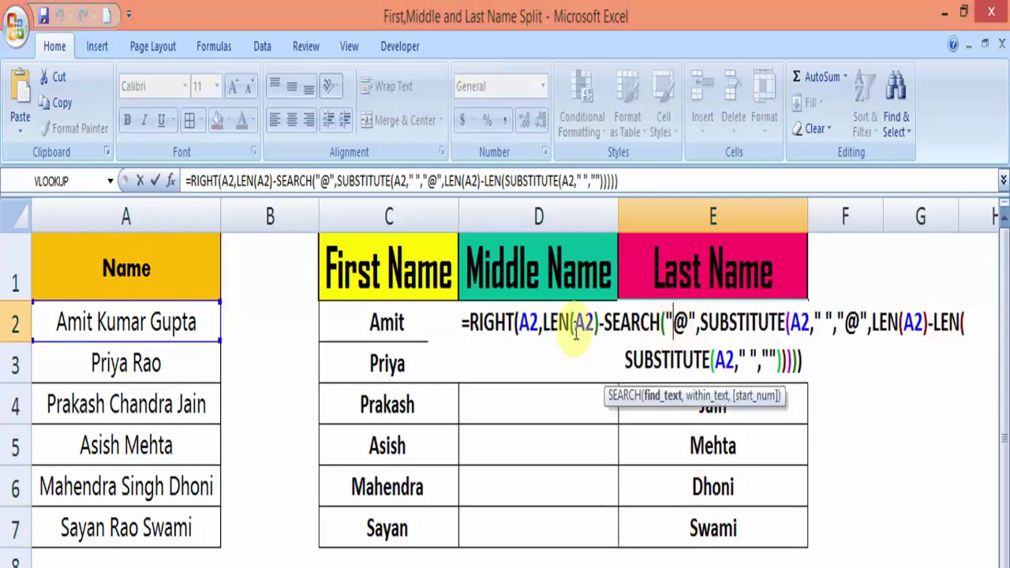
left_click_drag(469, 322, 604, 324)
key("Delete")
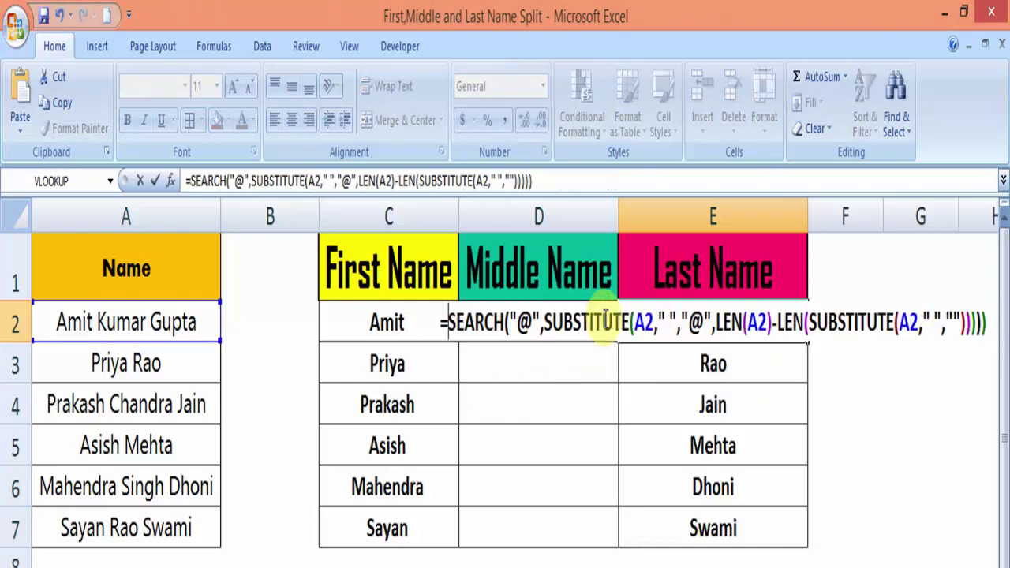
type("REPL")
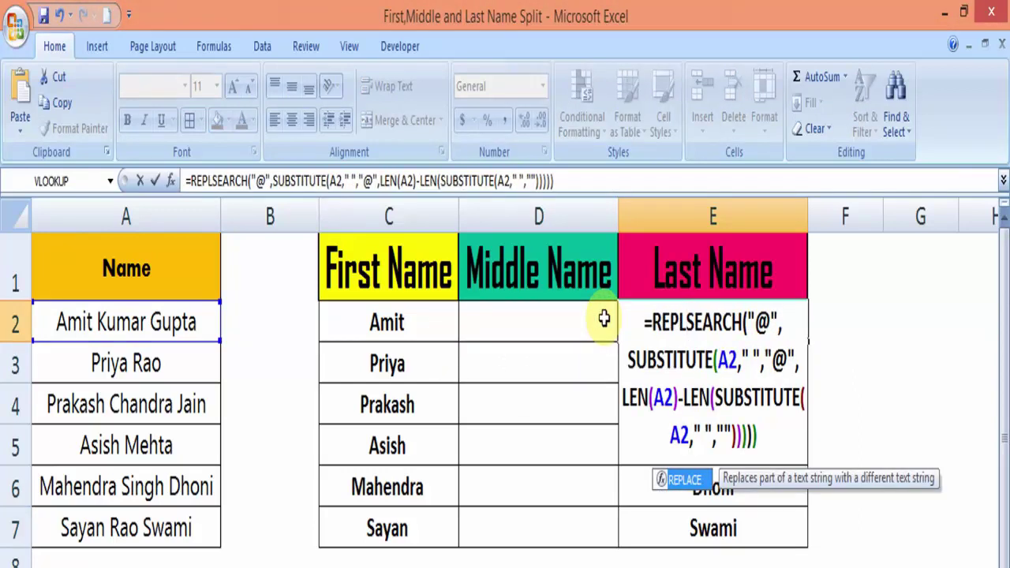
key("Tab")
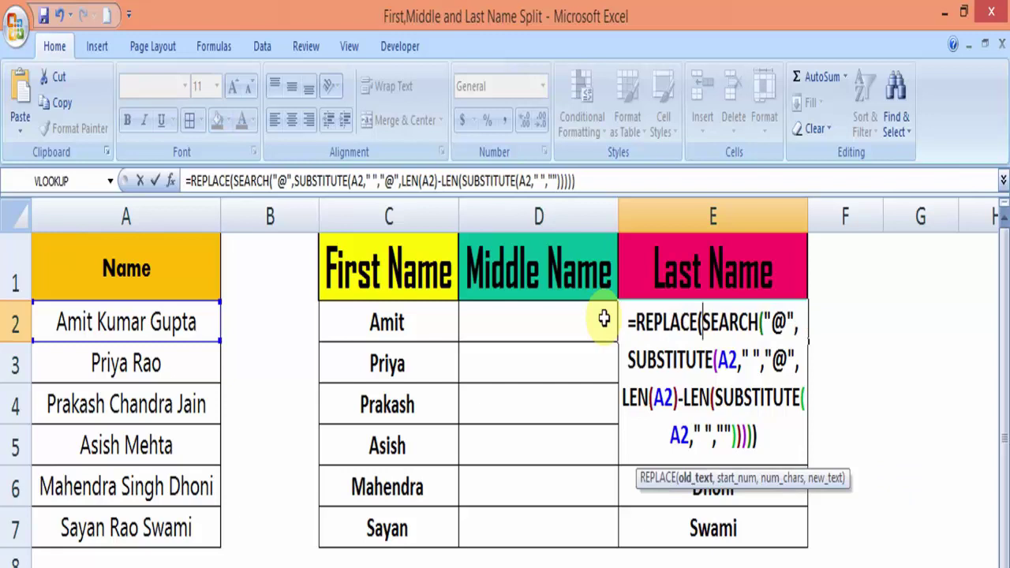
left_click(142, 321)
type(",")
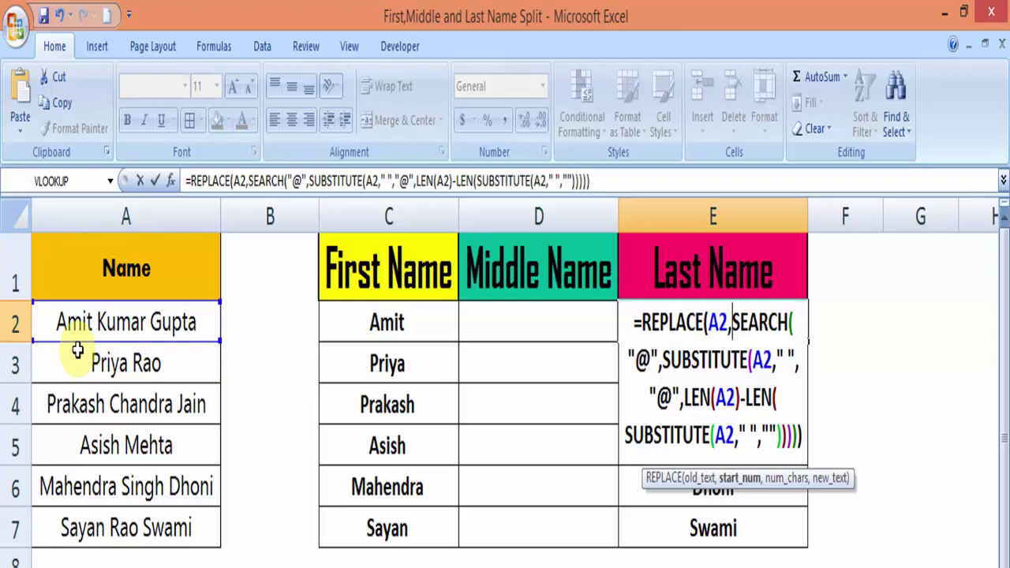
type("1")
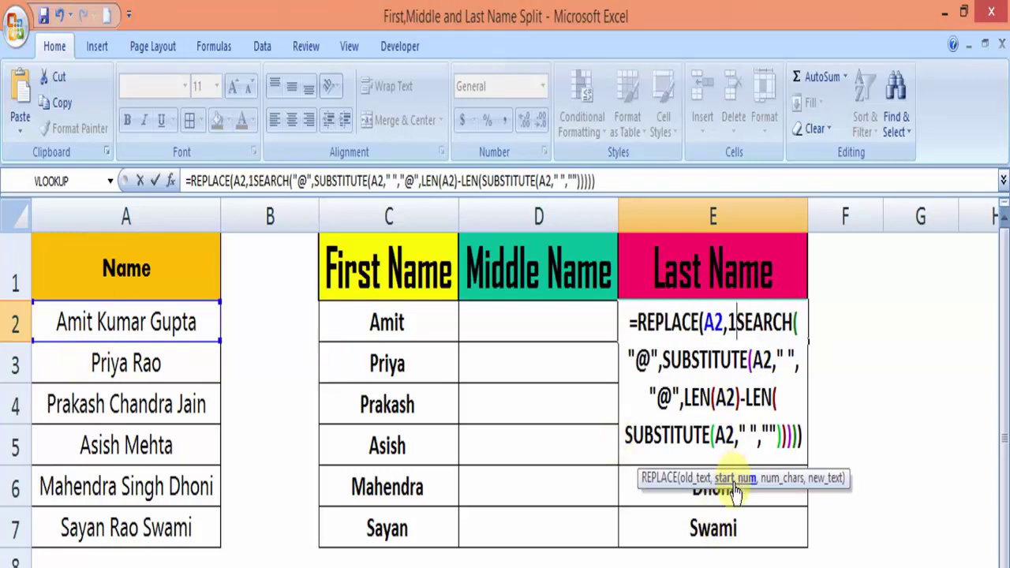
type(",")
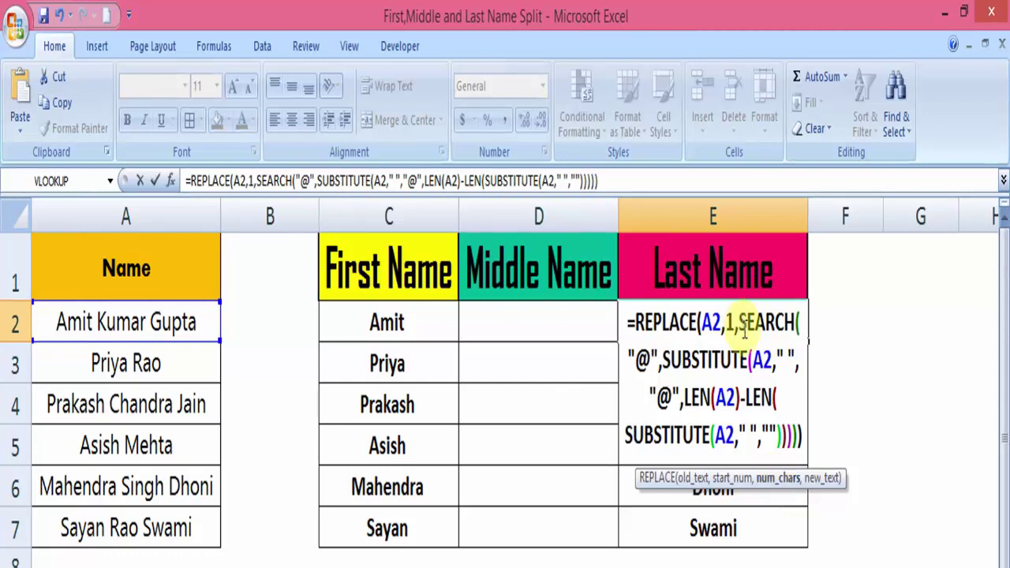
Test the SEARCH part with F9, then complete E2 as =REPLACE(A2,1,SEARCH(…),"")
left_click_drag(738, 322, 802, 439)
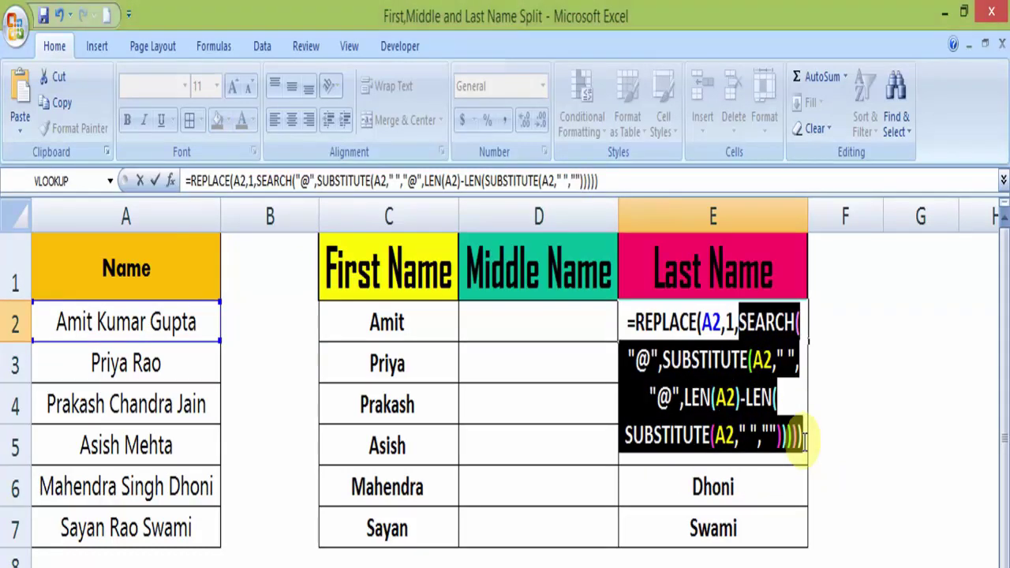
key("F9")
key("Return")
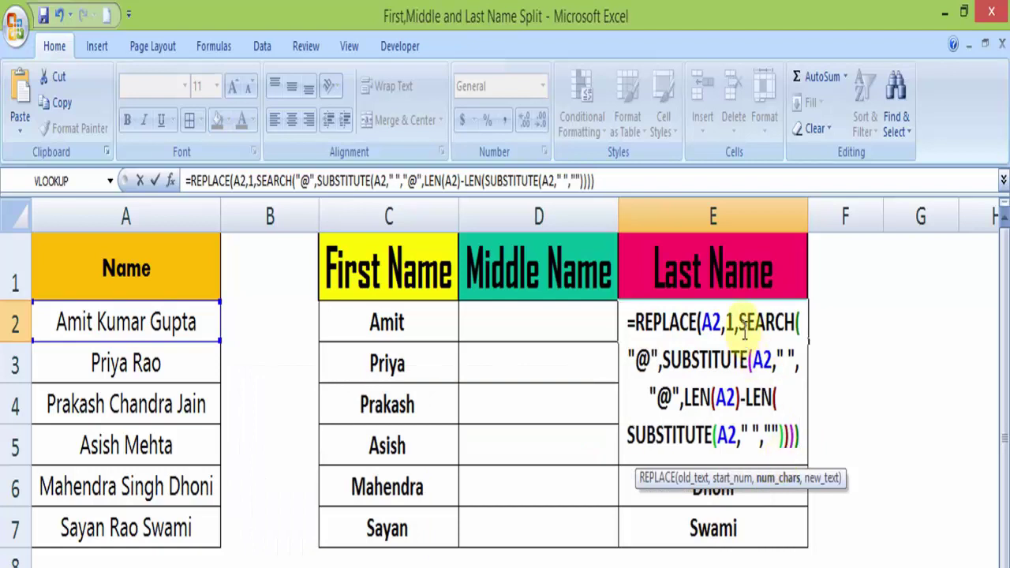
left_click_drag(738, 322, 803, 435)
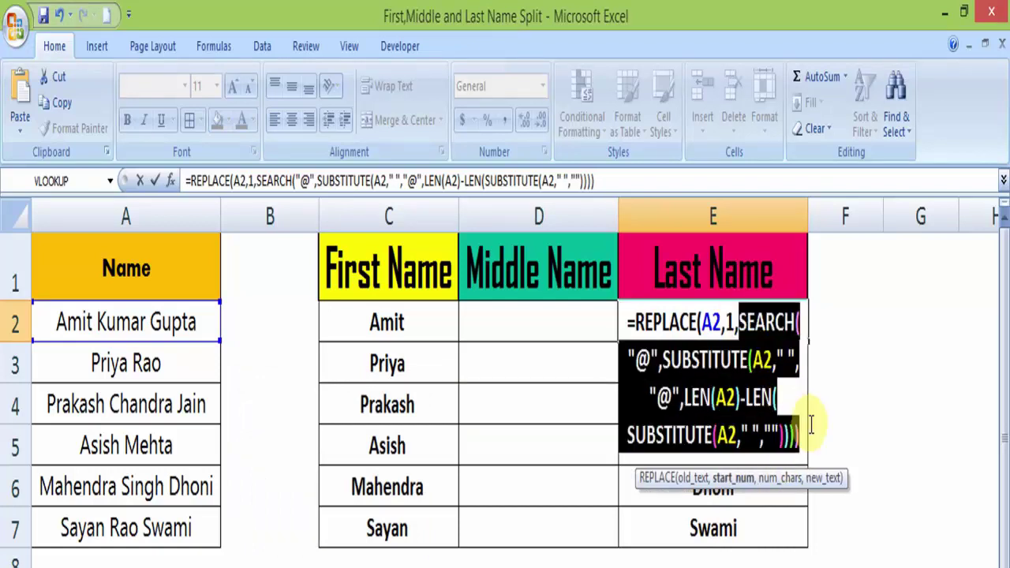
type("11")
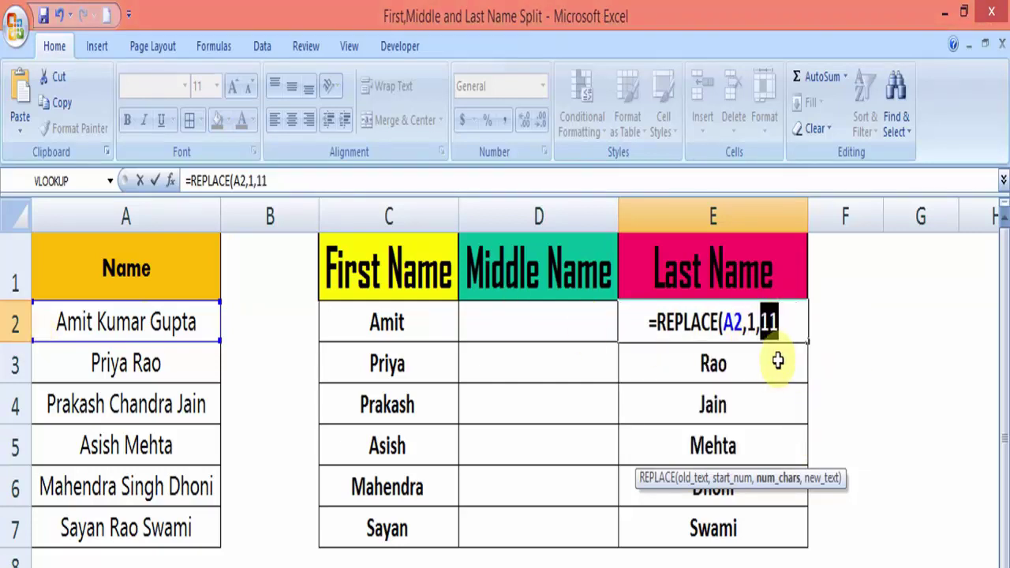
key("ctrl+z")
left_click(793, 433)
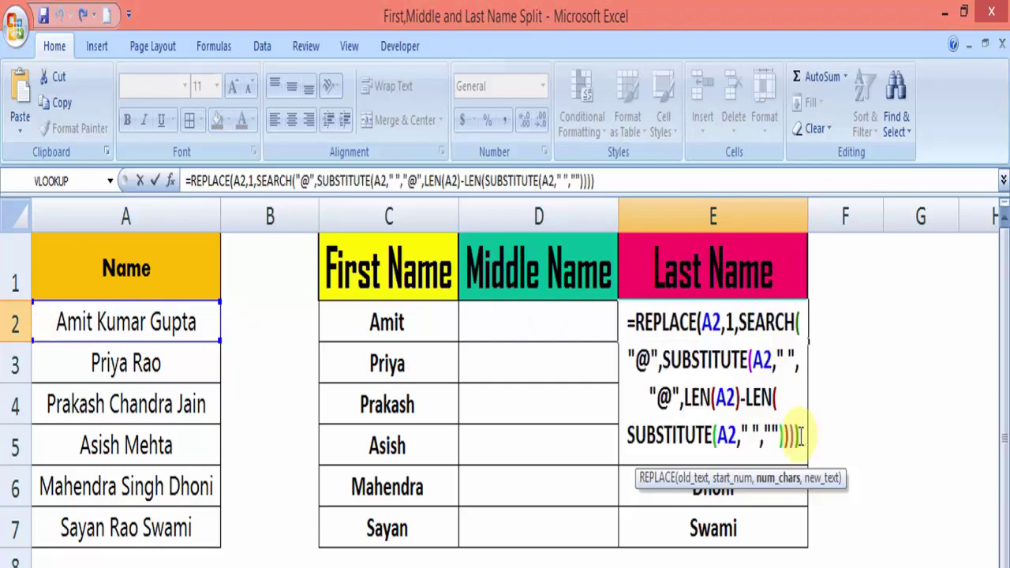
type(",")
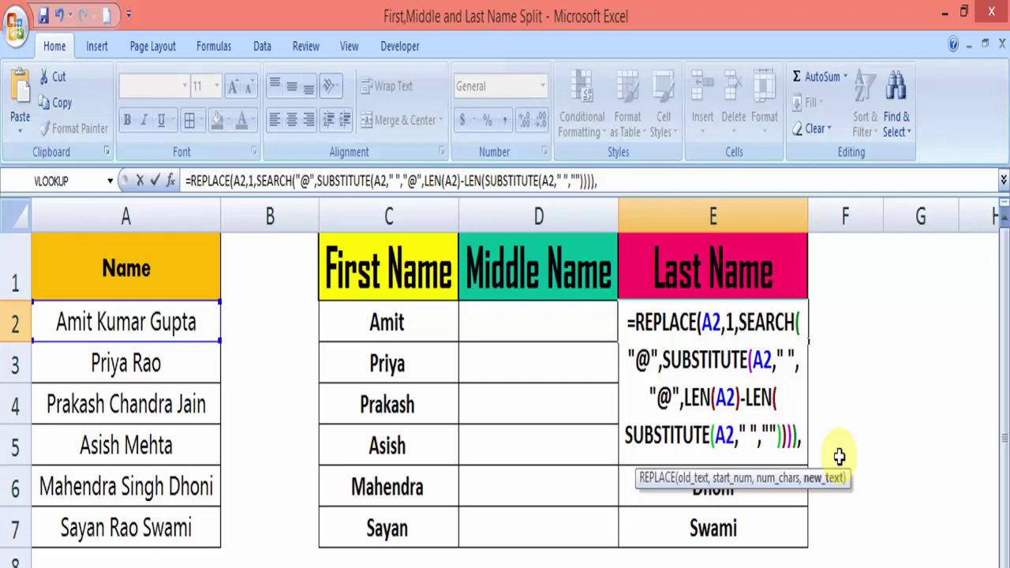
type("\"\"")
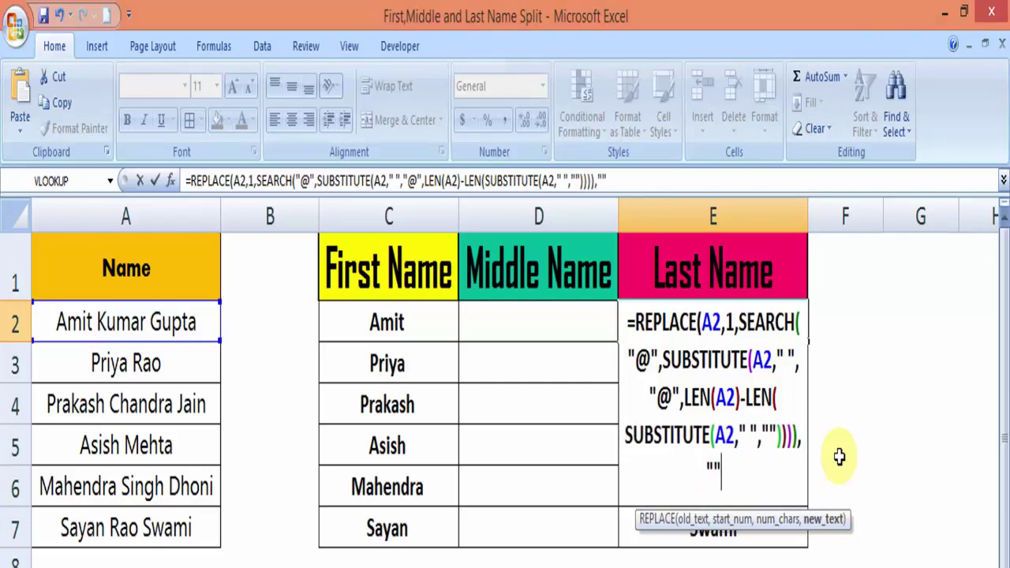
type(")")
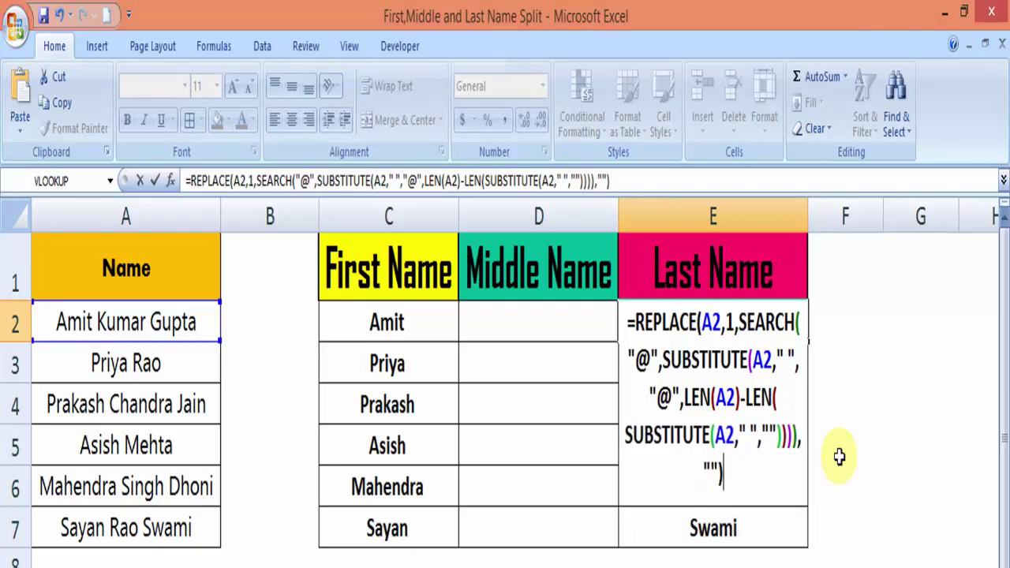
key("Return")
Fill the REPLACE formula down E2:E7 and review the First and Last Name formulas
key("Up")
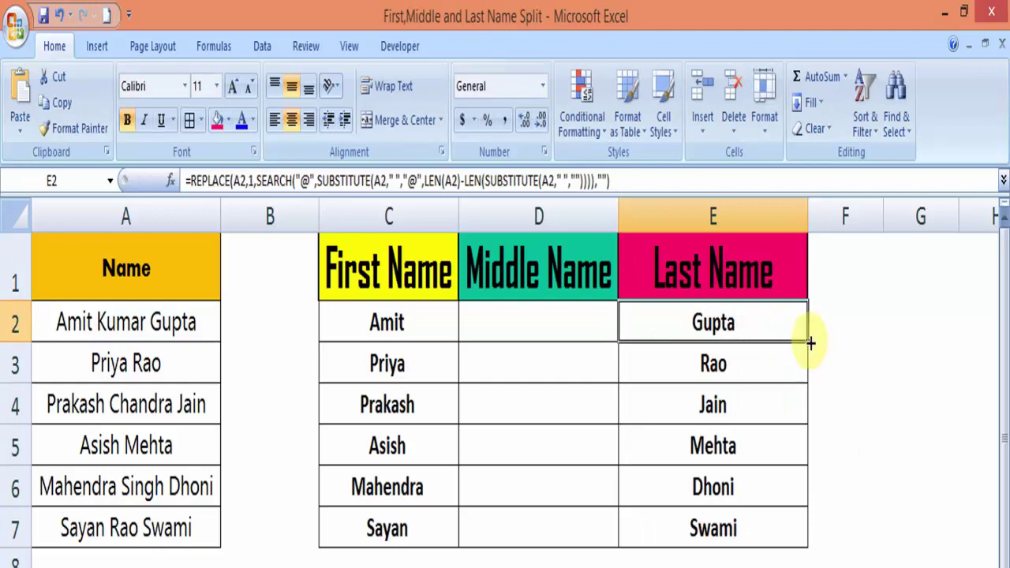
double_click(807, 340)
left_click(812, 391)
left_click(726, 446)
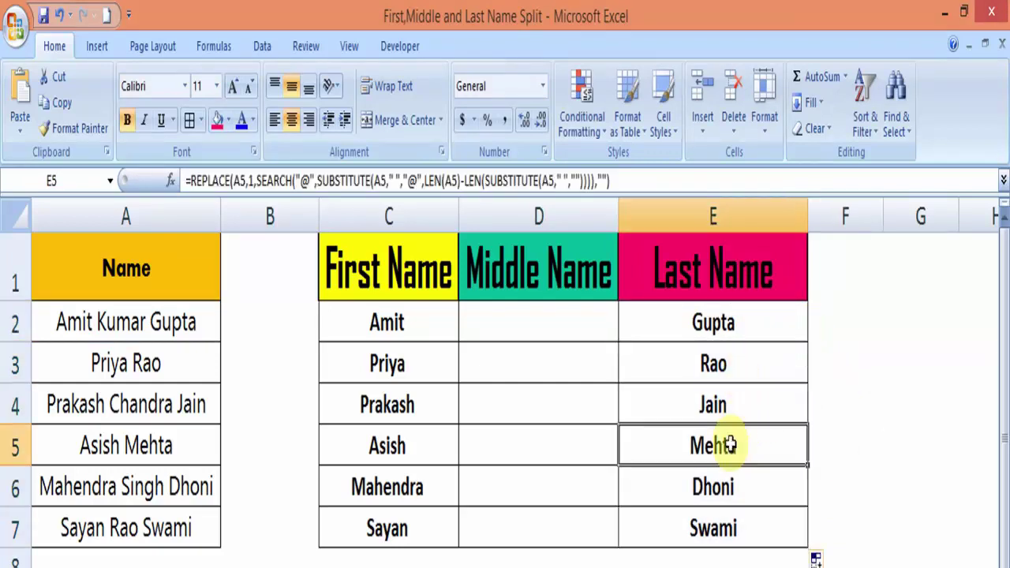
left_click(713, 486)
left_click(126, 567)
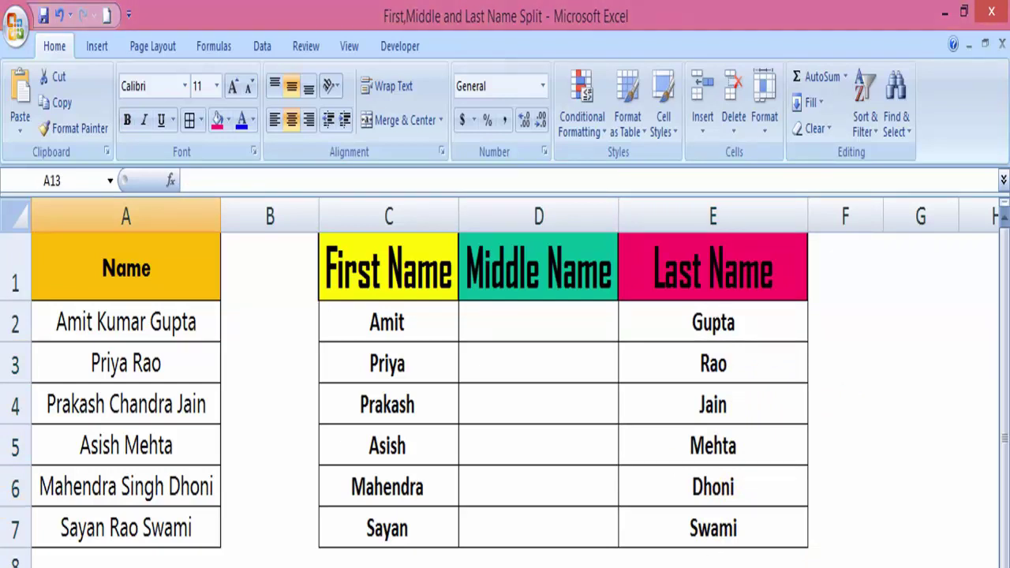
key("Right")
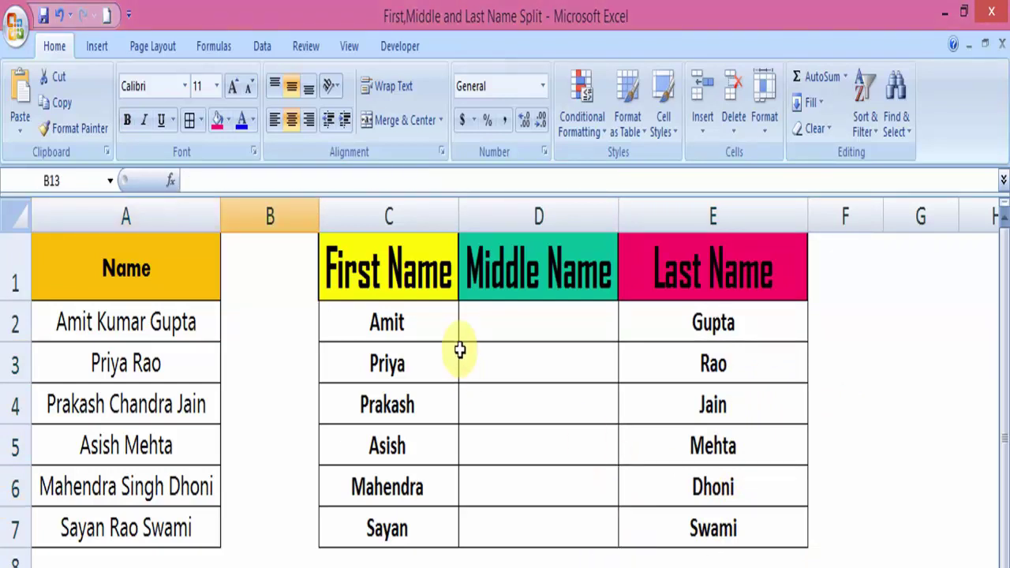
left_click(406, 322)
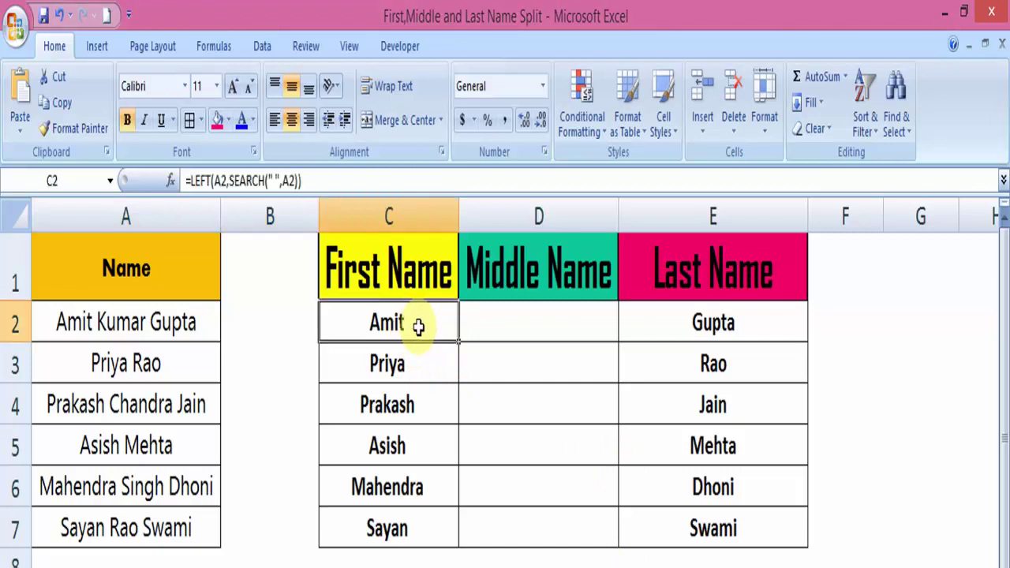
left_click(680, 320)
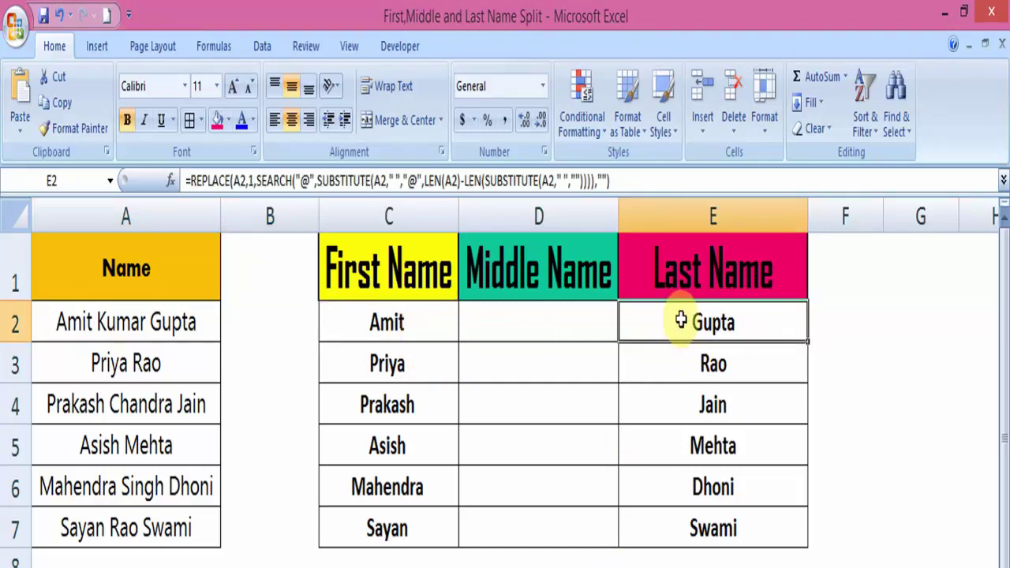
left_click(515, 327)
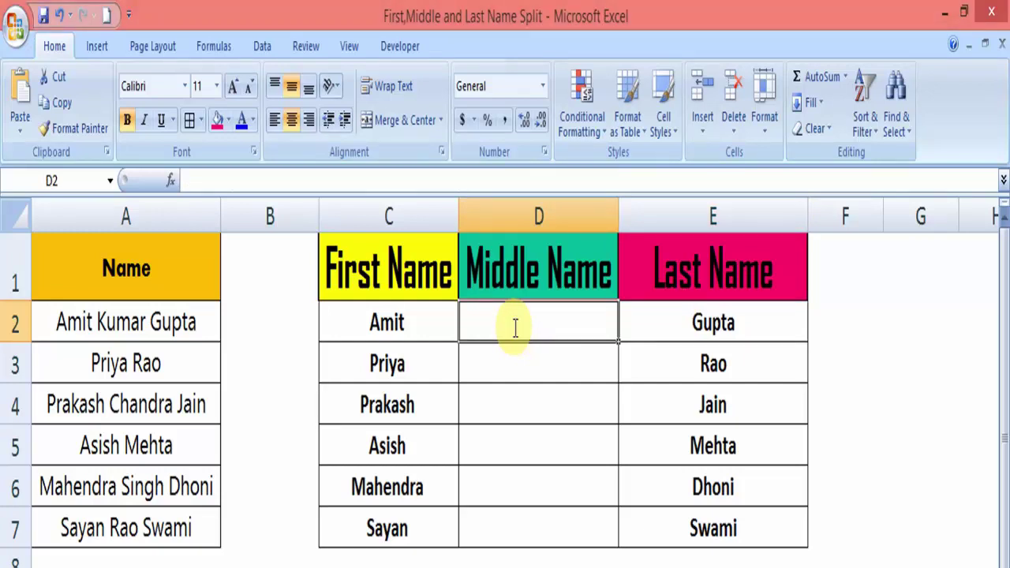
Enter =MID(A2,SEARCH(" ",A2), in D2 so MID starts at the first space
type("=MID")
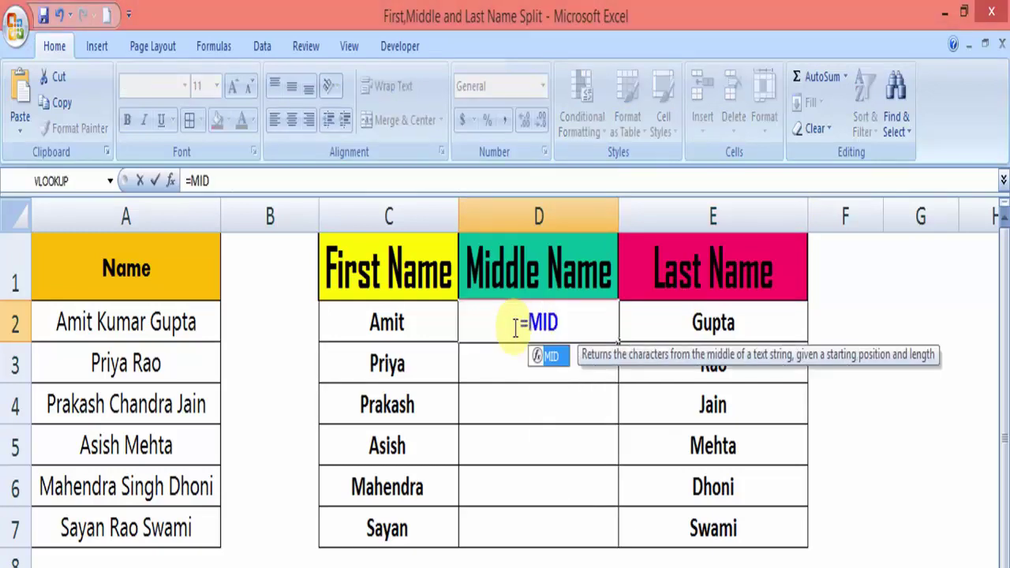
type("(")
left_click(75, 319)
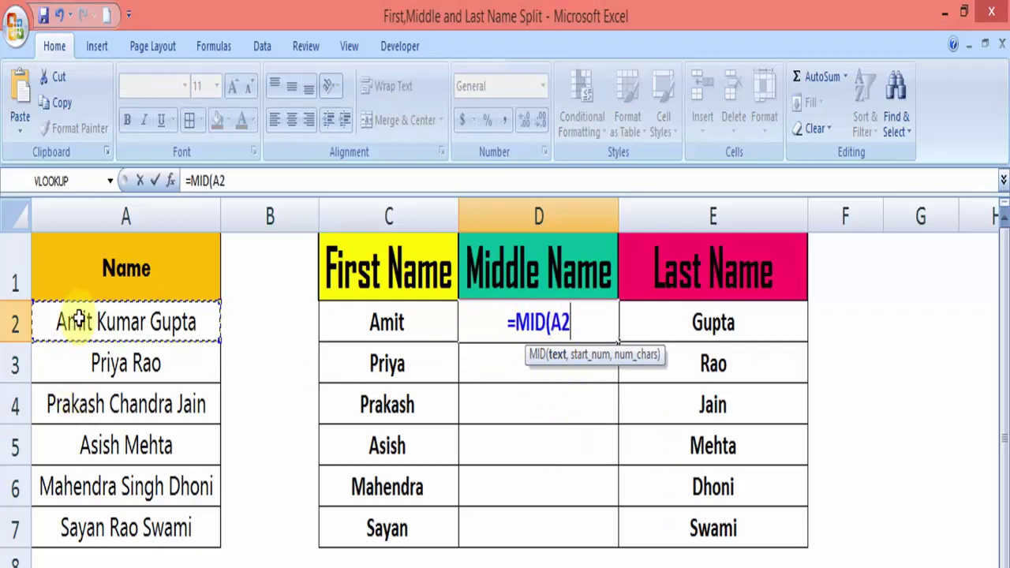
type(",")
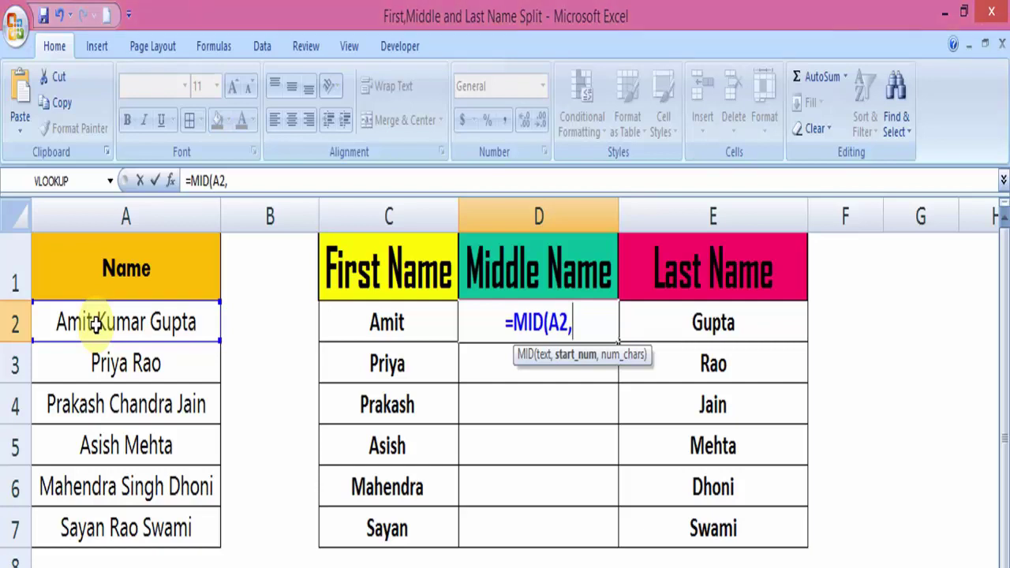
type("SE")
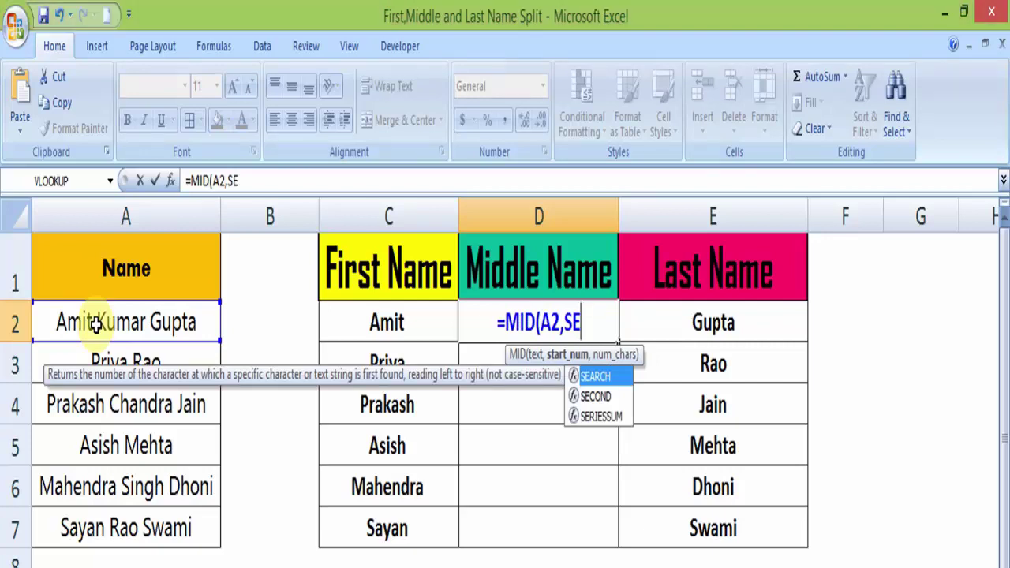
key("Tab")
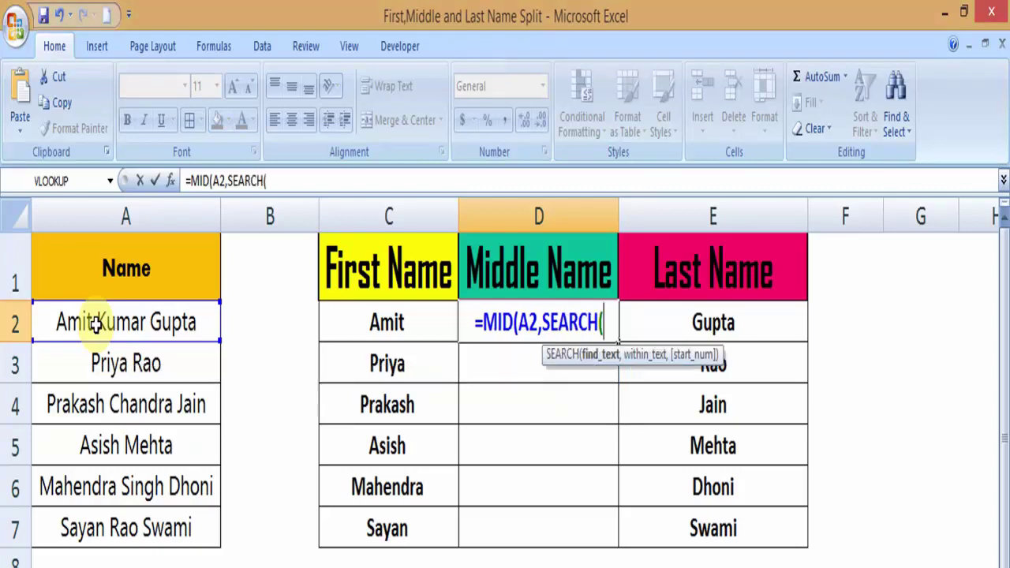
type("\"")
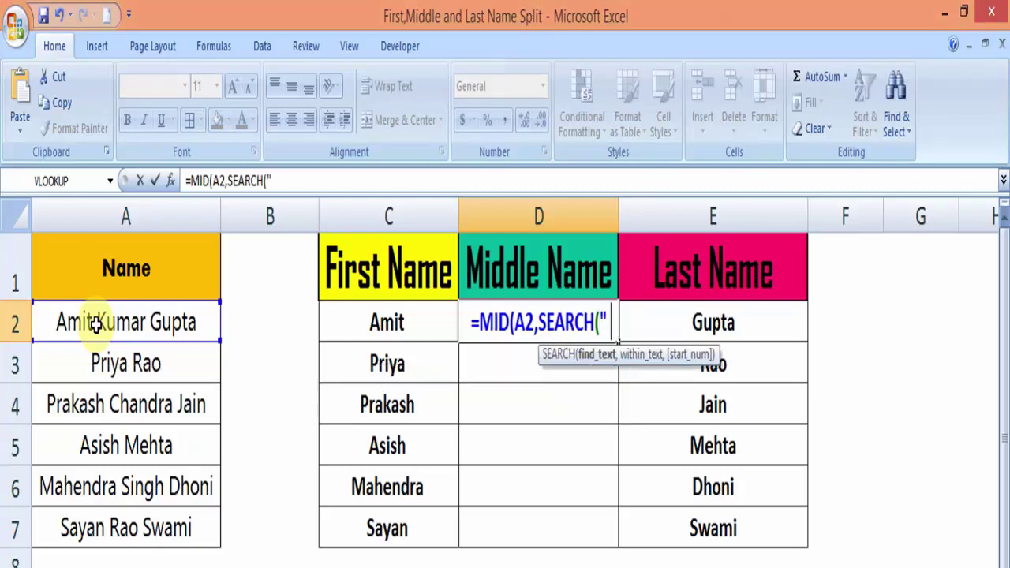
type(" \",")
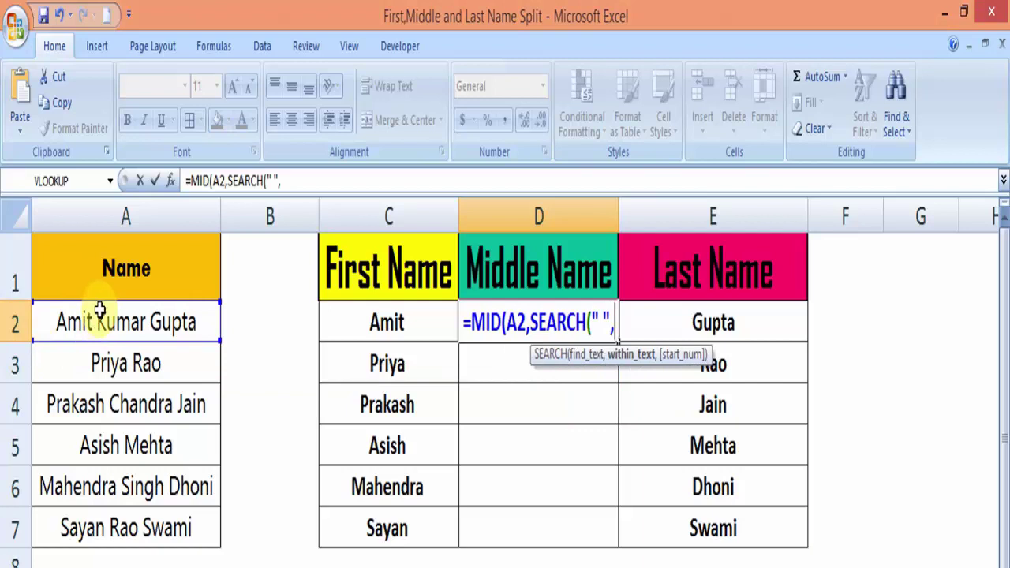
left_click(98, 319)
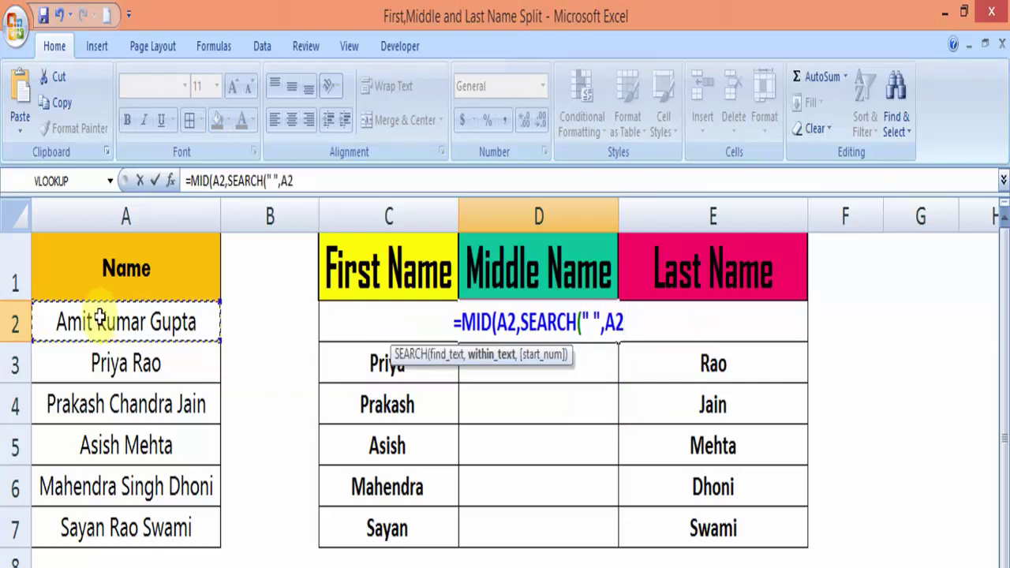
type("),")
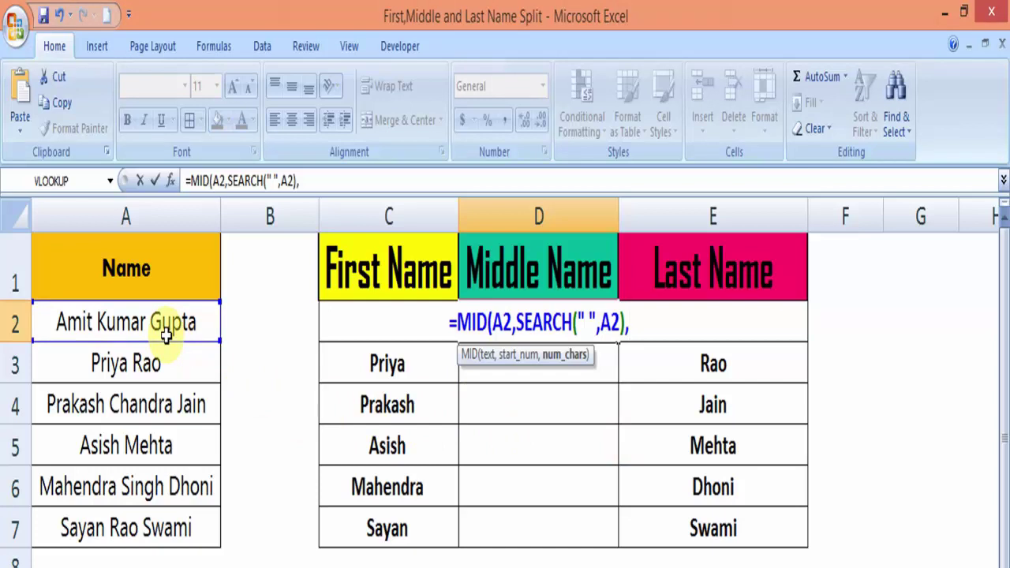
Add LEN(A2)-LEN(C2) as MID's length argument and preview its value with F9
type("LEN(")
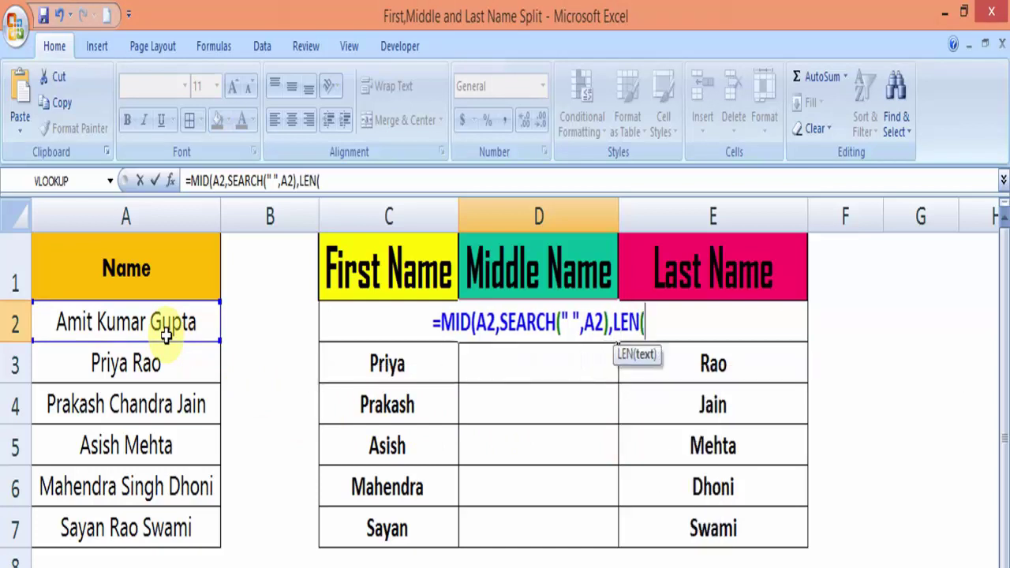
left_click(161, 330)
type(")")
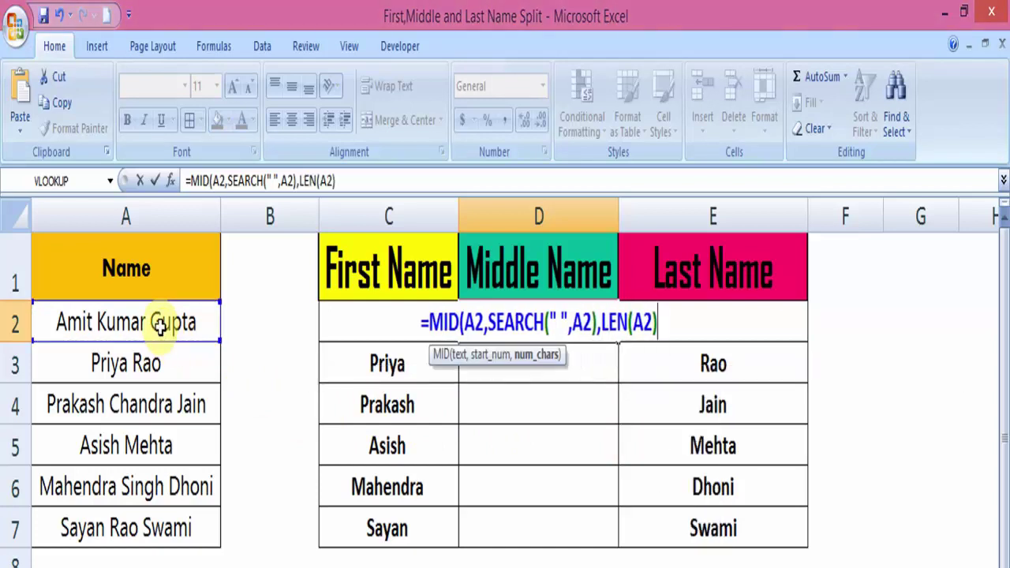
type("-")
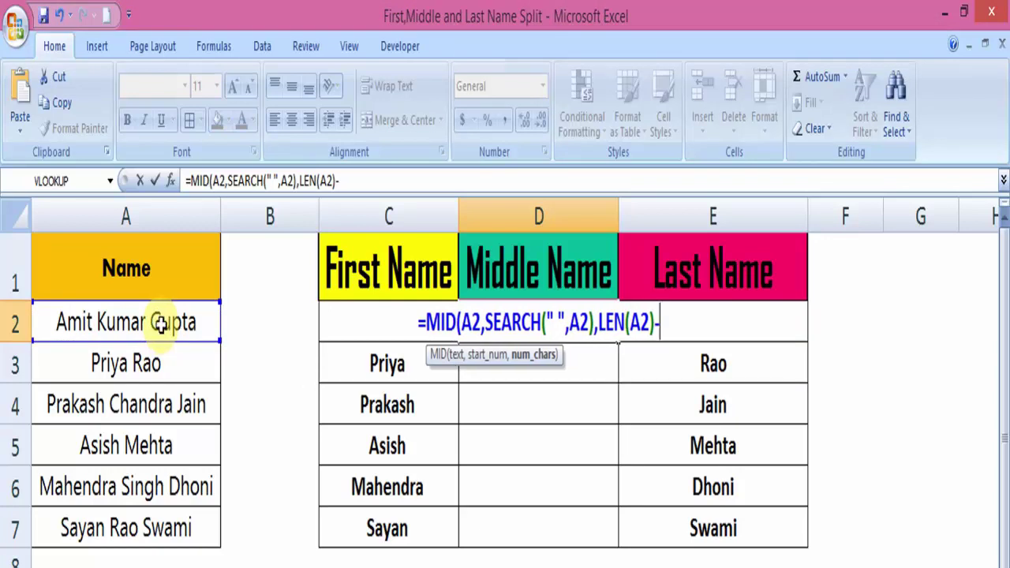
type("LEN")
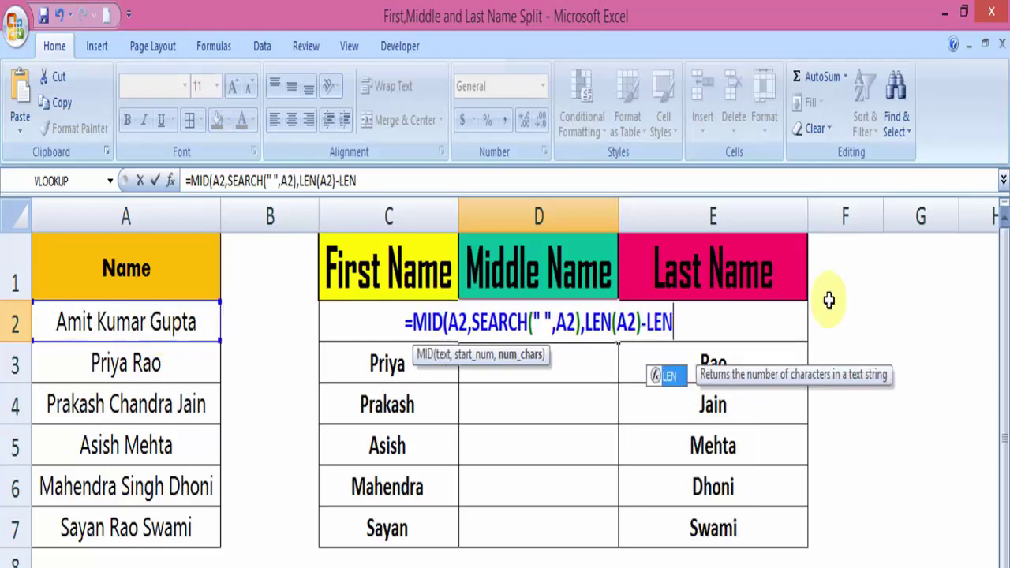
type("(")
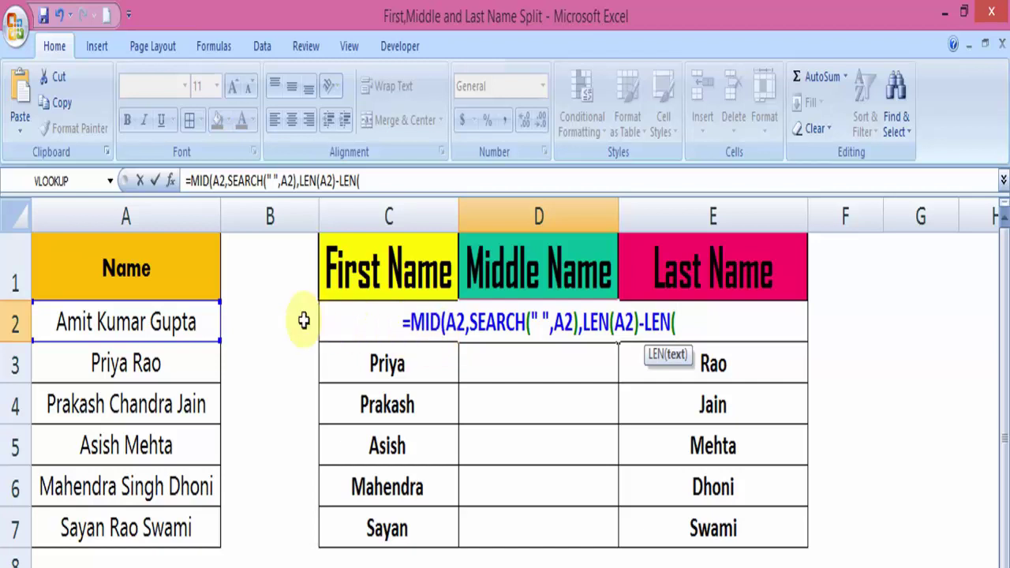
left_click(304, 319)
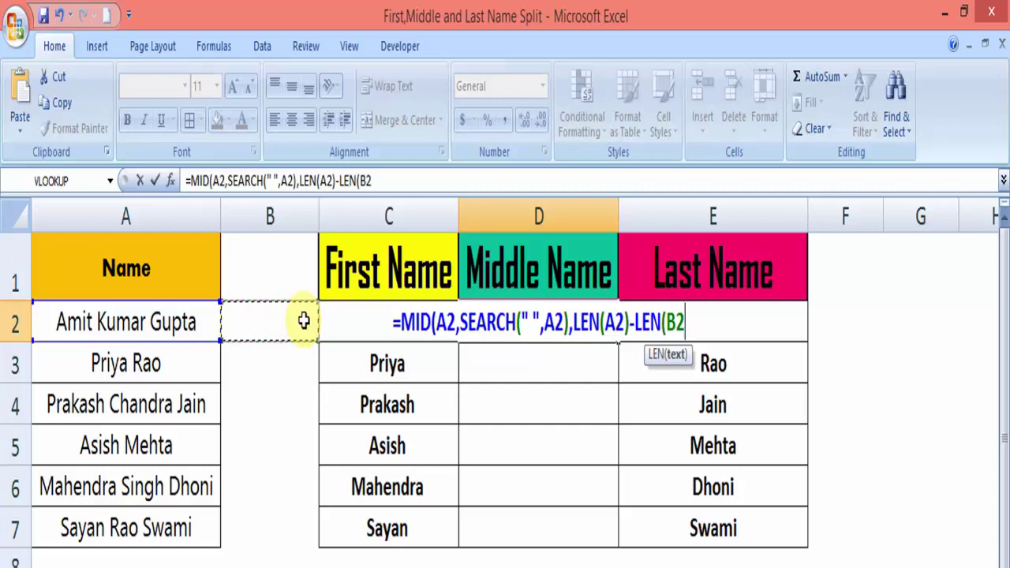
key("Right")
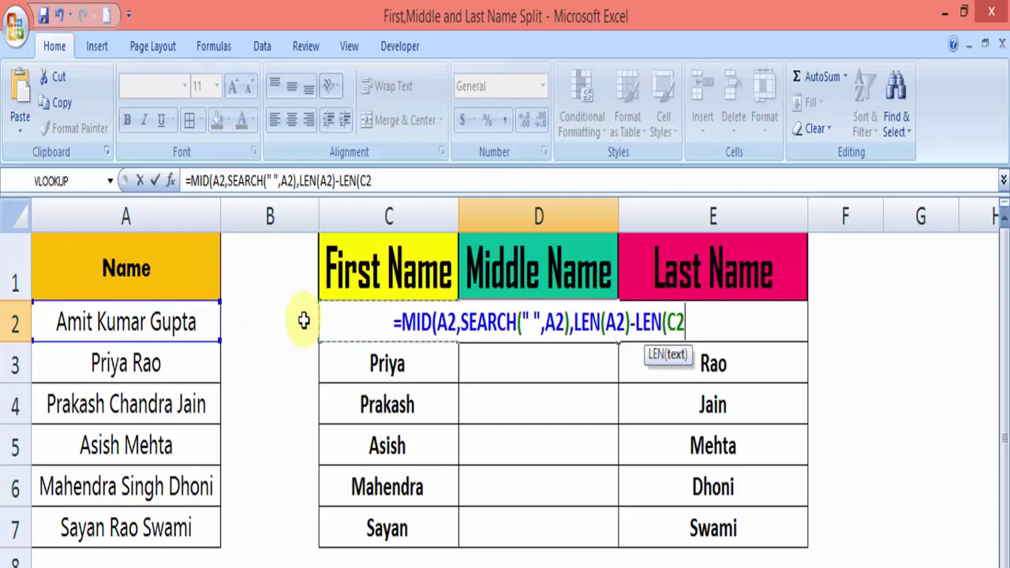
type(")")
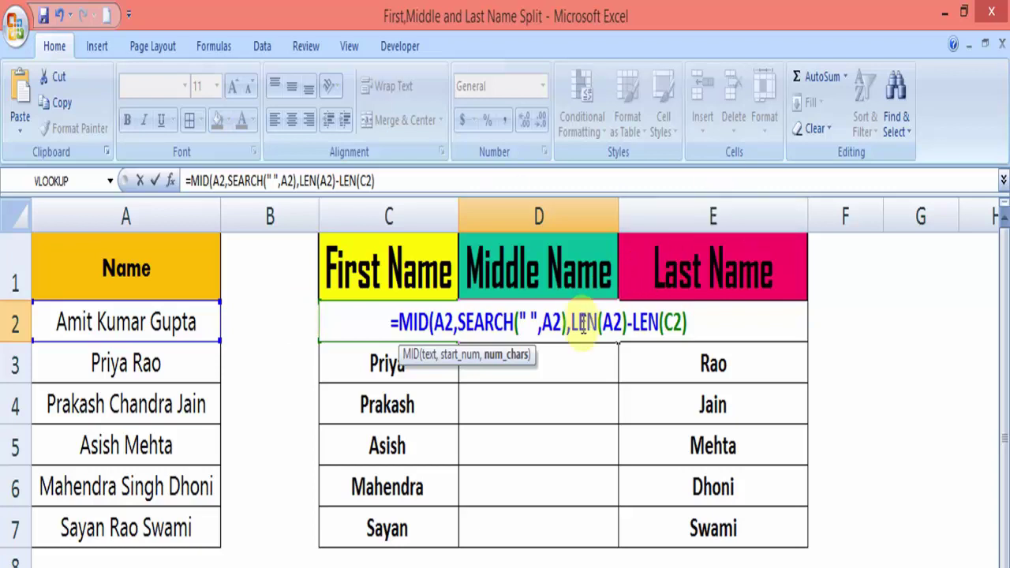
left_click_drag(571, 322, 736, 319)
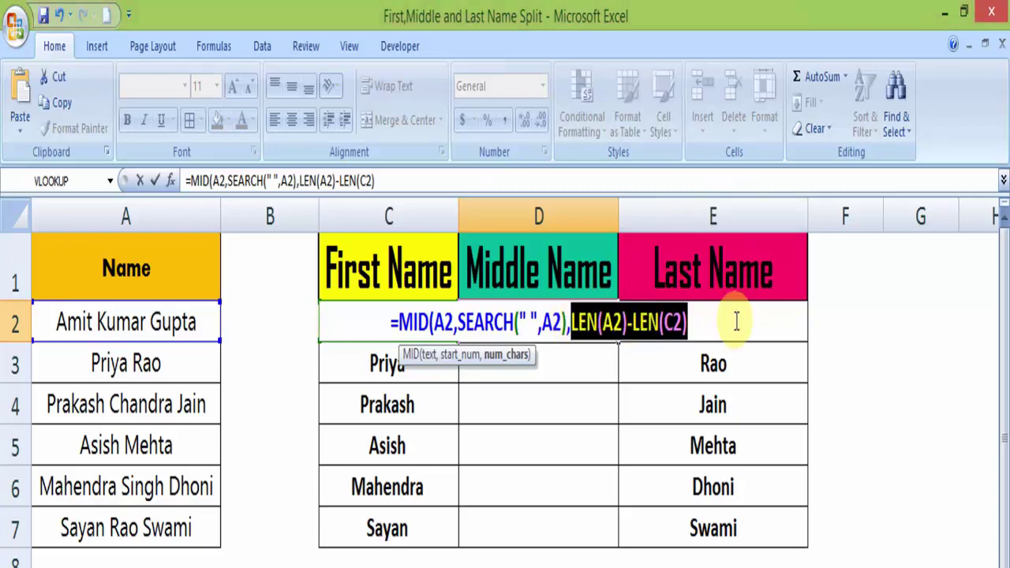
key("F9")
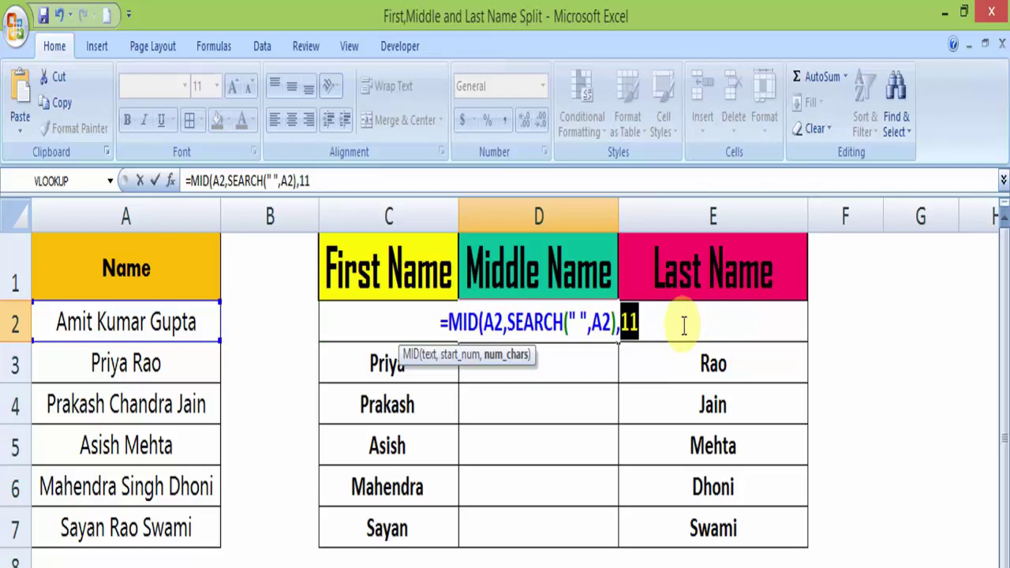
key("ctrl+z")
left_click(692, 322)
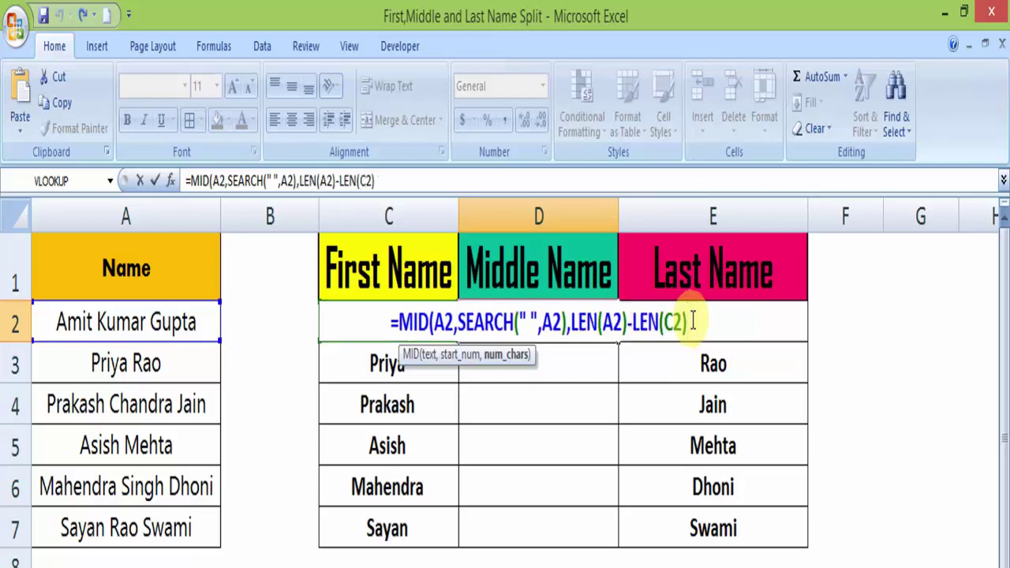
Subtract LEN(E2), close the formula and confirm D2 returns Kumar
type("-")
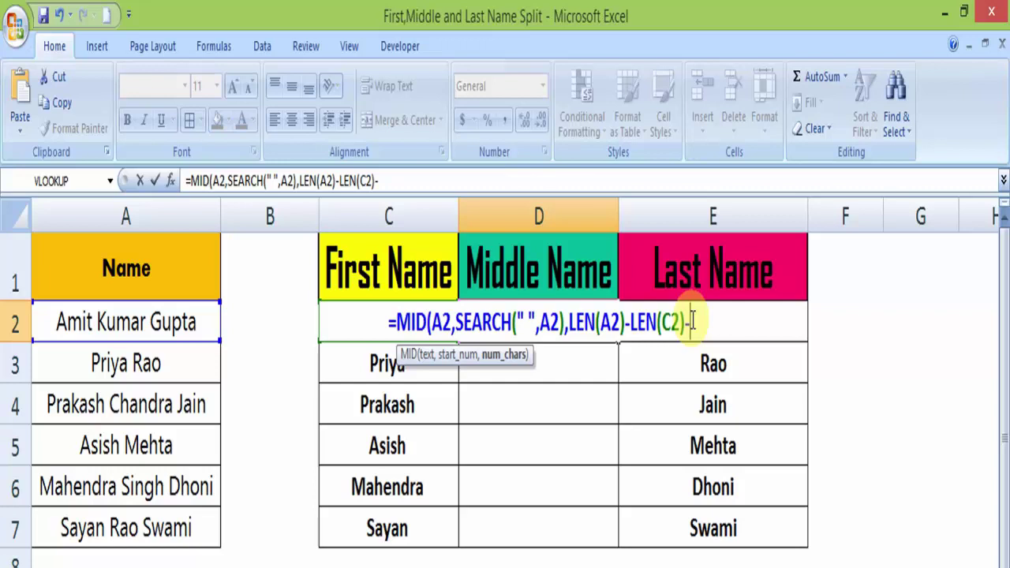
type("LEN(")
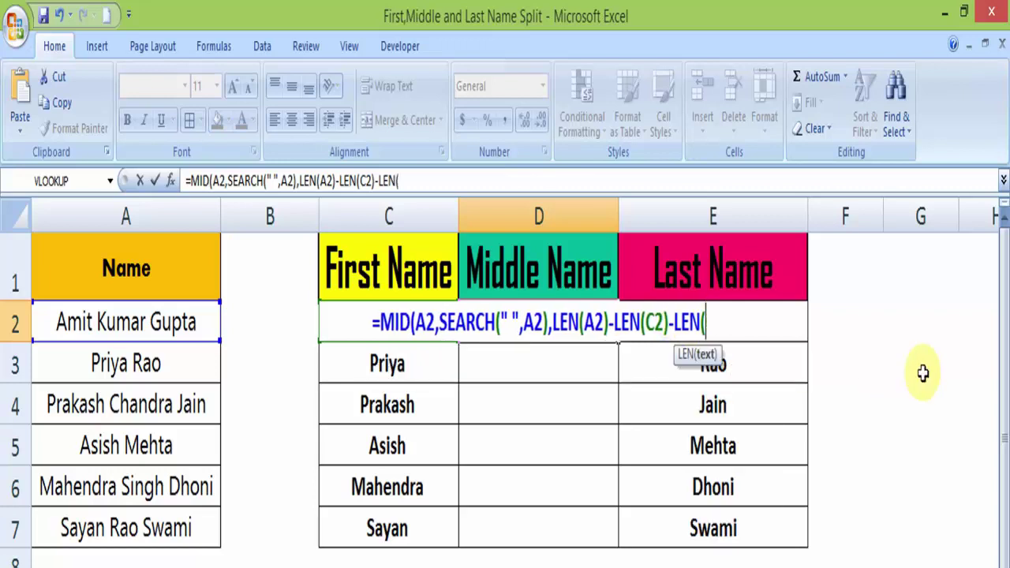
left_click(832, 329)
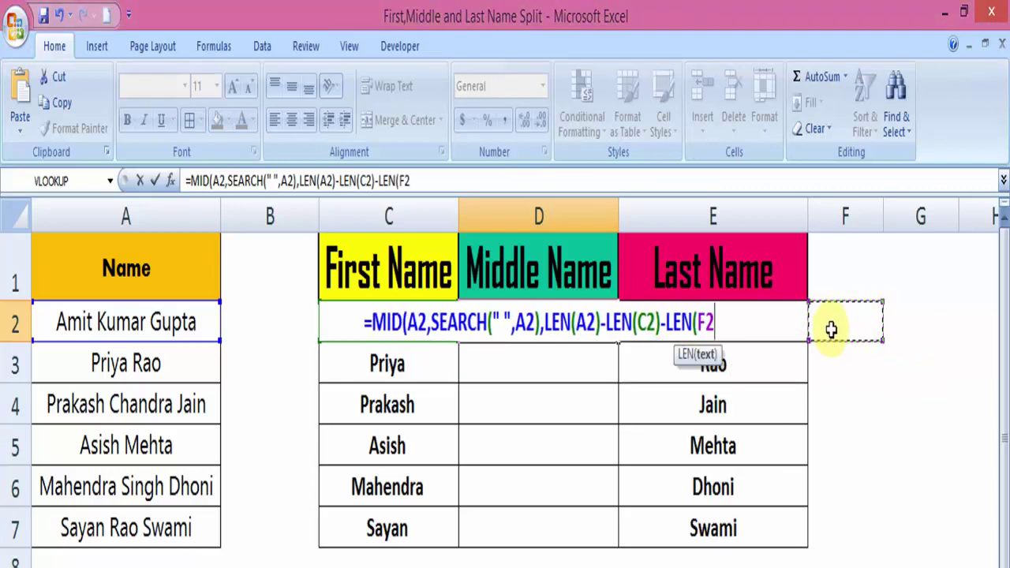
key("Left")
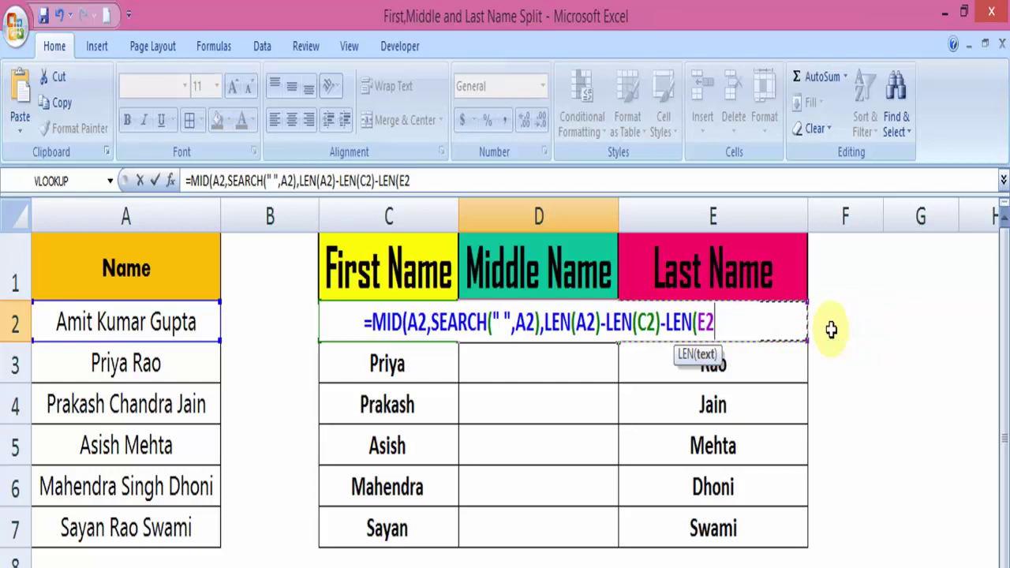
type(")")
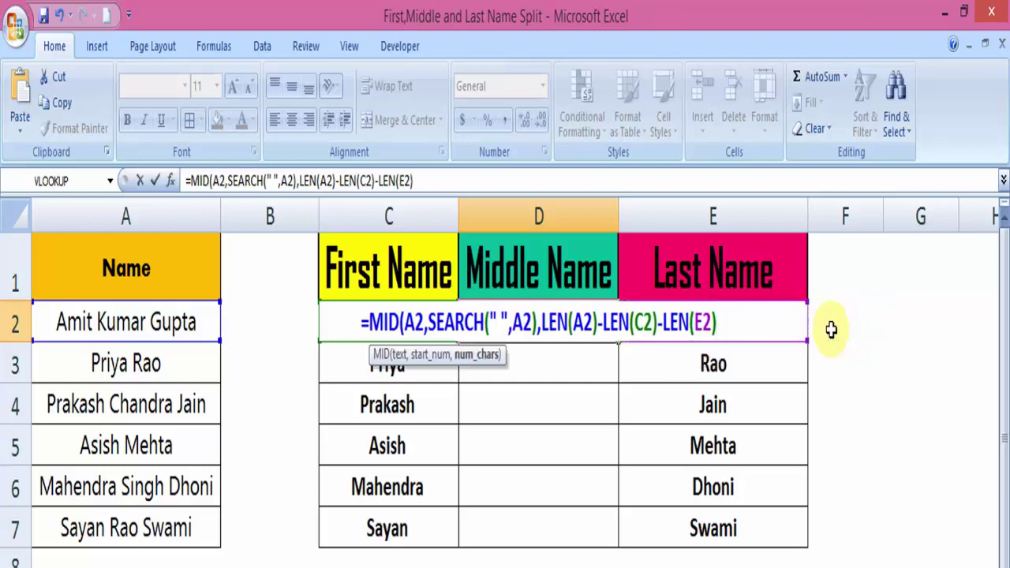
left_click_drag(543, 321, 979, 319)
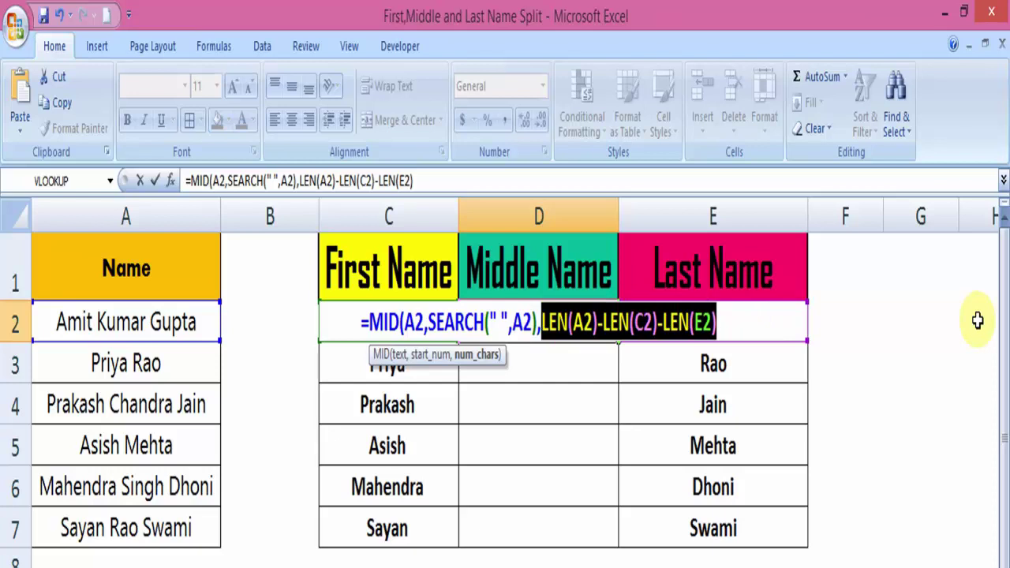
type("6")
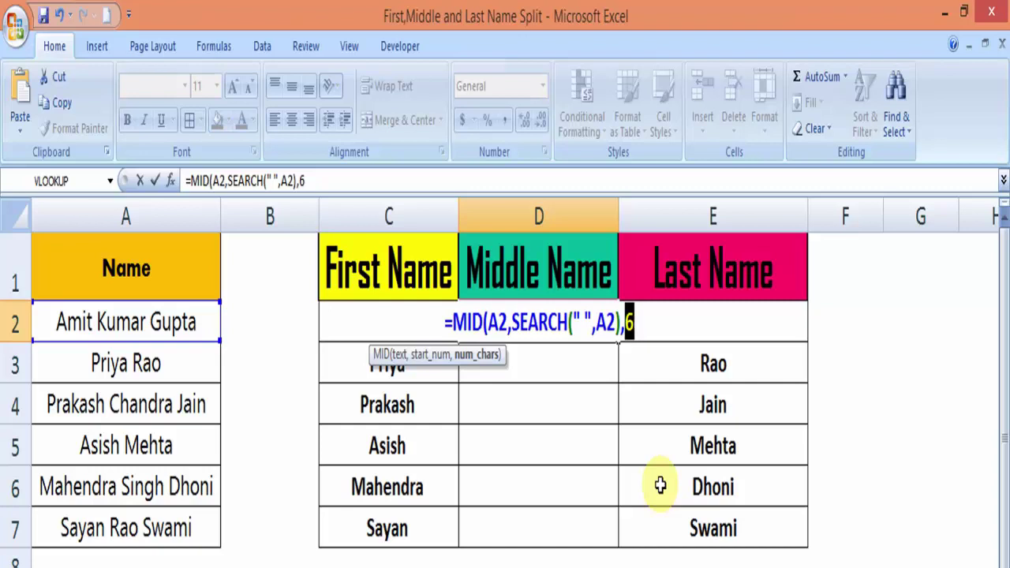
key("ctrl+v")
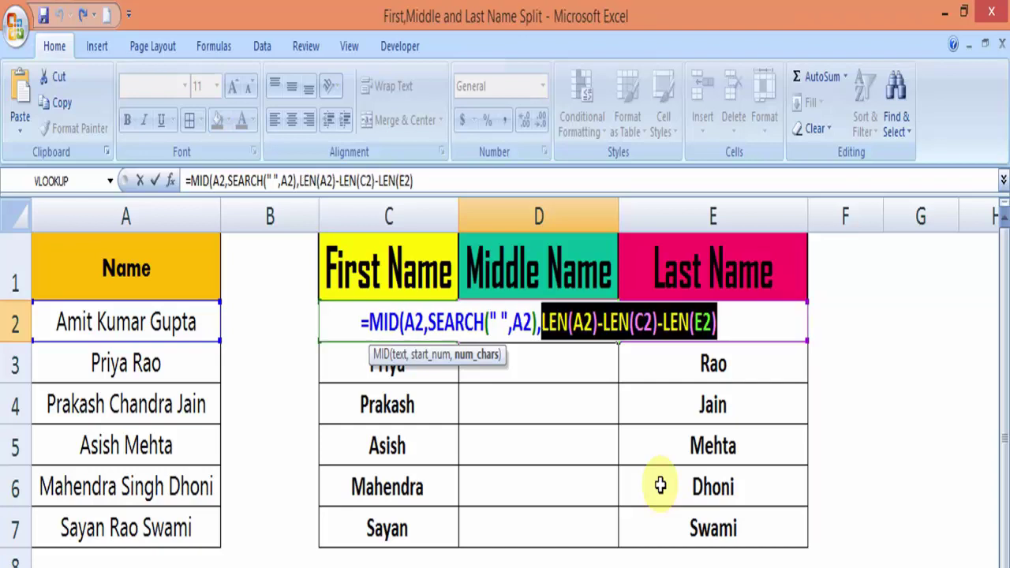
left_click(725, 318)
type(")")
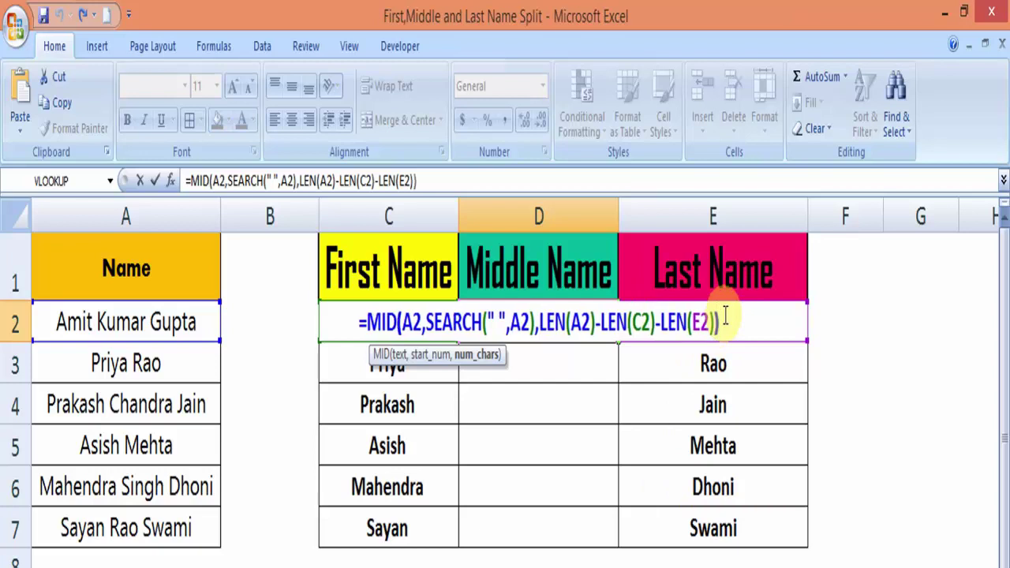
key("Return")
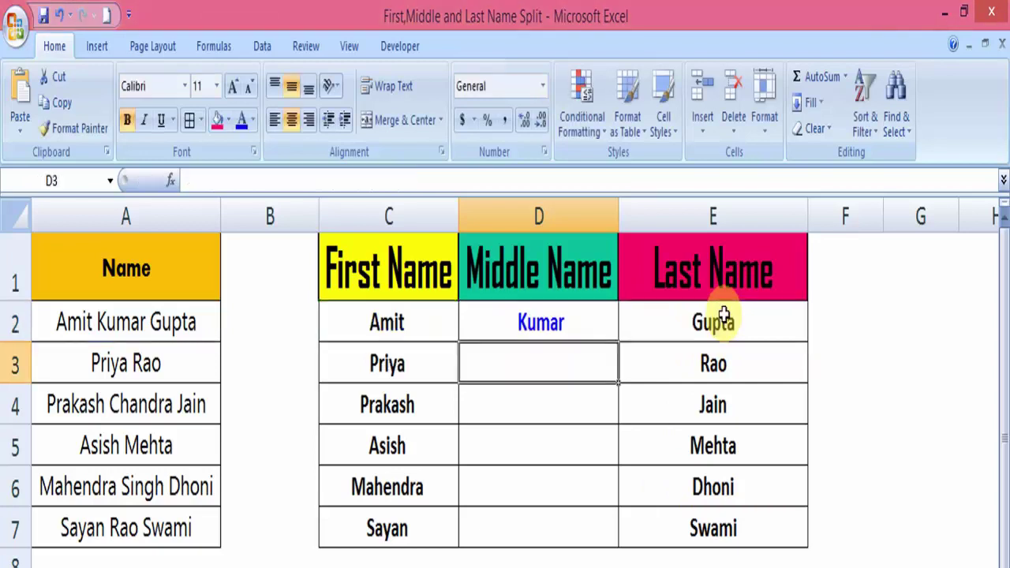
Drag D2's middle-name formula down to D7 and check rows 3 and 6
left_click(596, 324)
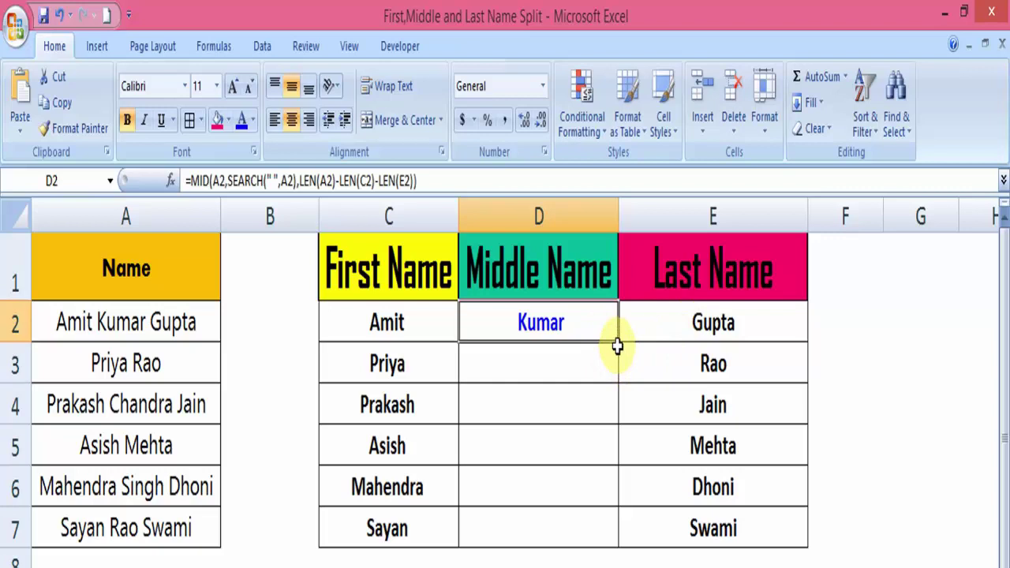
left_click_drag(617, 342, 614, 539)
left_click(588, 486)
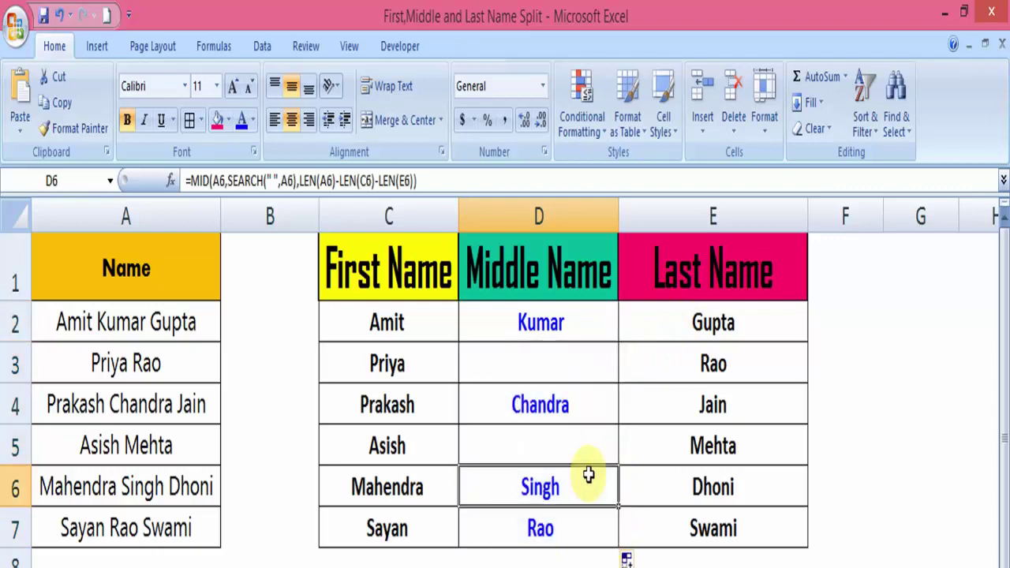
left_click(535, 361)
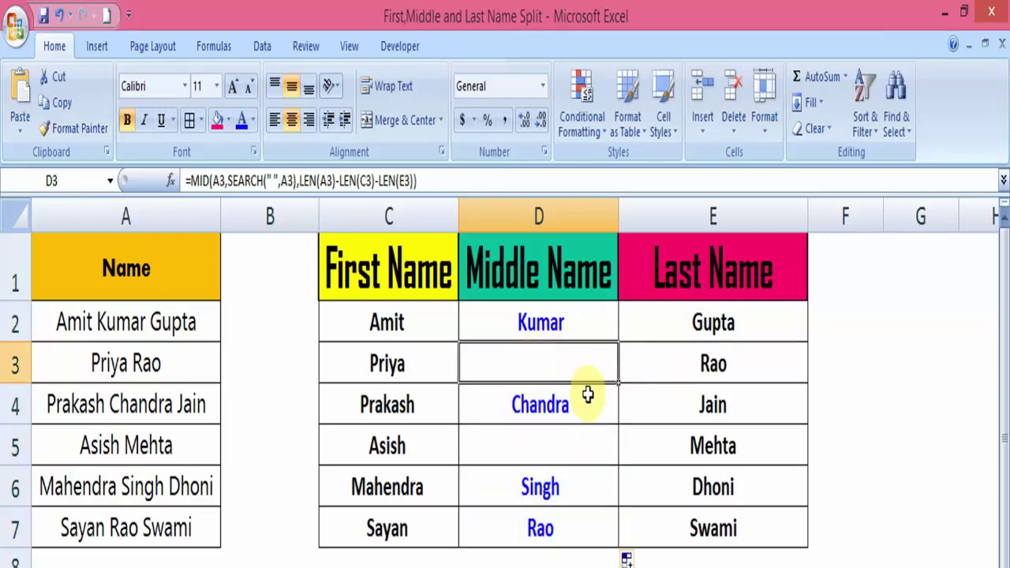
Review the C2, D2 and E2 formulas and the split name results
left_click(389, 321)
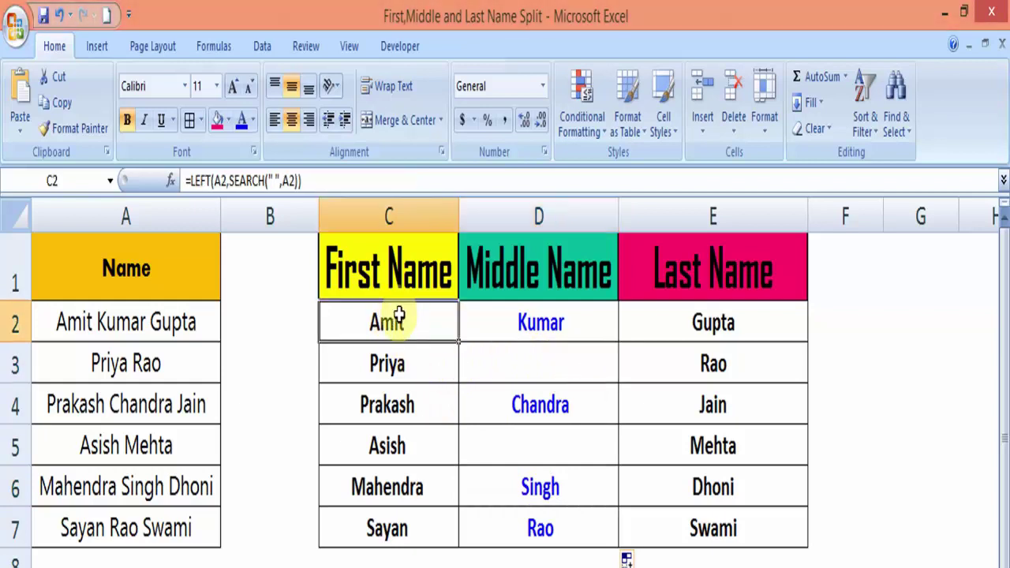
left_click(494, 322)
left_click(720, 326)
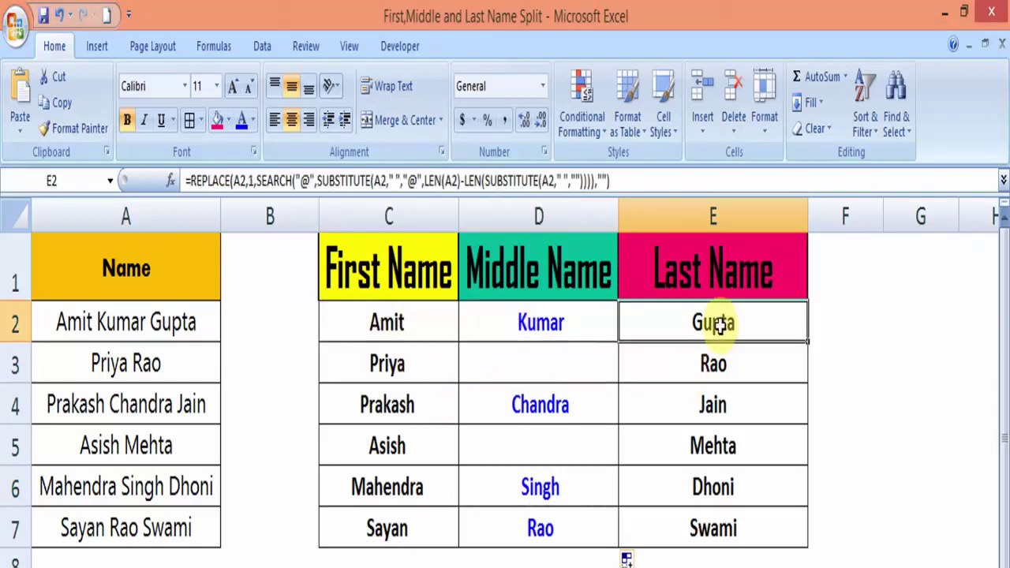
left_click_drag(389, 318, 675, 527)
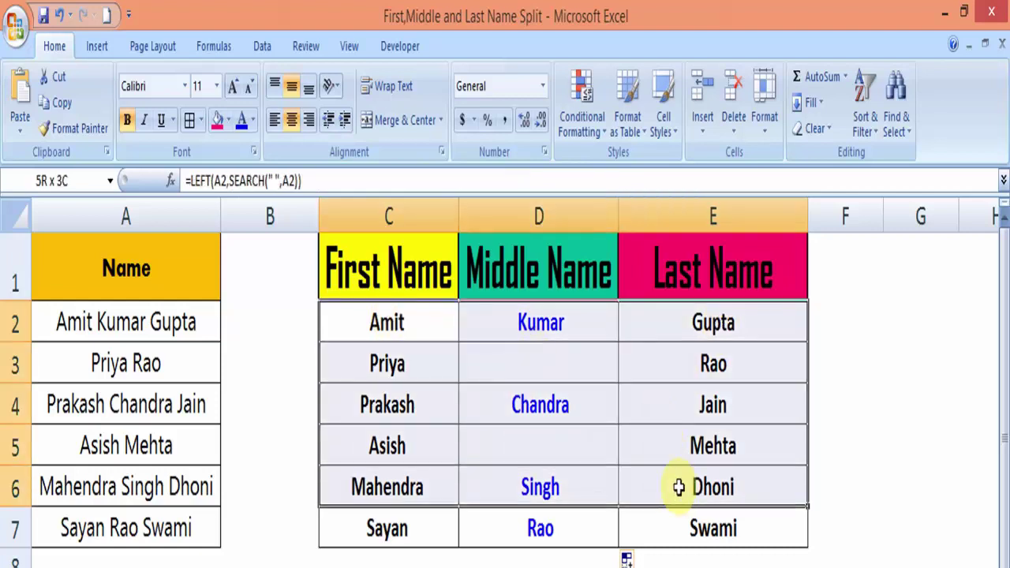
left_click(490, 559)
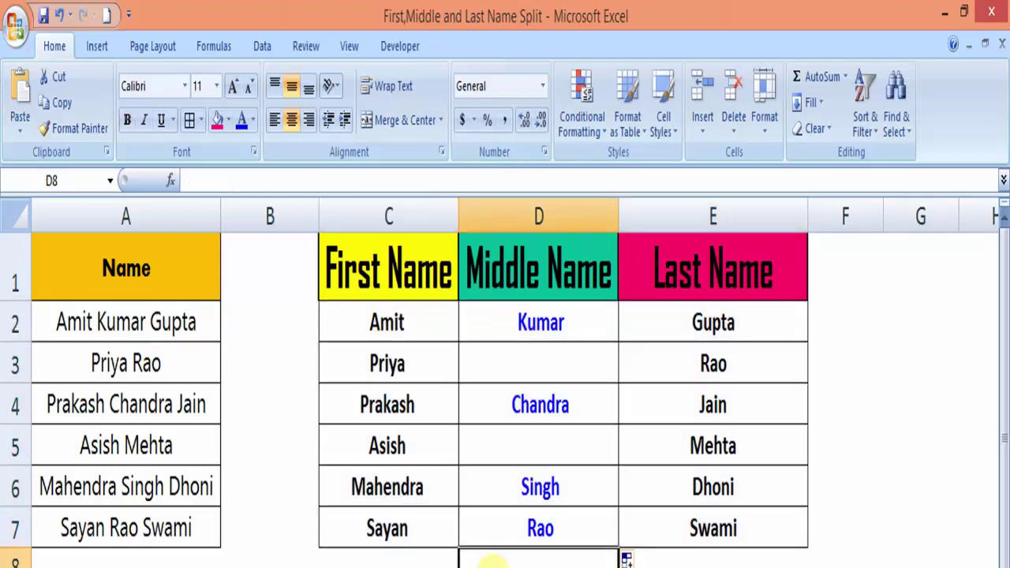